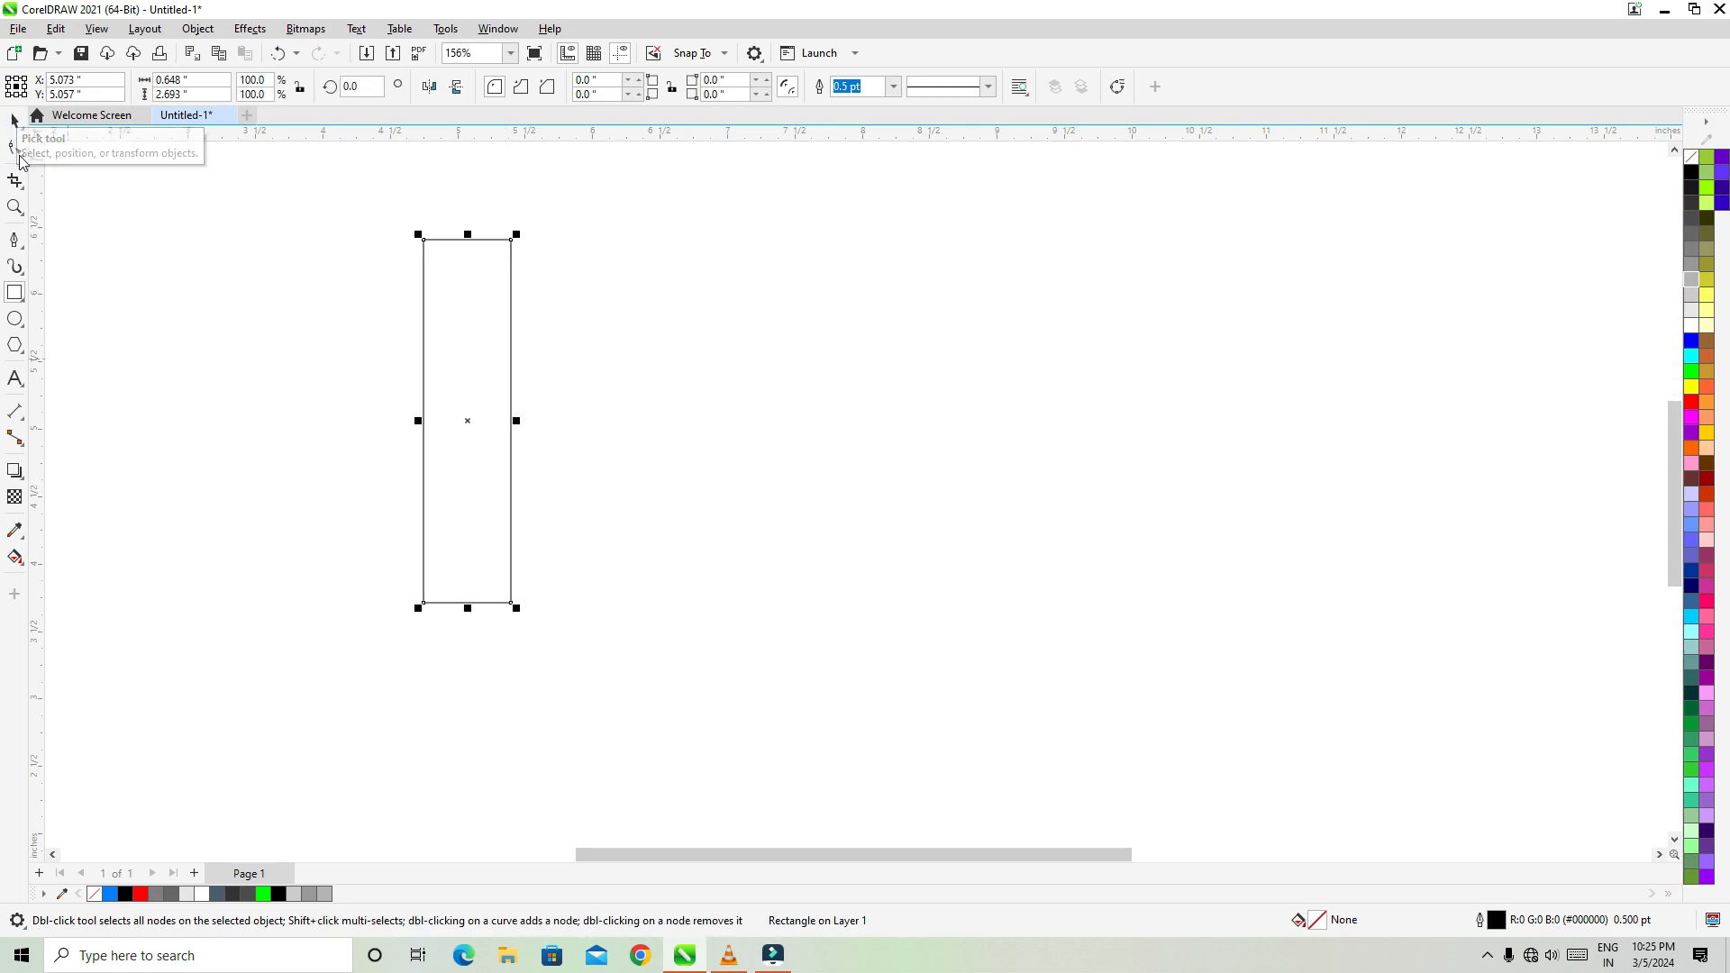
- Round all corners of the tall rectangle to a full 0.324" radius so it becomes a pill
left_click(19, 153)
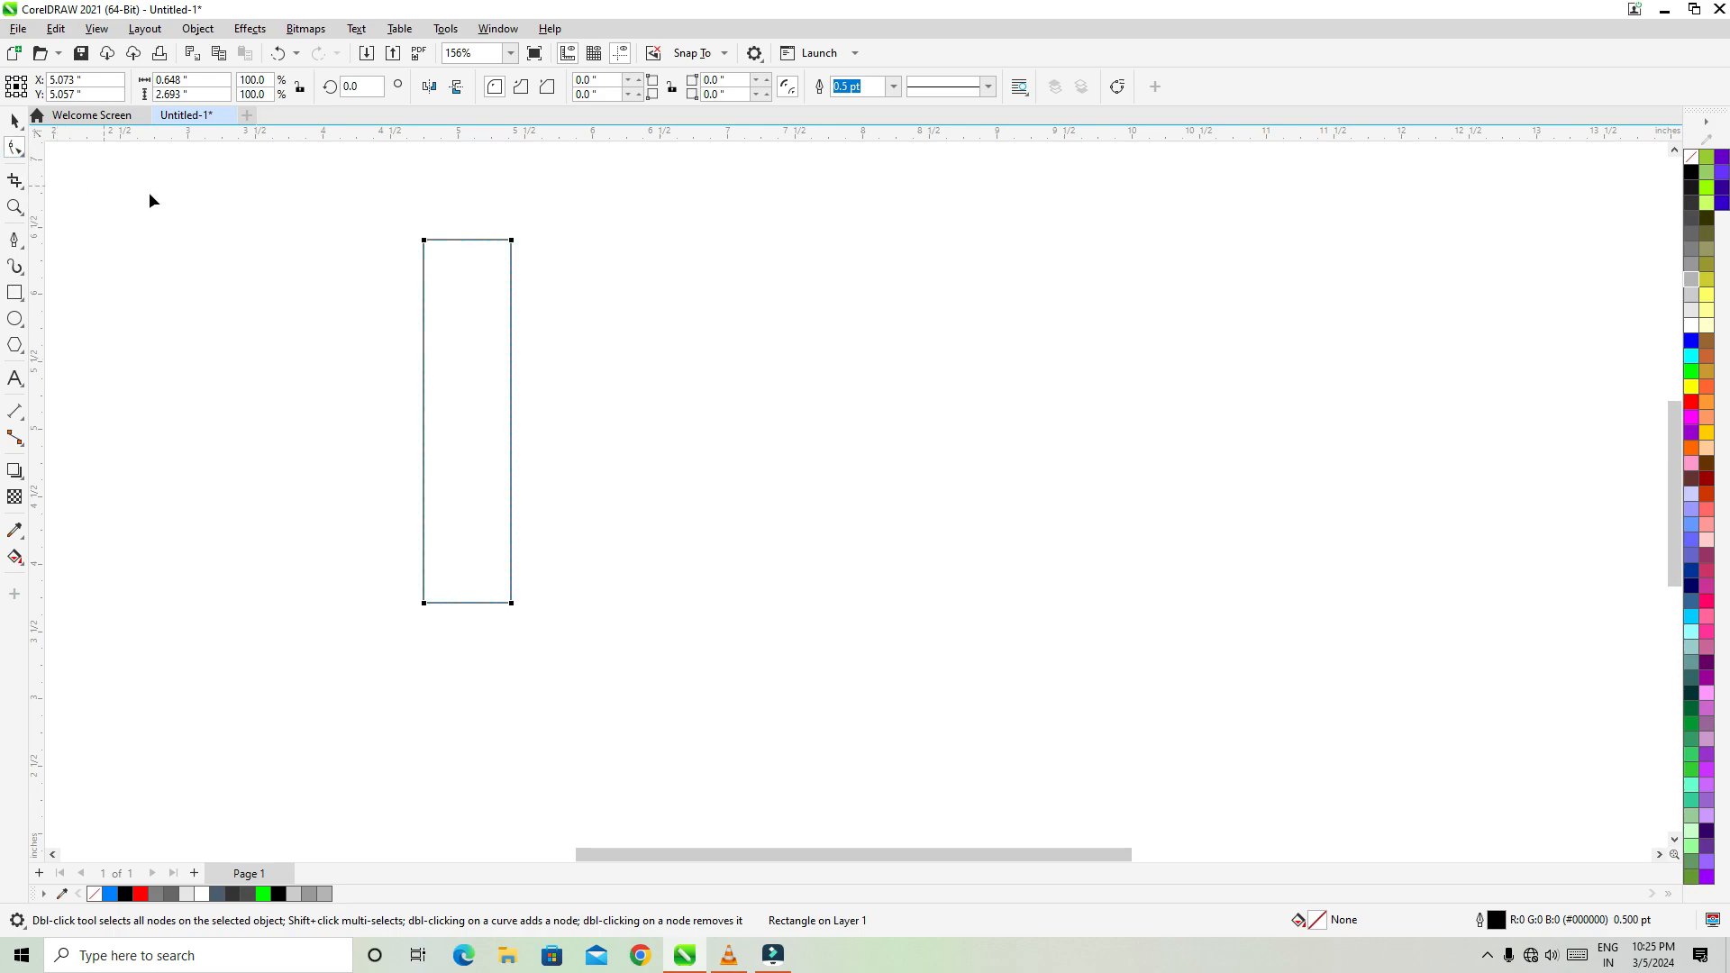
left_click_drag(424, 242, 464, 342)
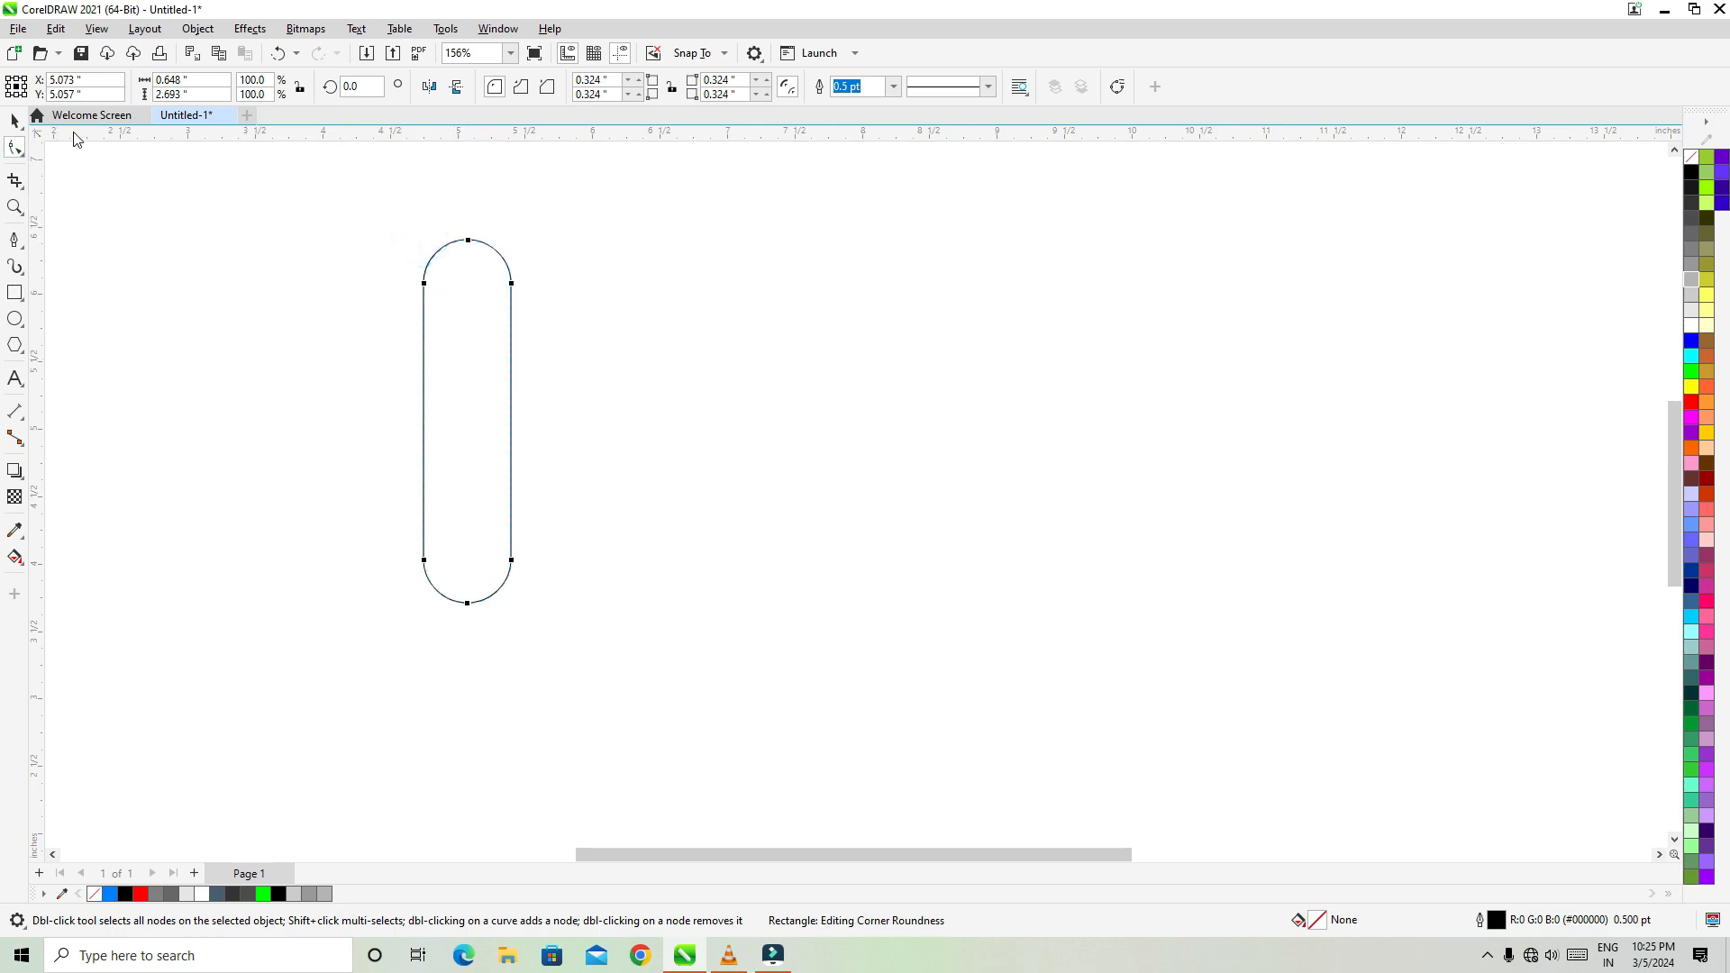
left_click(14, 121)
- Paste a copy of the pill in place, scale it to about 0.16 × 0.666", and move it inside the pill's lower end
left_click(461, 396)
left_click(55, 28)
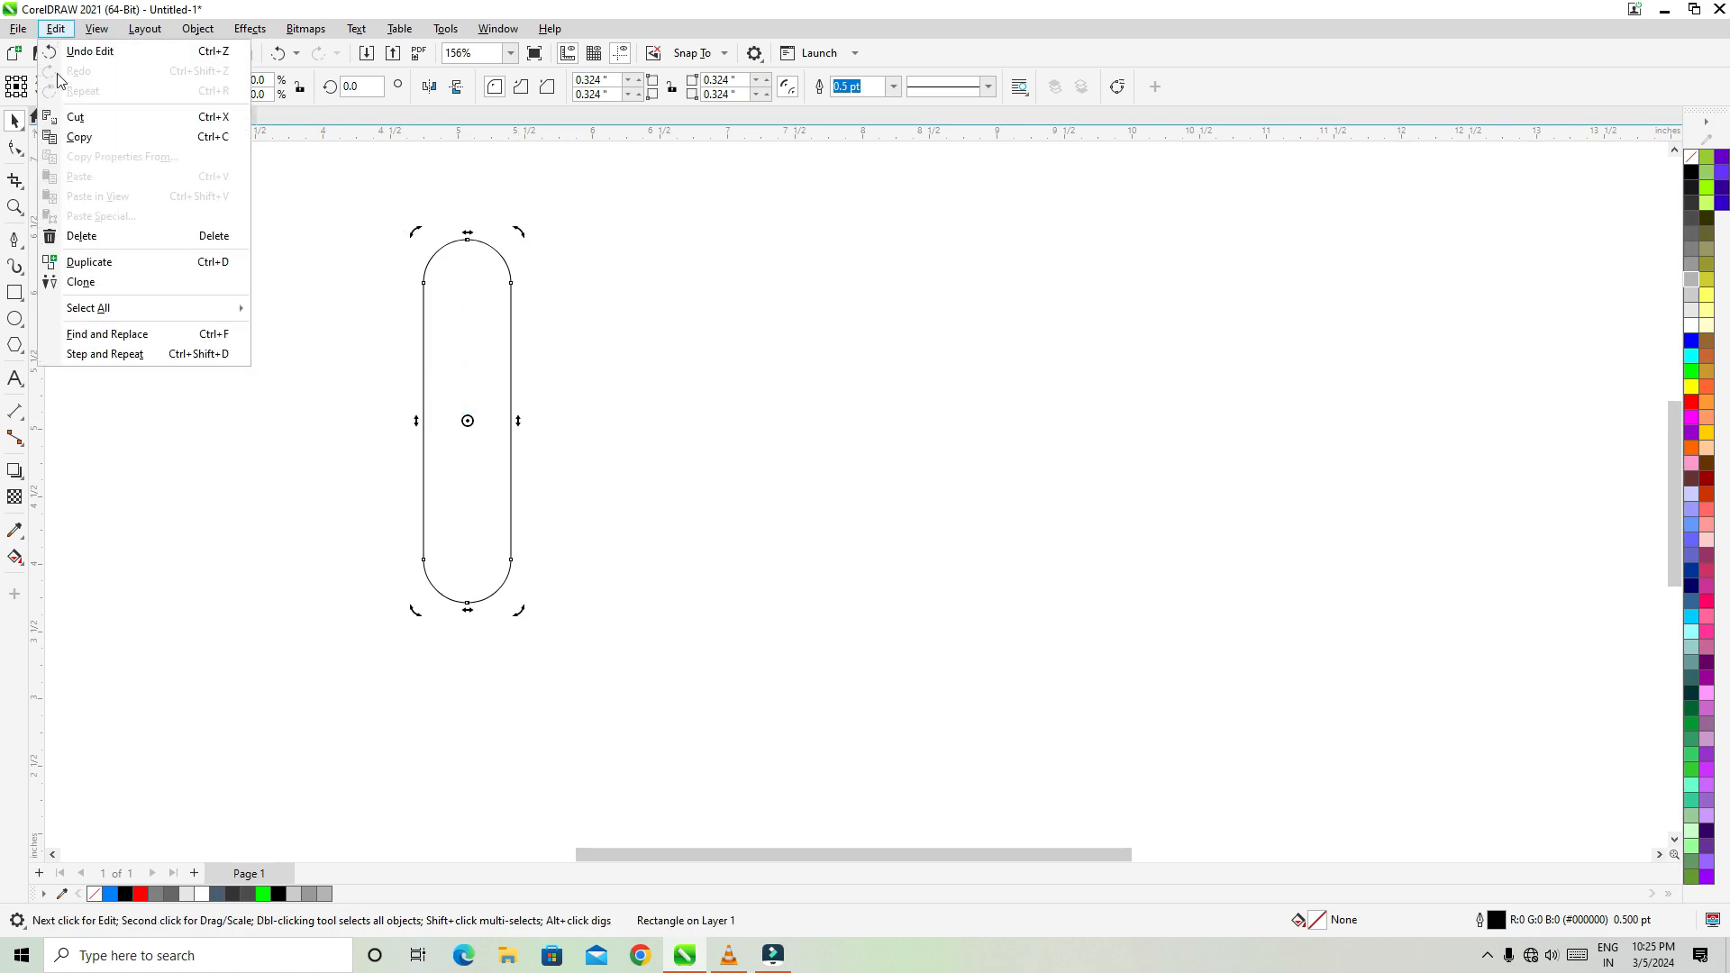
left_click(79, 138)
left_click(55, 28)
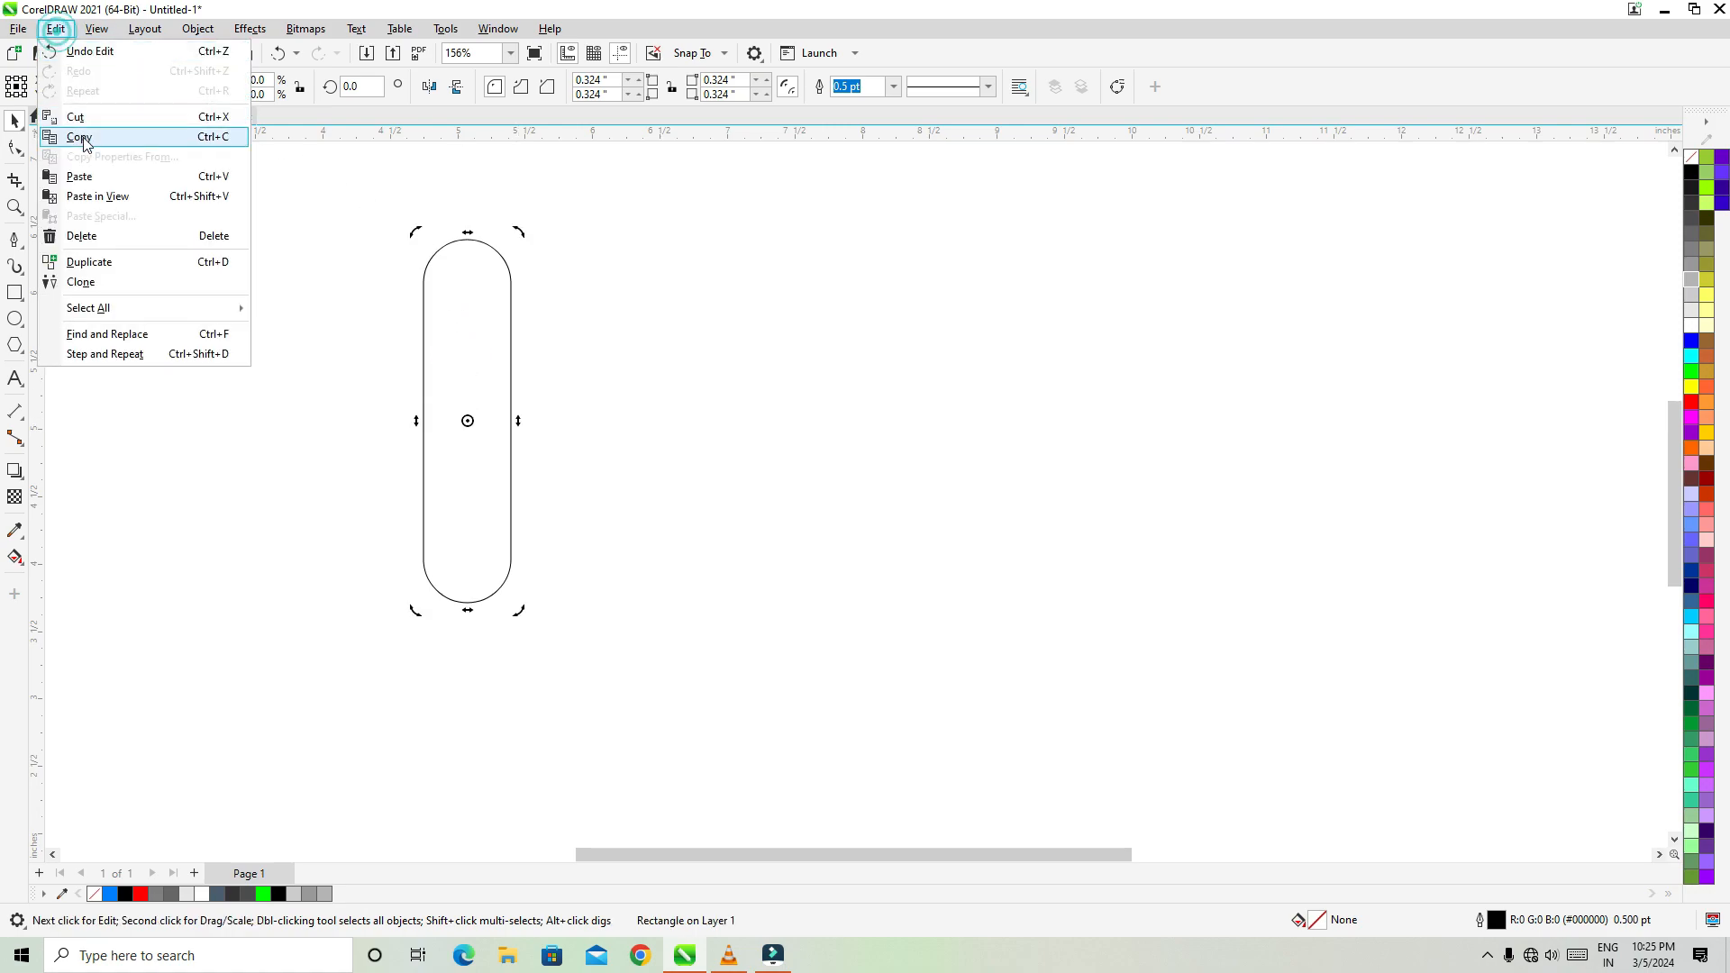
left_click(99, 176)
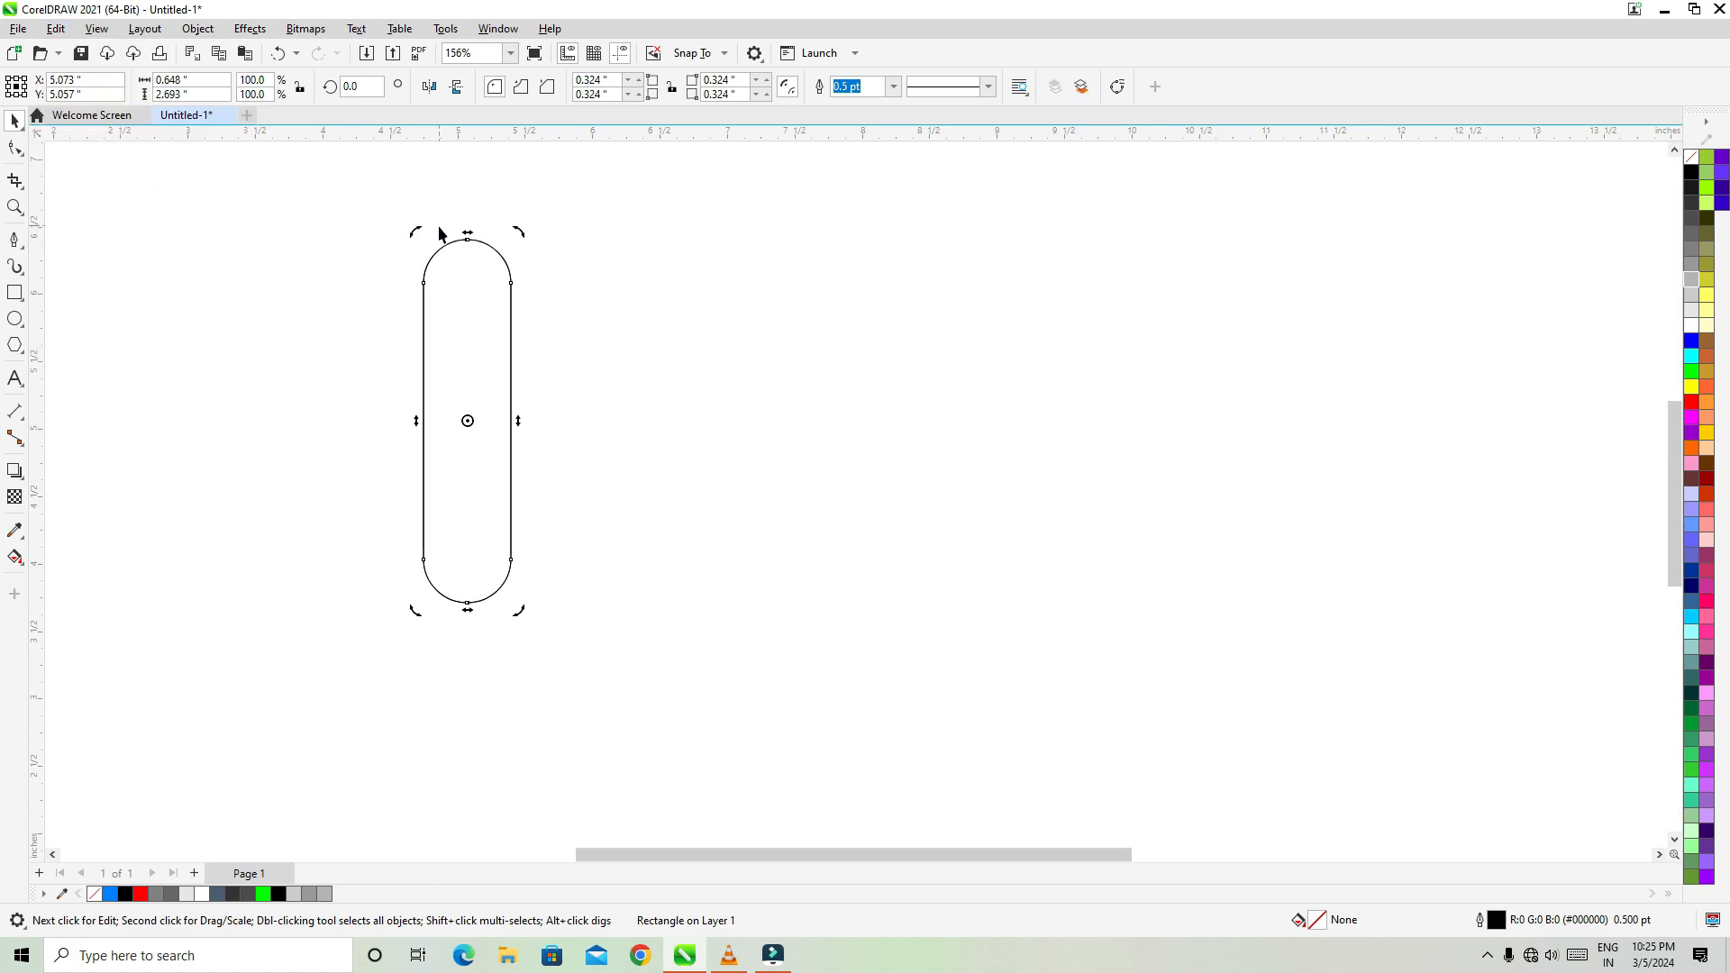
left_click(450, 280)
left_click_drag(419, 236, 486, 448)
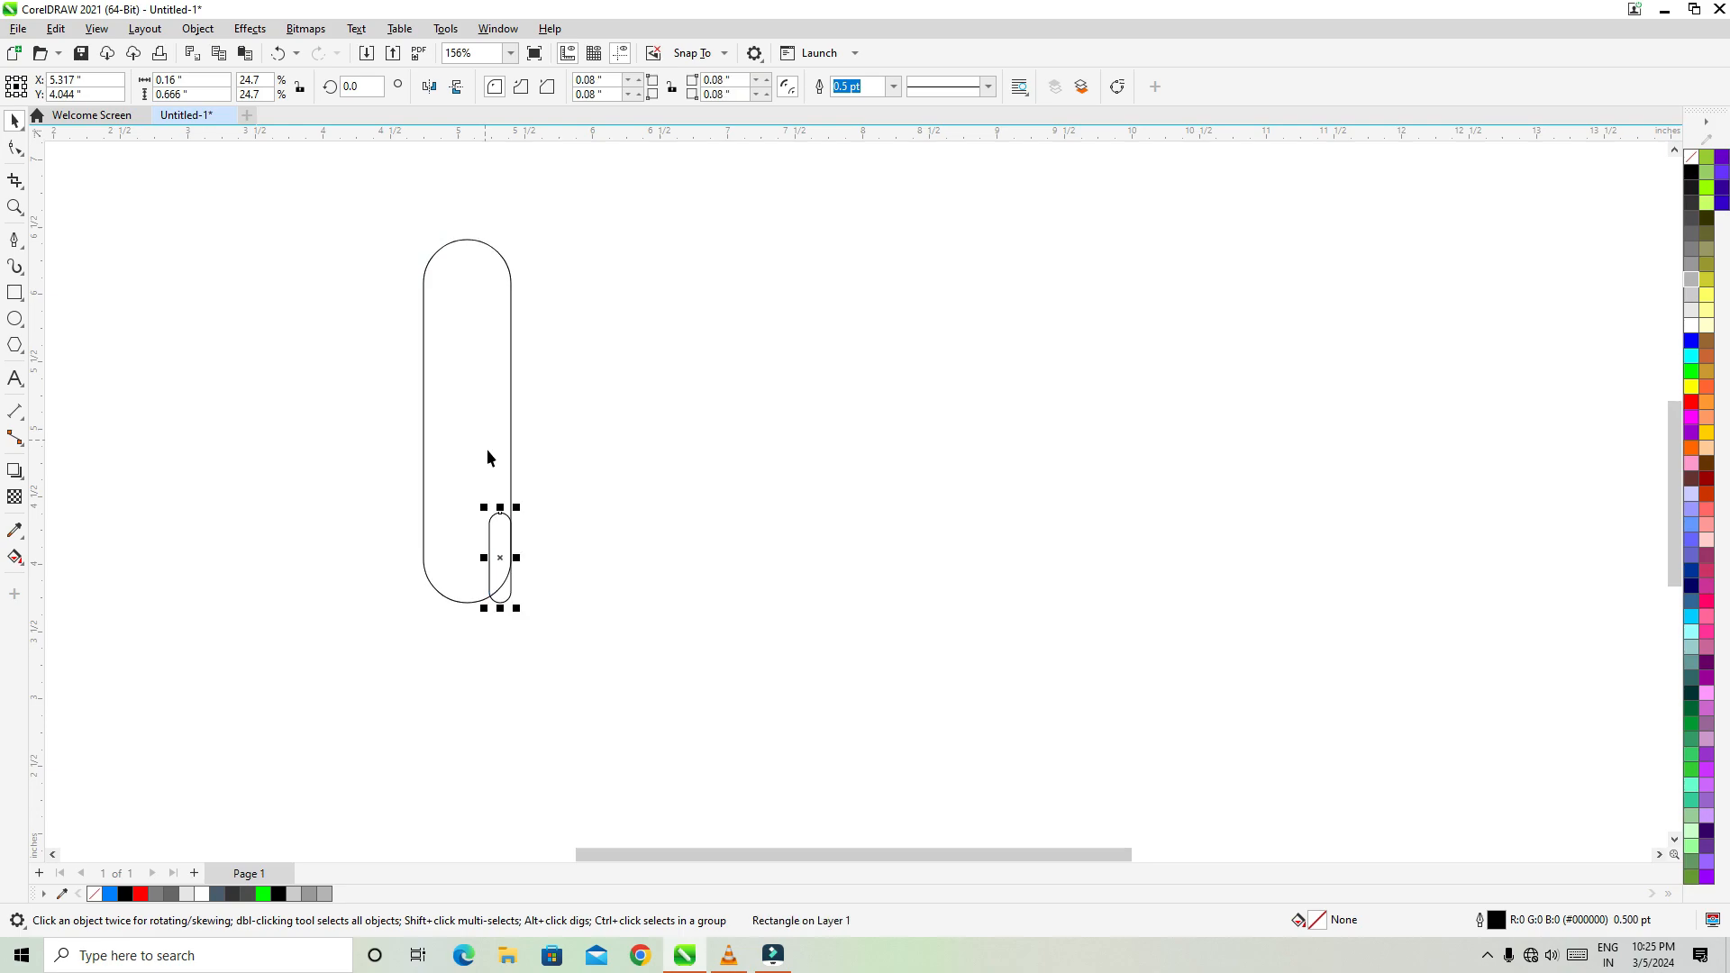
left_click_drag(500, 538, 471, 517)
- Narrow the small slot to about 0.105" wide and centre it horizontally on the large pill
scroll(478, 532, "up", 2)
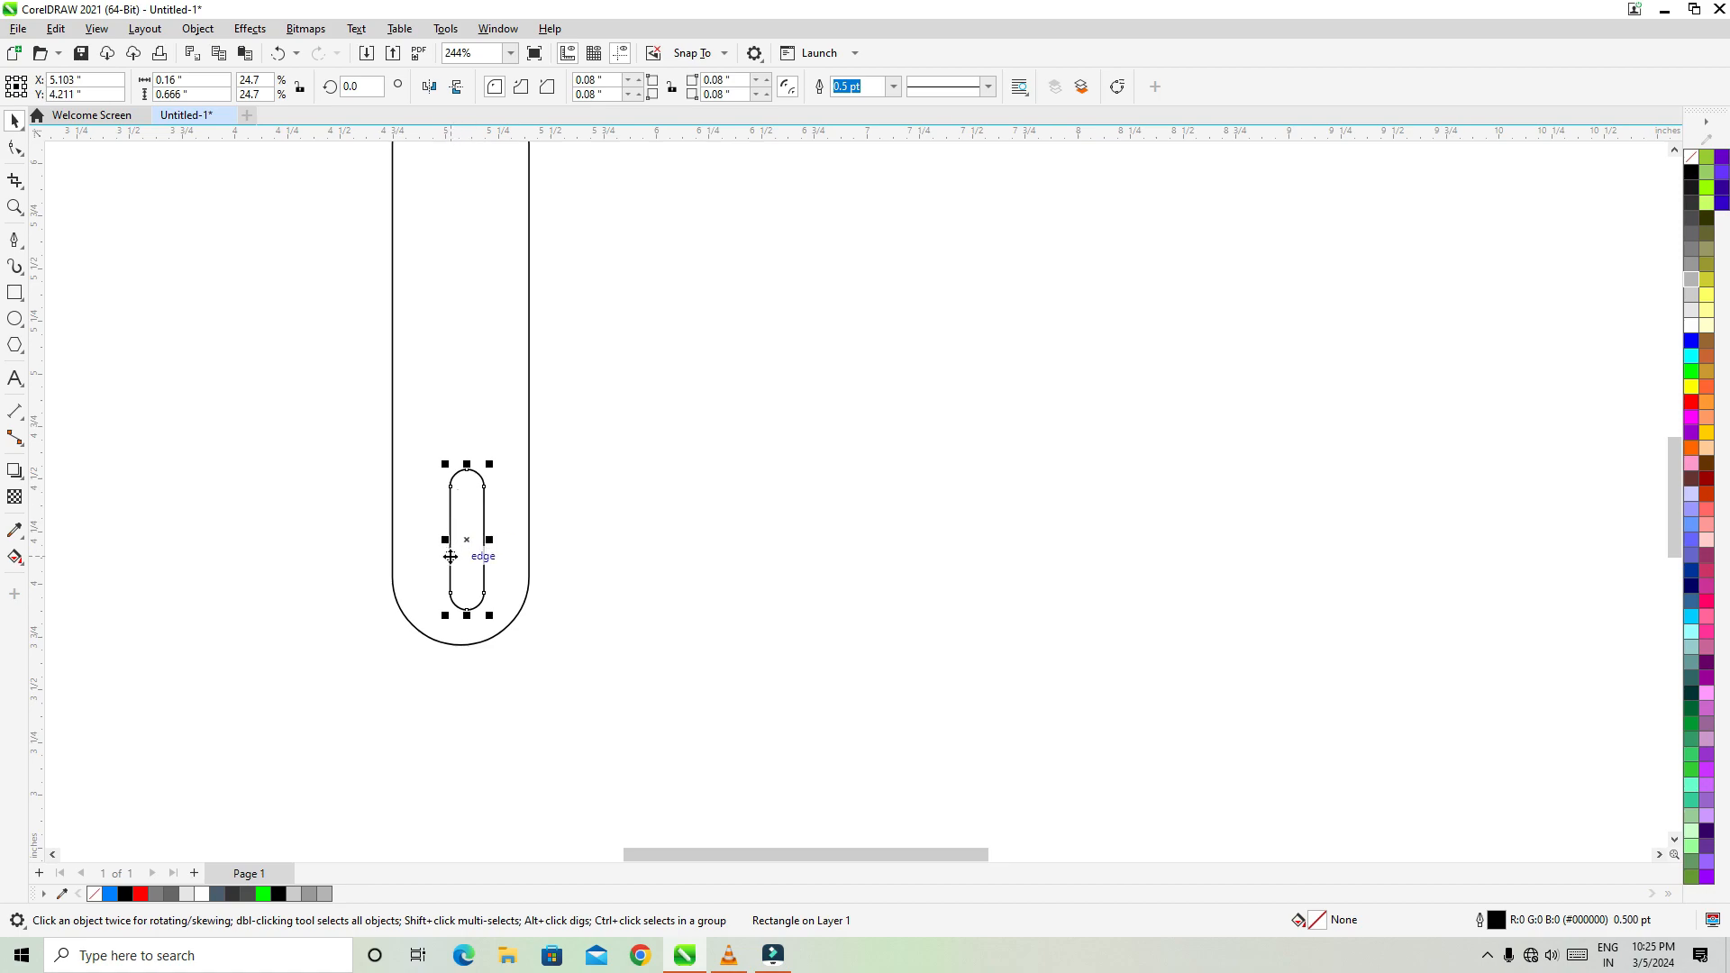
mouse_move(469, 467)
left_mouse_down()
mouse_move(465, 445)
mouse_move(466, 467)
left_mouse_up()
left_click_drag(449, 544, 456, 546)
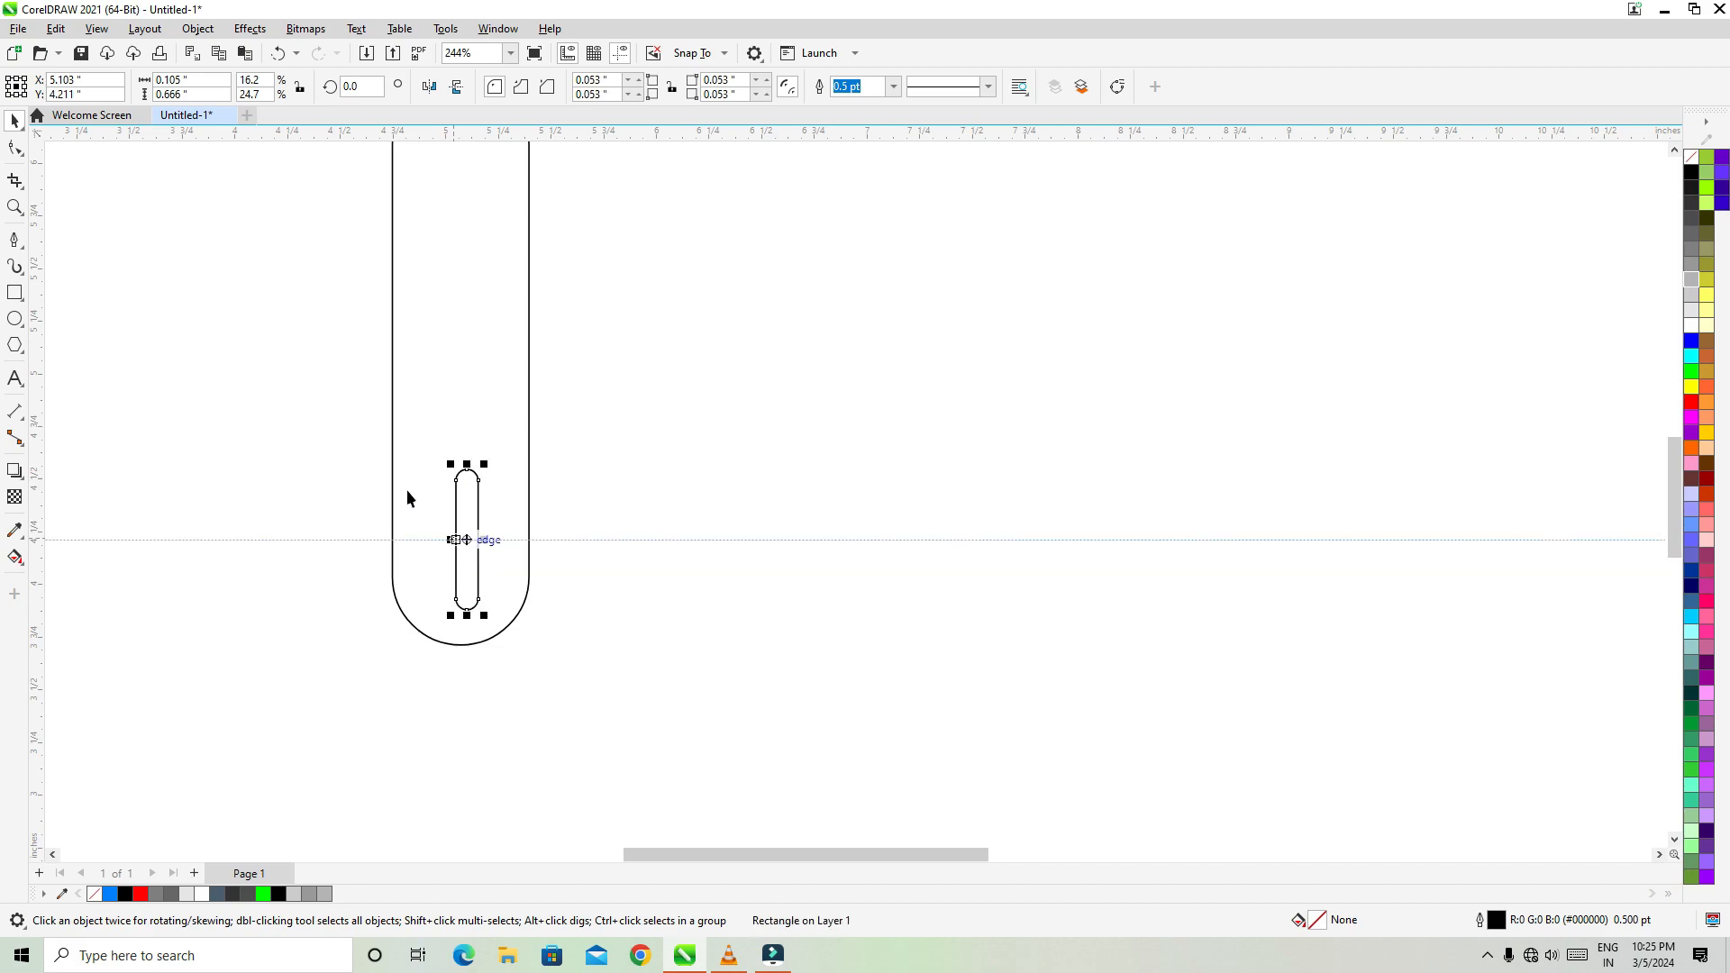
left_click(323, 414)
left_click(455, 534)
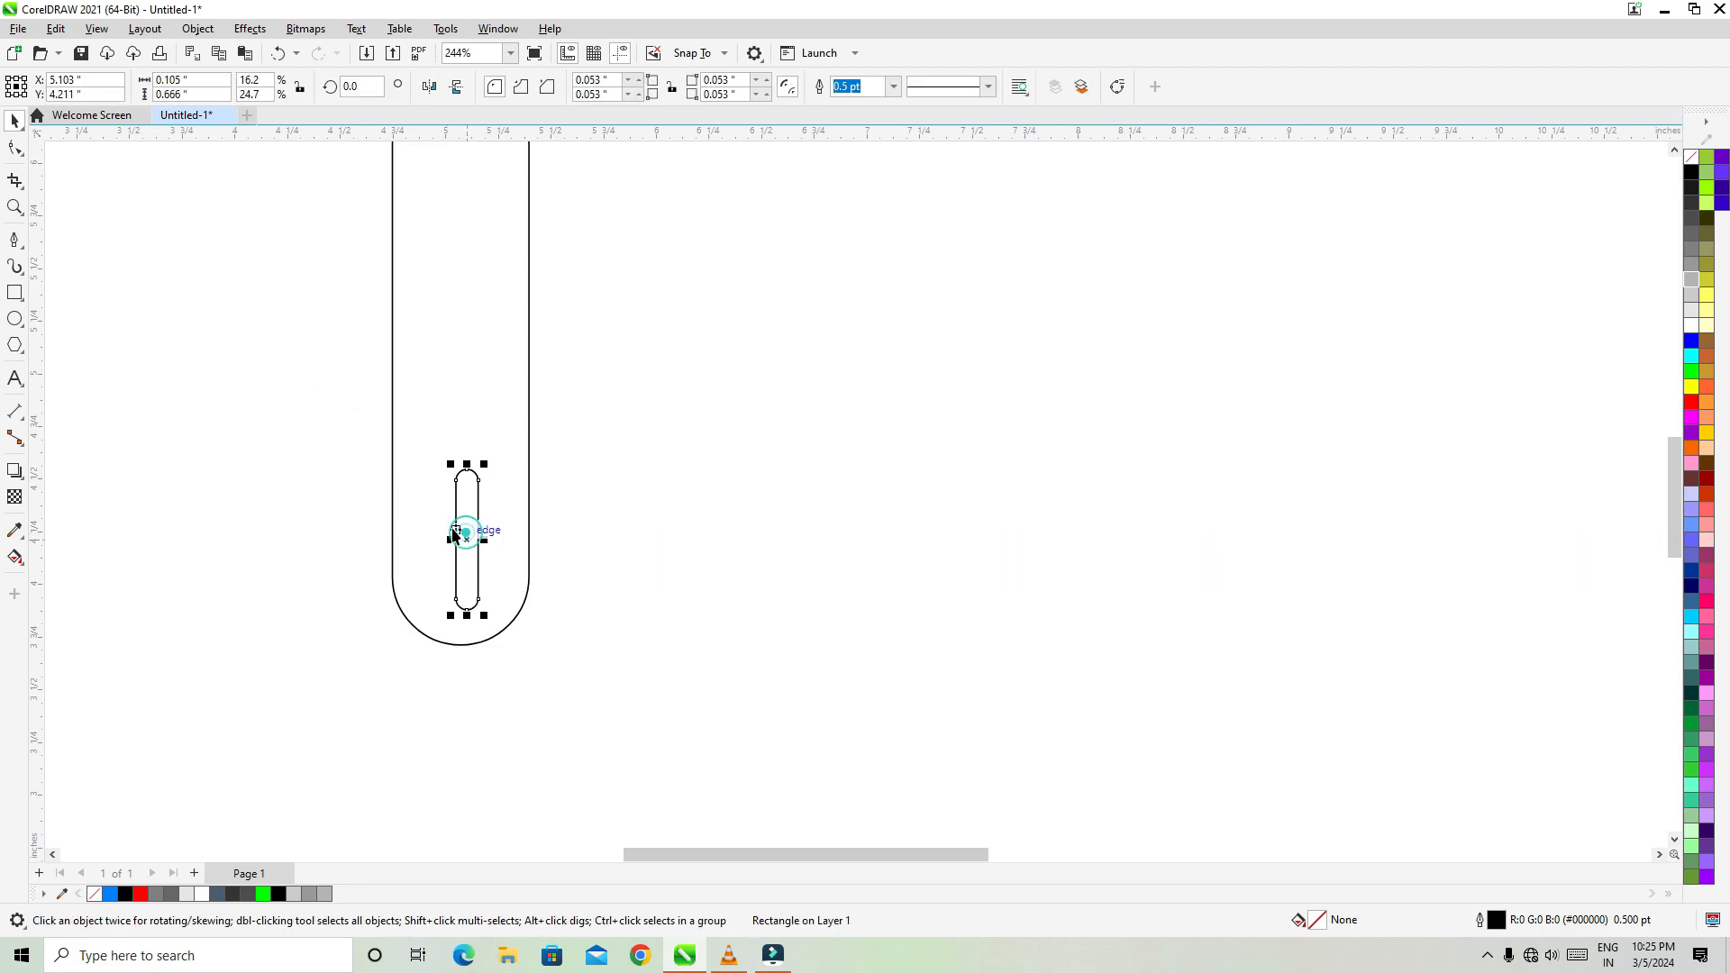
left_click(420, 522, "shift")
key("c")
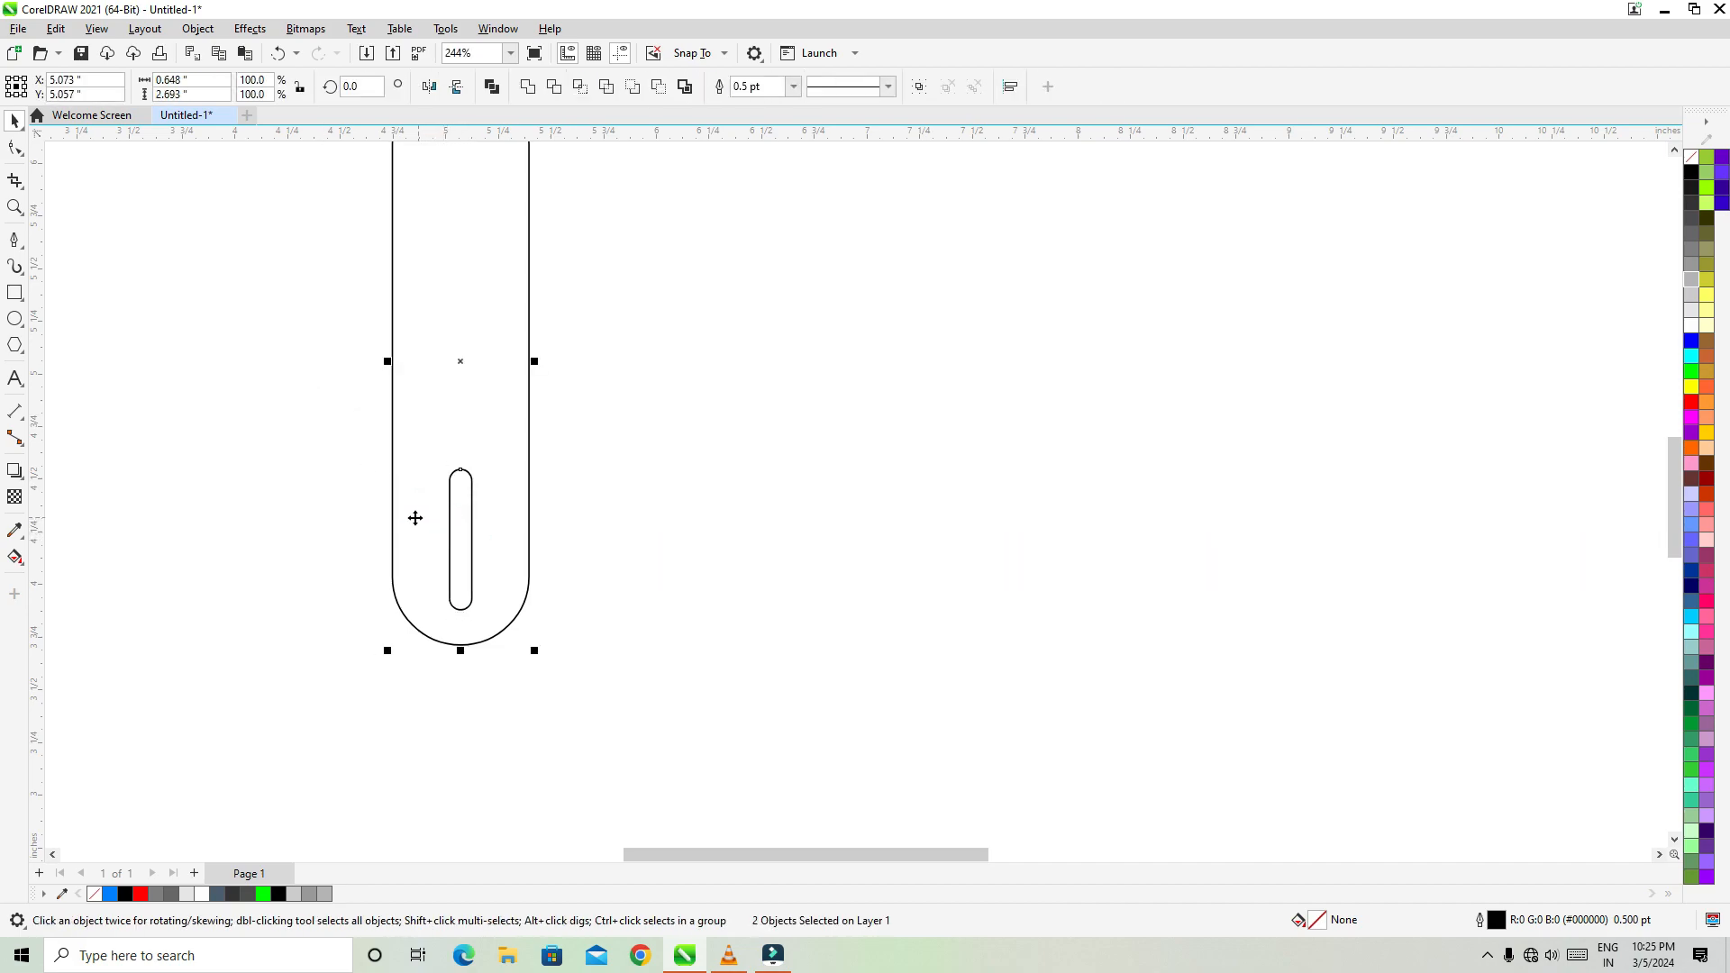
- Move the slot down close to the pill's rounded lower end and widen it symmetrically to about 0.146"
left_click(312, 474)
left_click_drag(462, 556, 465, 579)
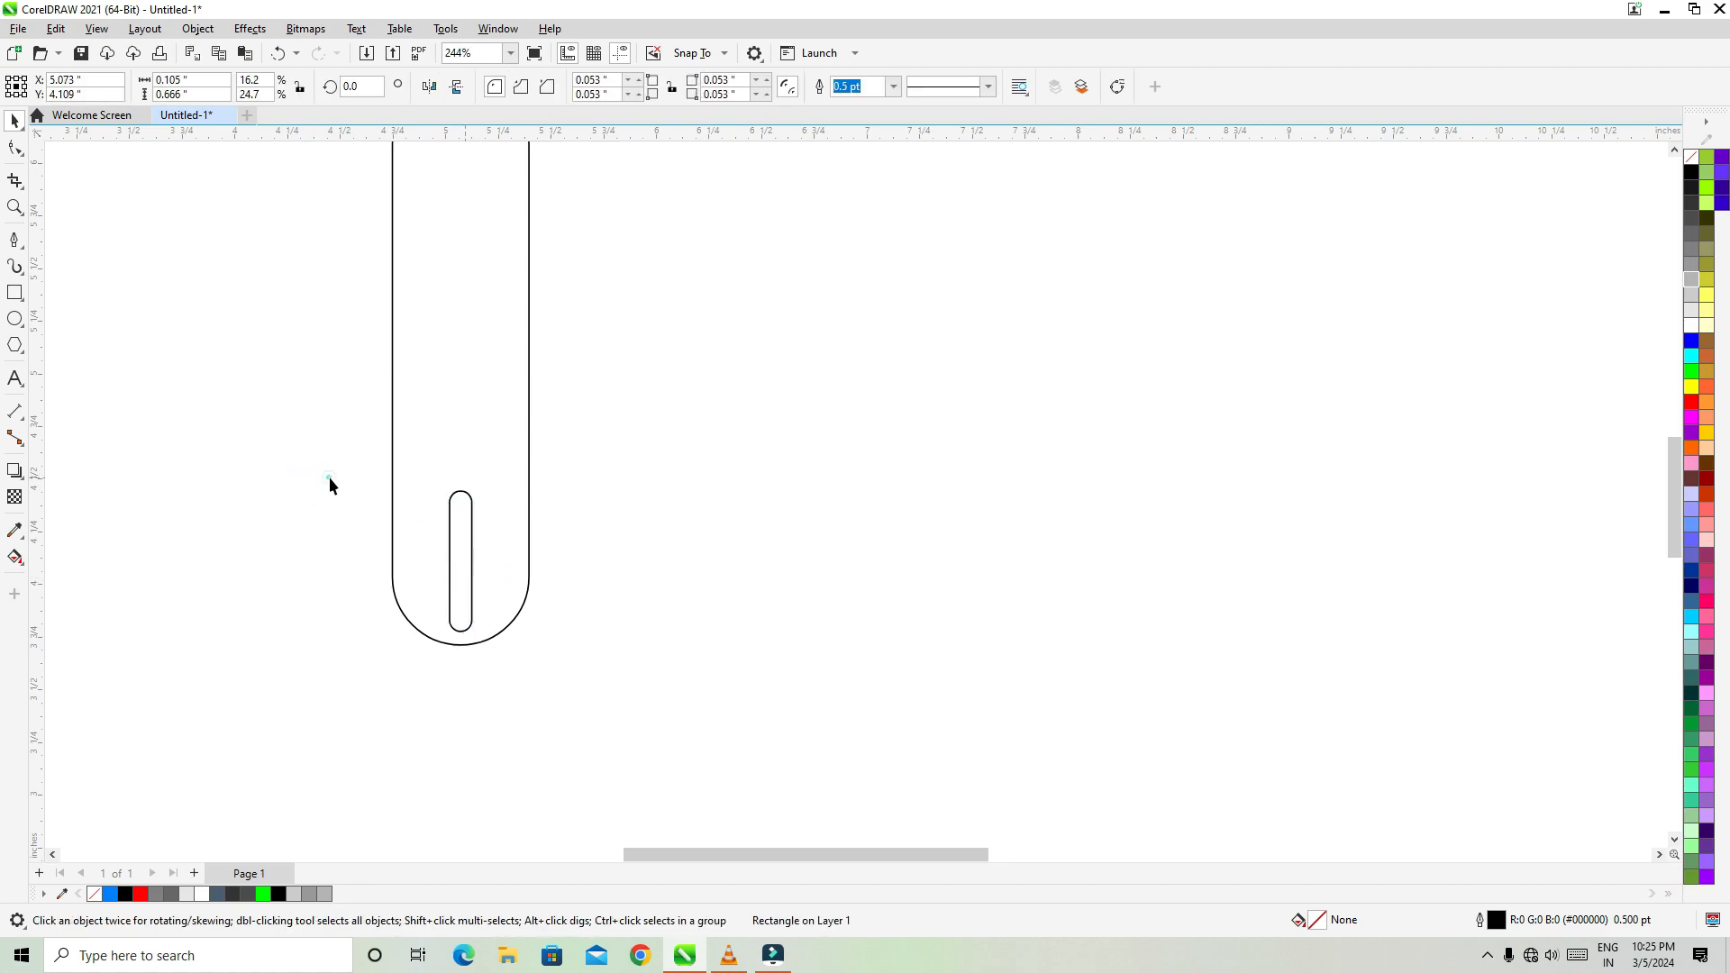
left_click(327, 477)
scroll(505, 667, "down", 4)
scroll(488, 637, "up", 8)
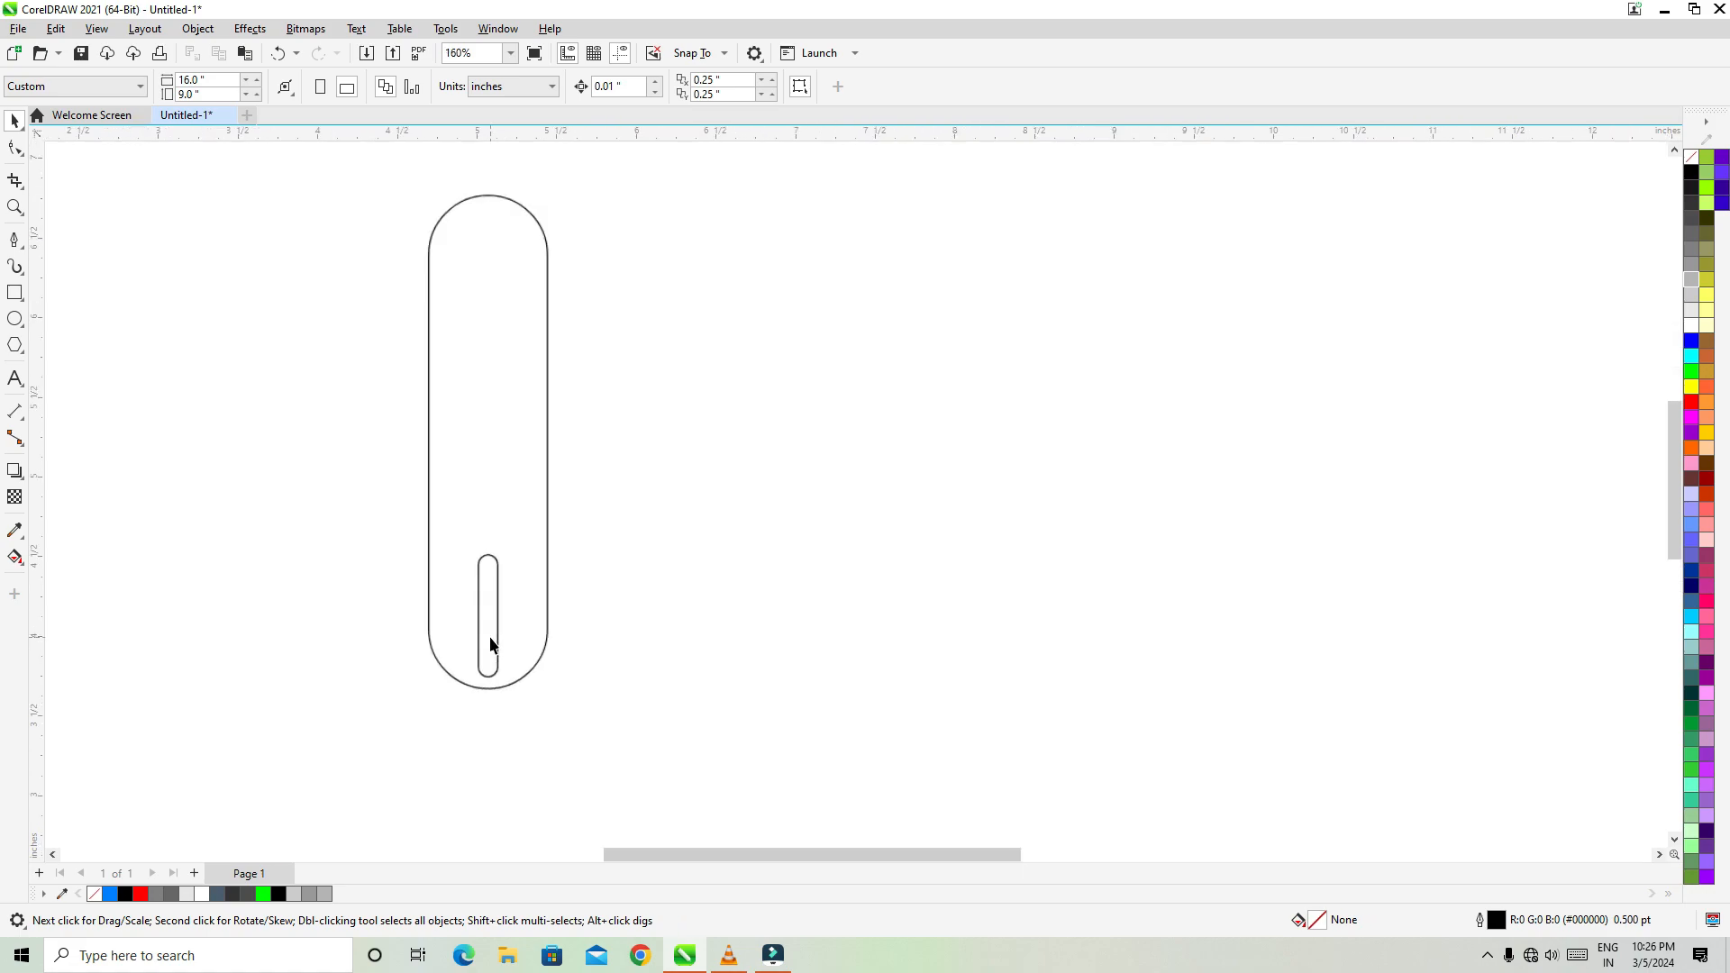
left_click(483, 619)
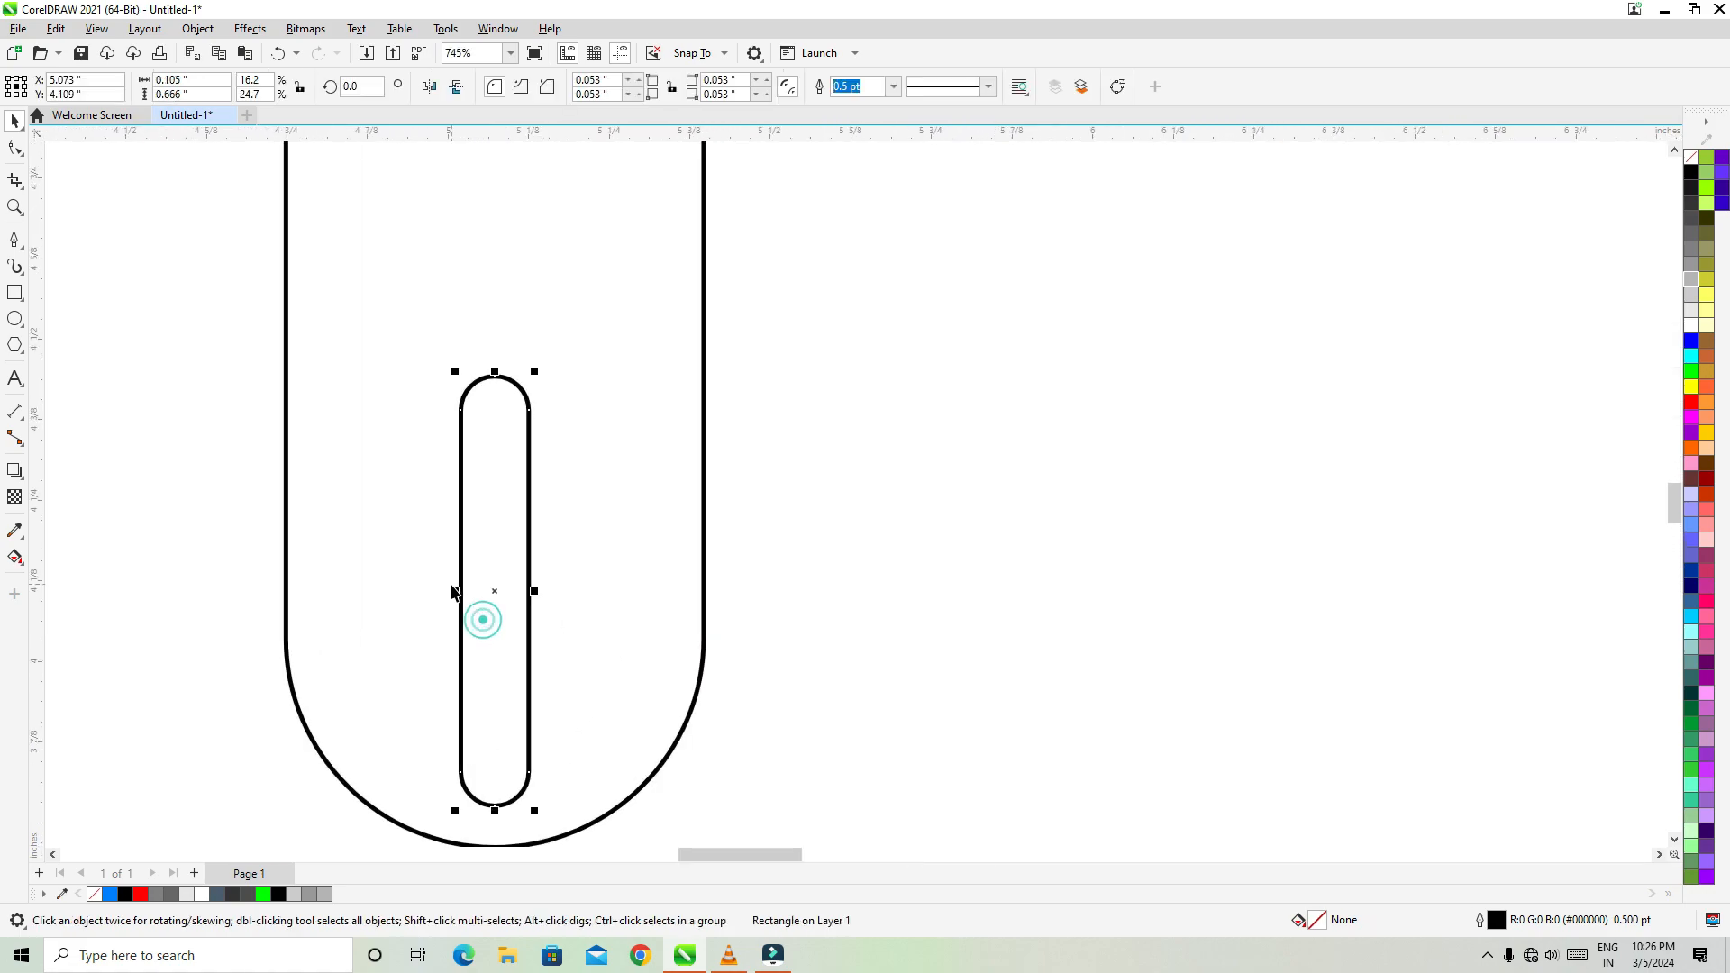
left_click_drag(460, 591, 413, 553)
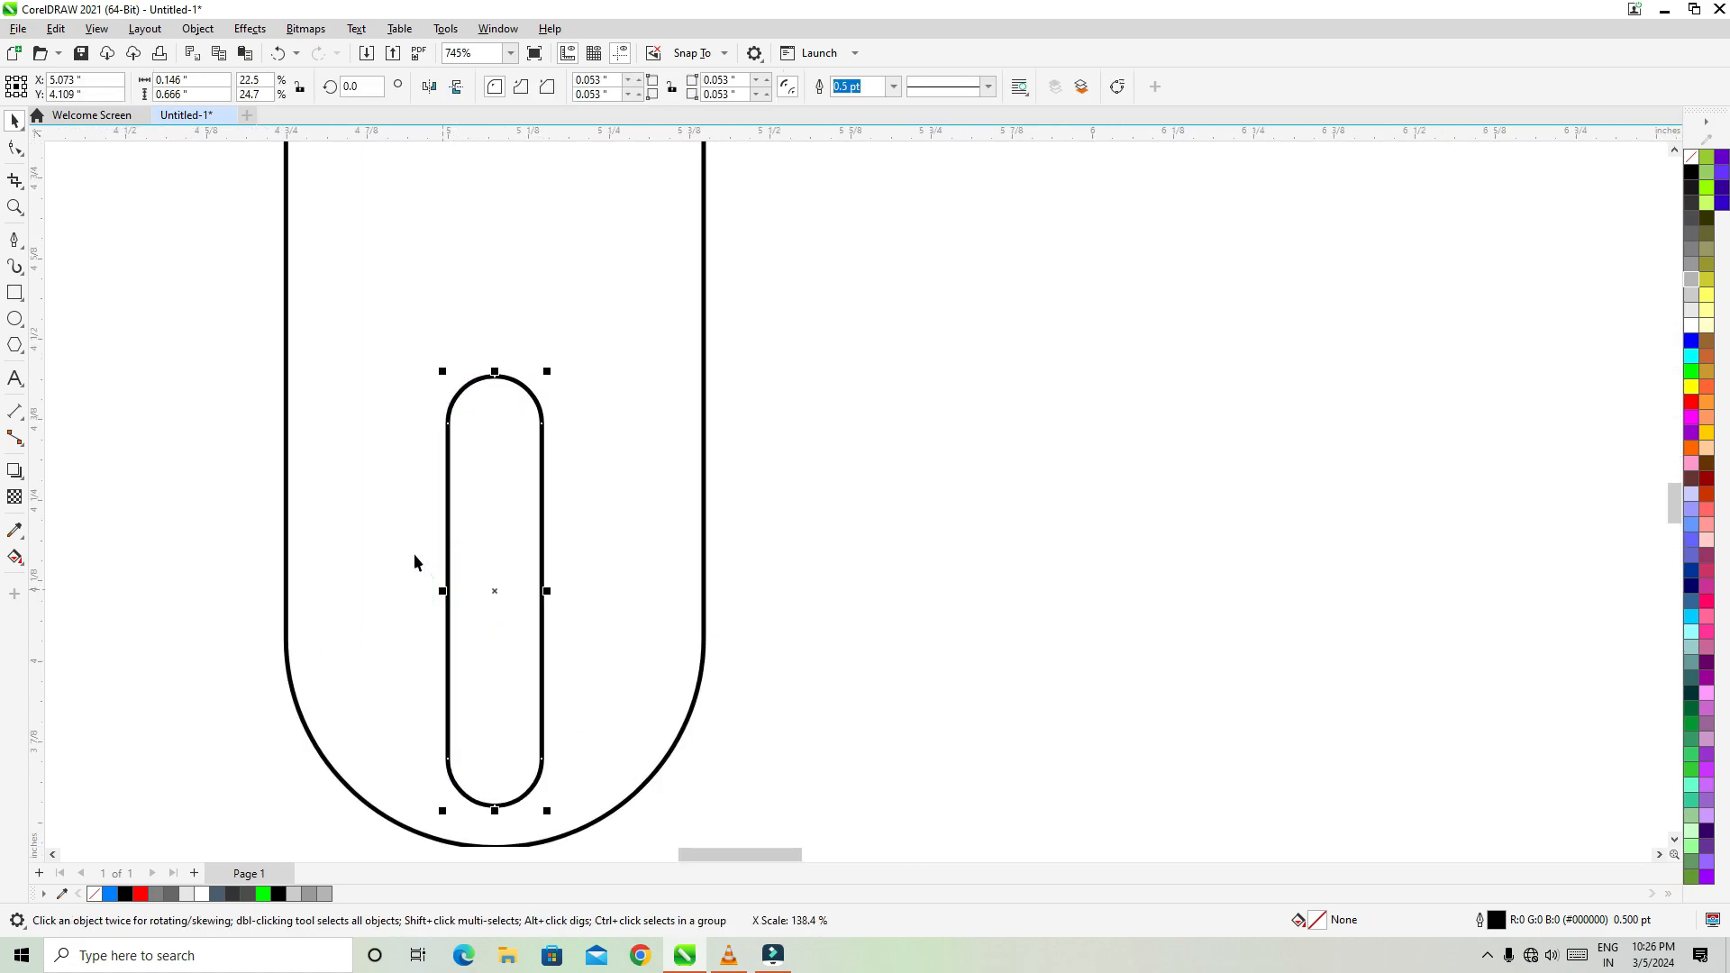
left_click(253, 475)
- Make a vertically mirrored copy of the pill and slot, placed straight below so the two slots partly overlap
scroll(487, 573, "down", 7)
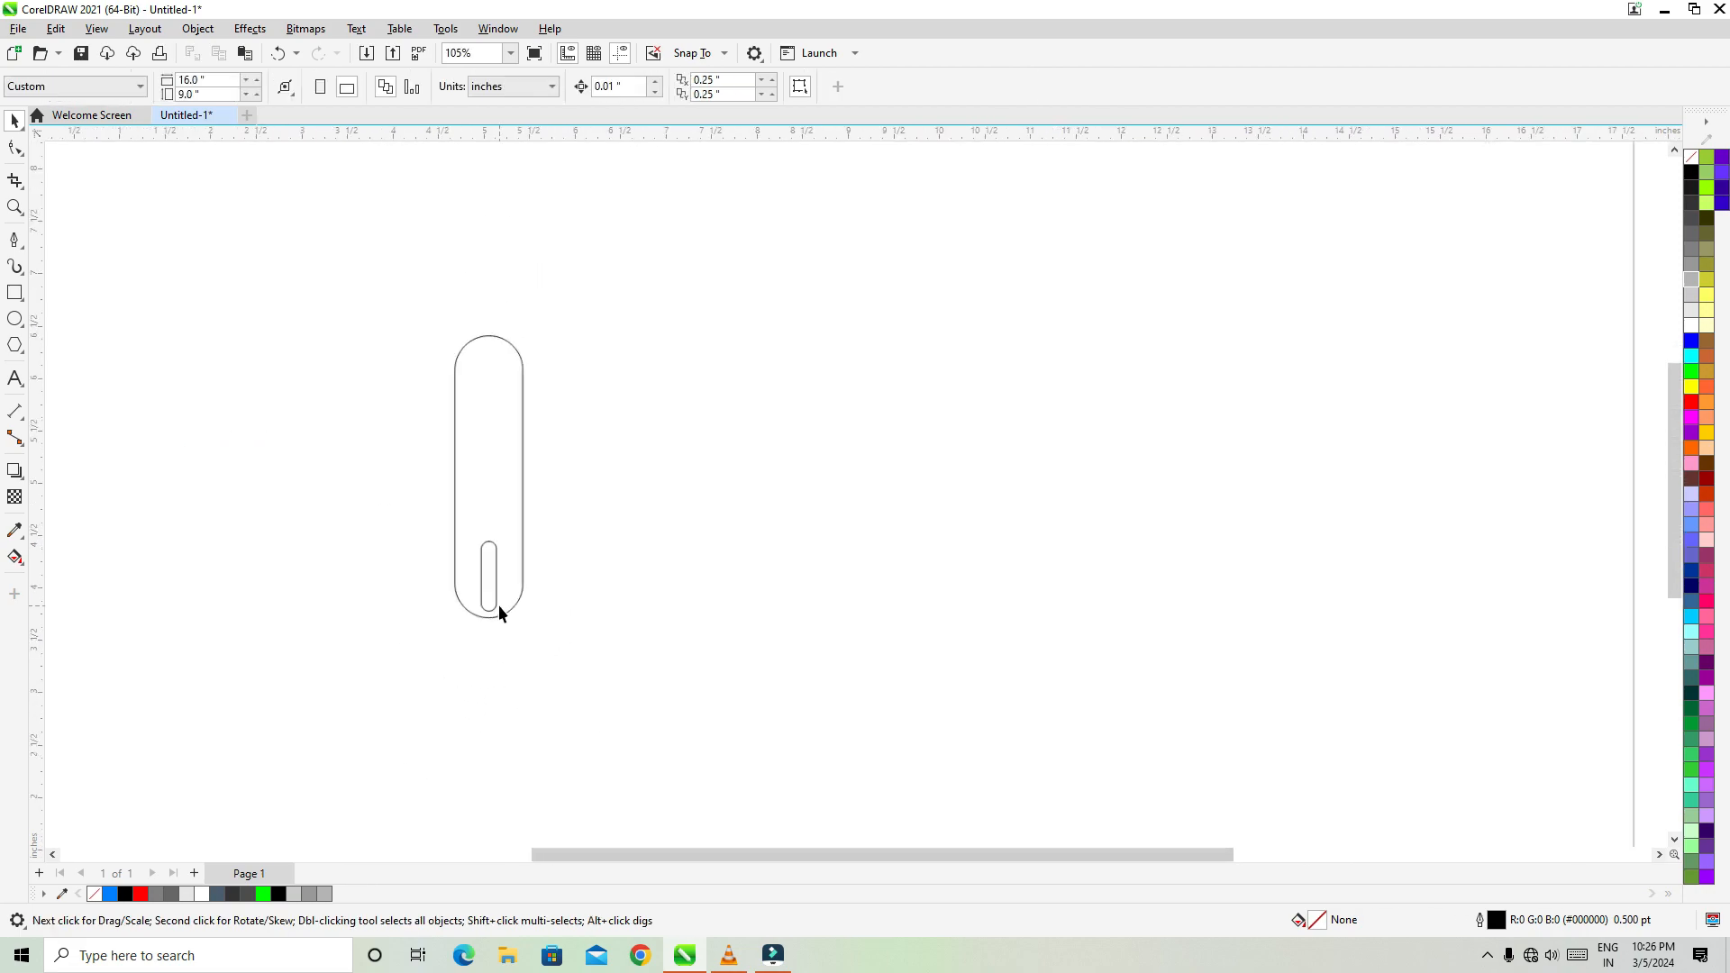
scroll(499, 607, "up", 2)
left_click_drag(363, 170, 728, 721)
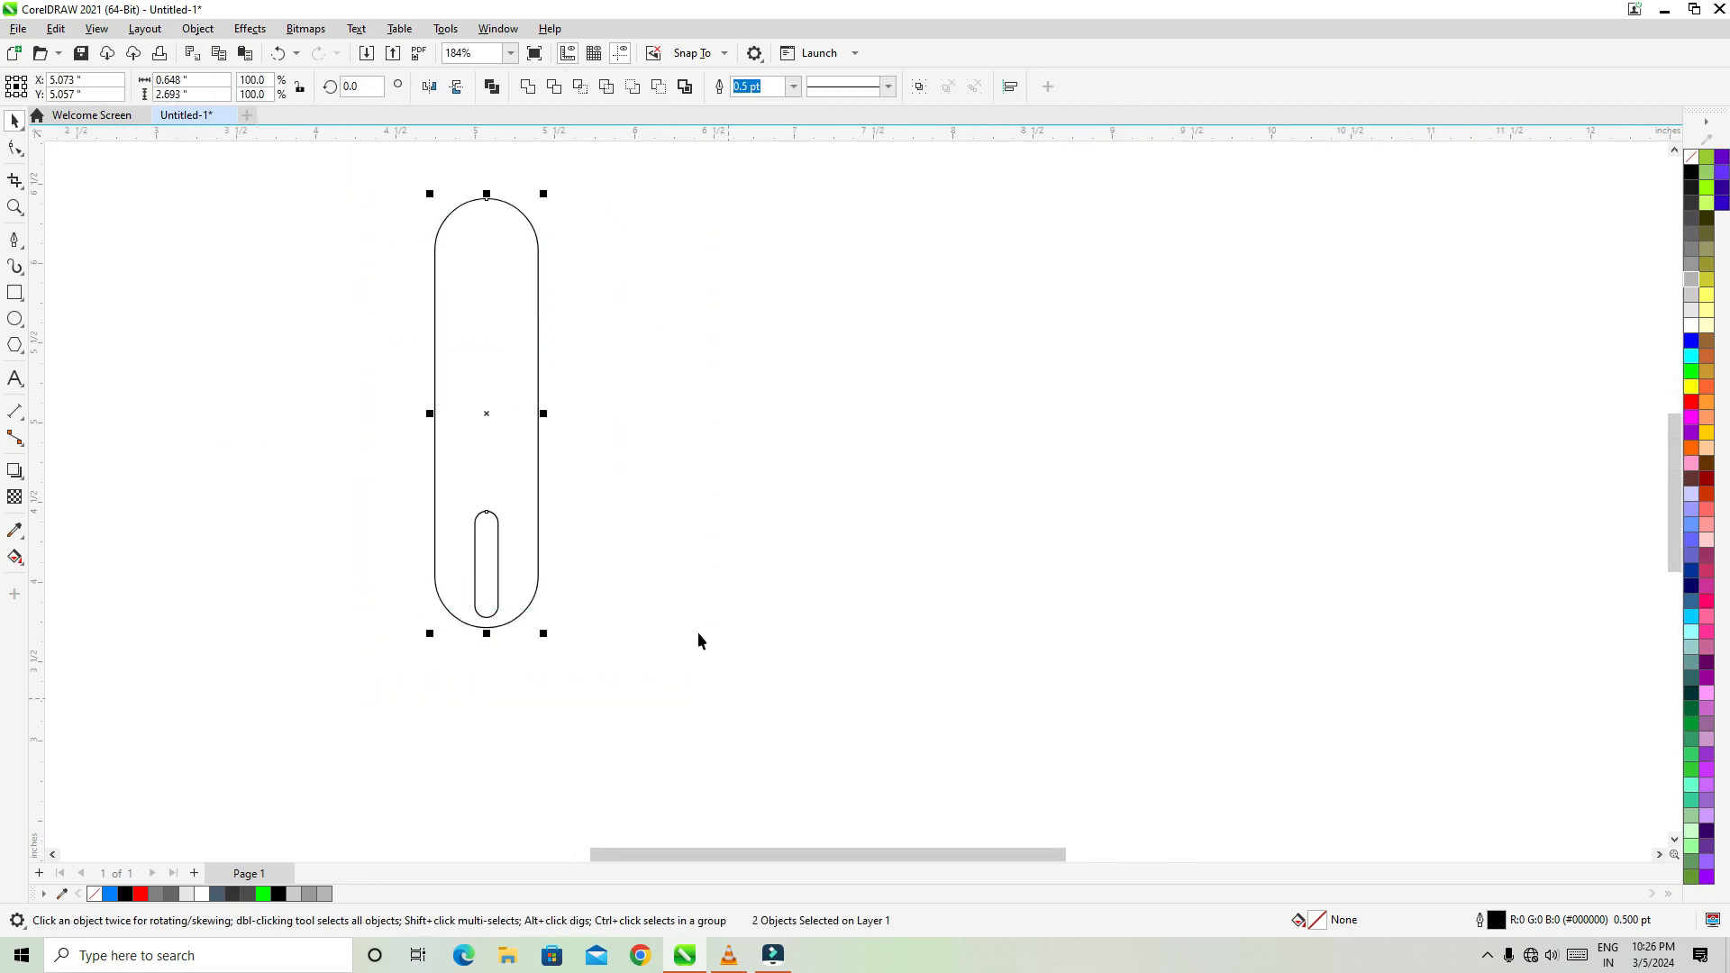
left_click(457, 88)
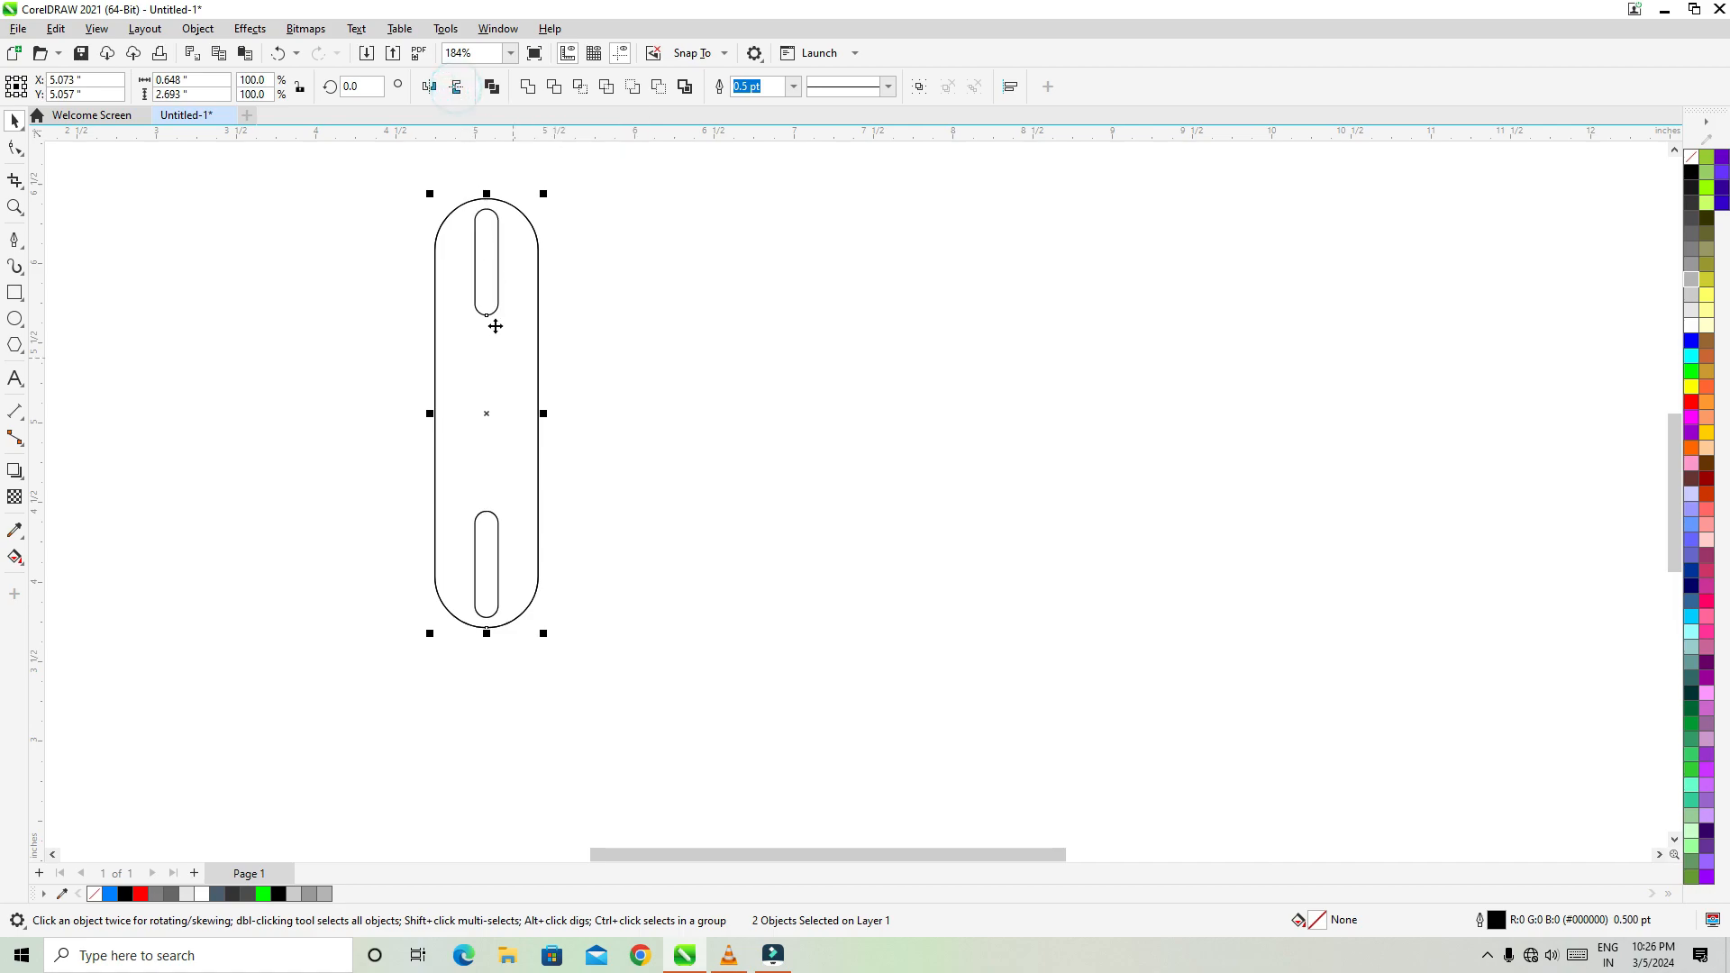
left_click_drag(485, 264, 497, 638)
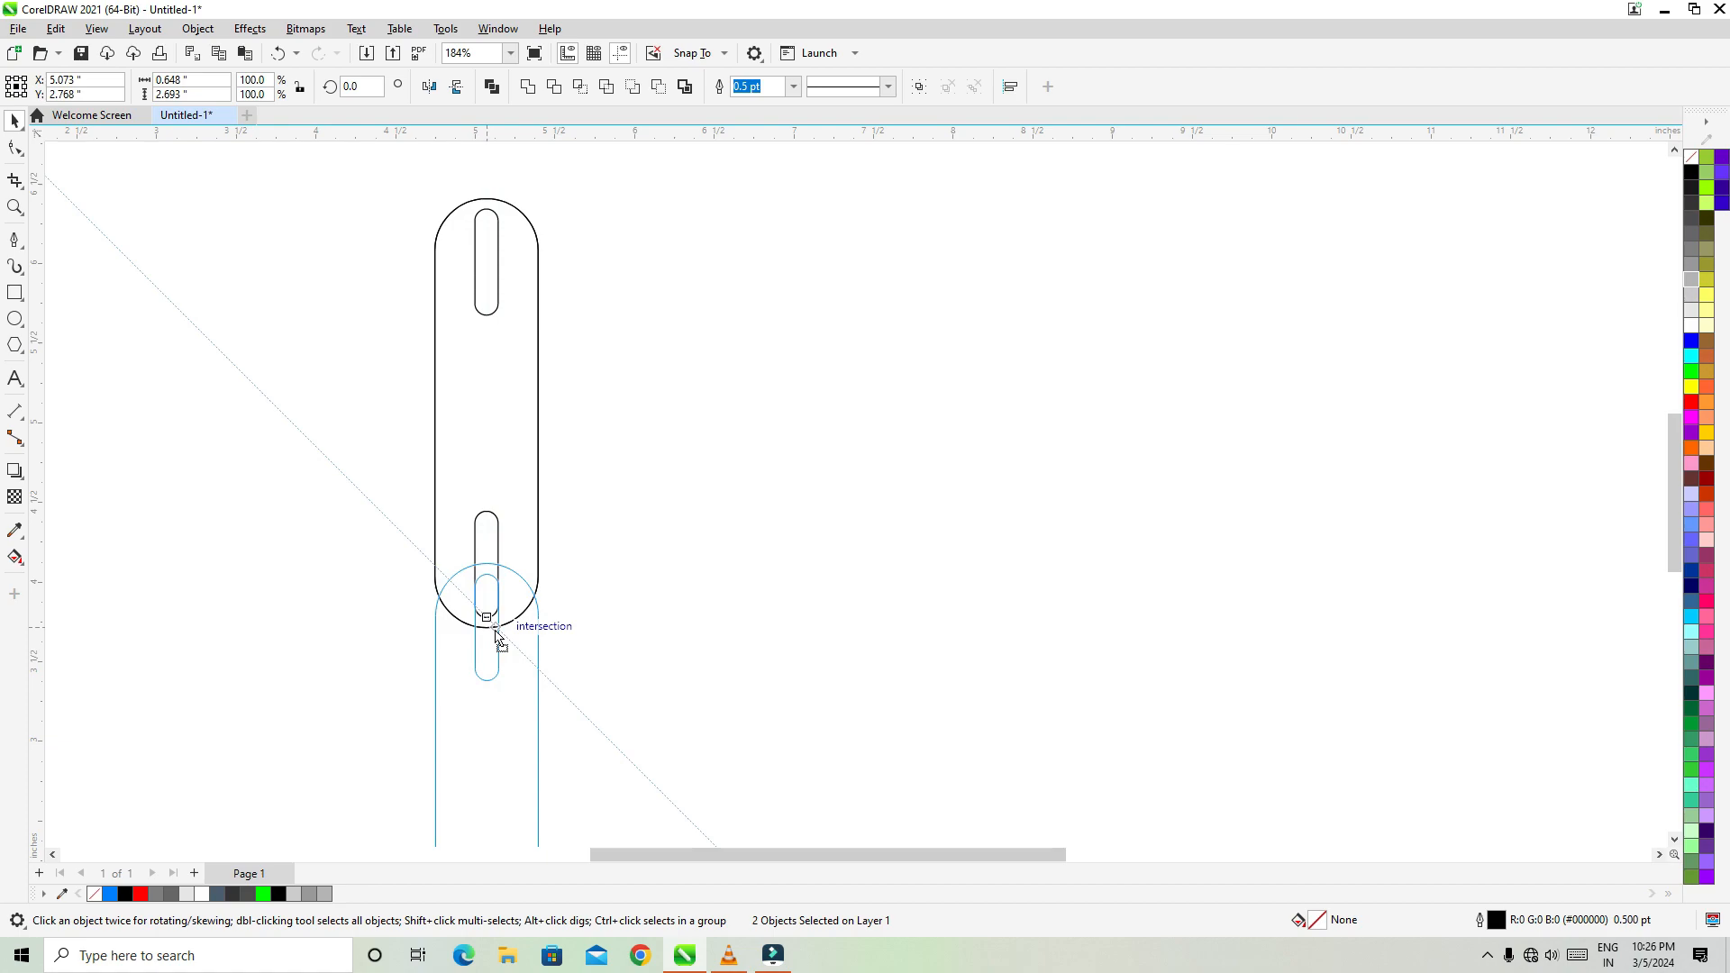
left_click_drag(495, 630, 495, 631)
left_click(677, 584)
scroll(535, 407, "down", 2)
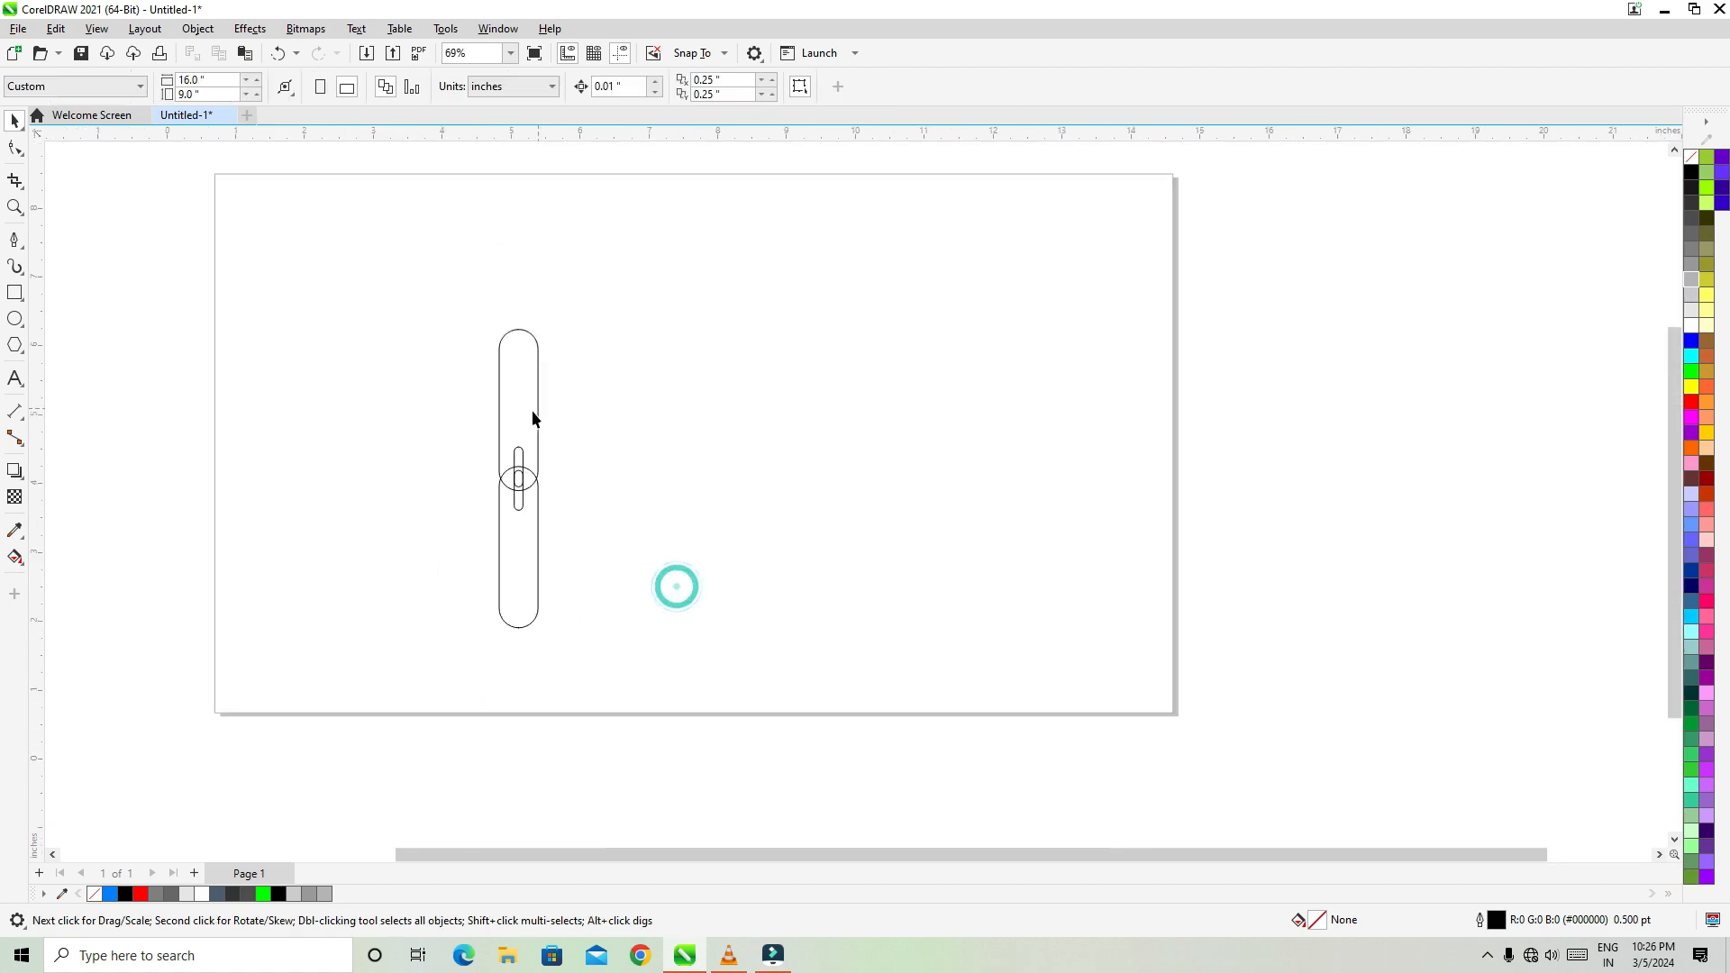
- Shorten the lower pill from its bottom end to about 1.43" tall, keeping its overlap with the upper one
left_click(512, 565)
left_click_drag(520, 634, 528, 559)
left_click(647, 529)
- Smart Fill both pill bodies and the overlap regions around the slots in slate #4C5D6E, leaving the slot openings empty
key("F4")
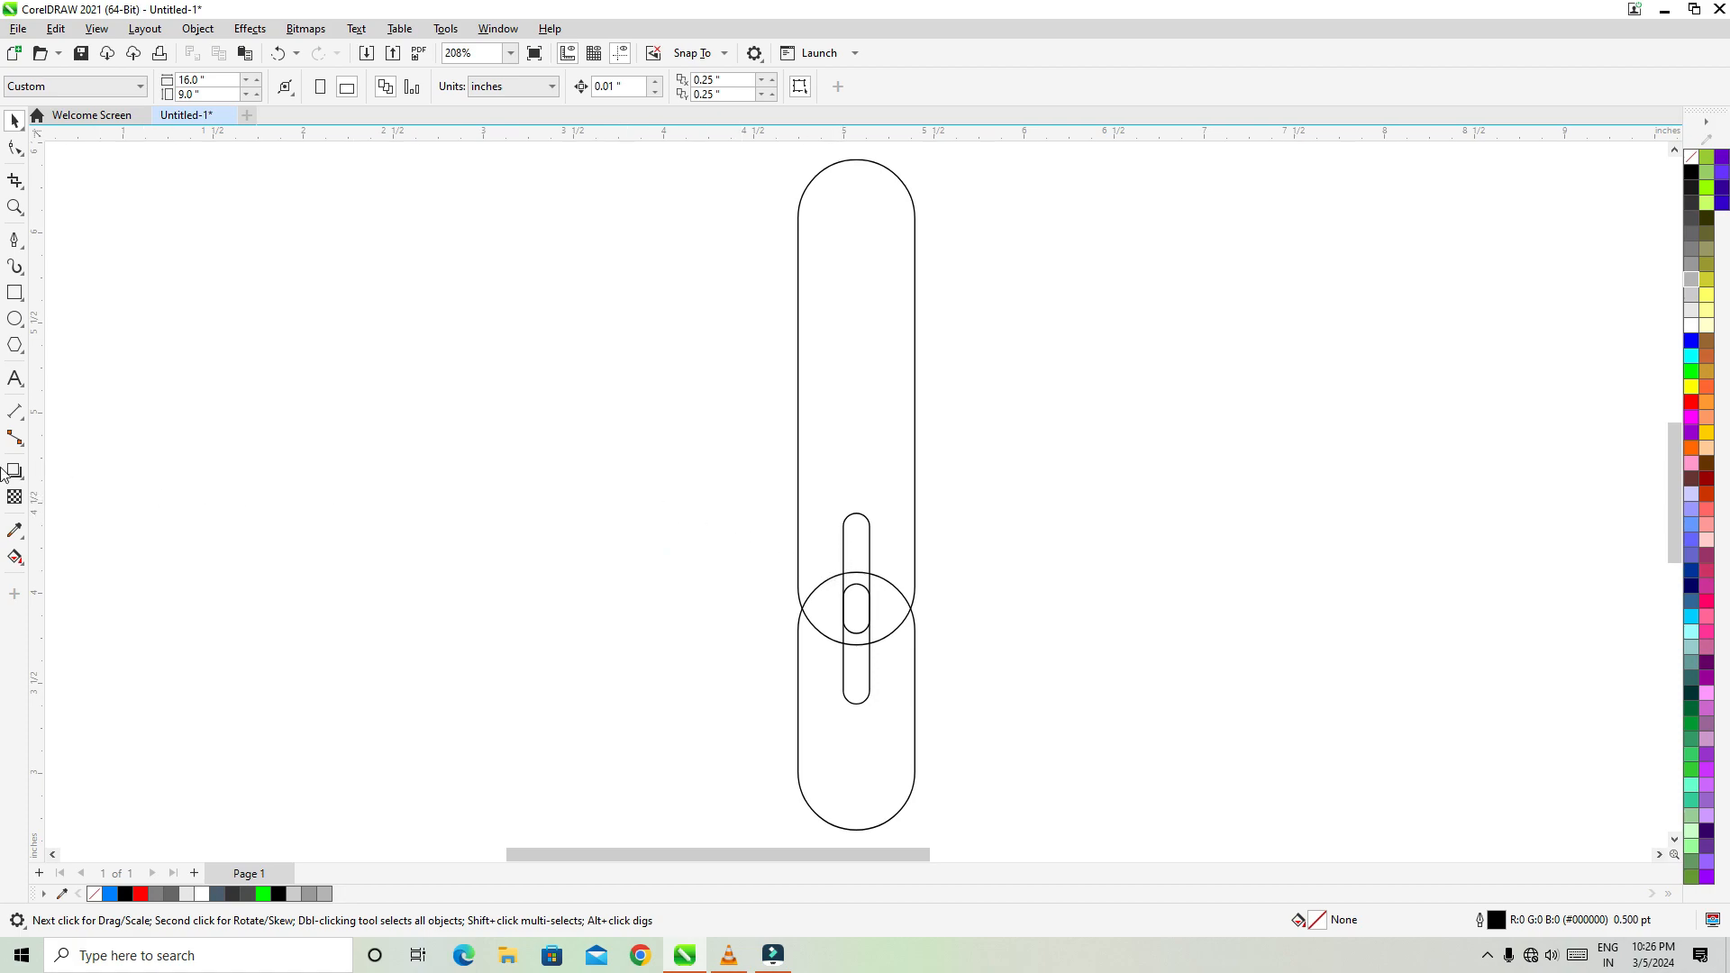
left_click(24, 566)
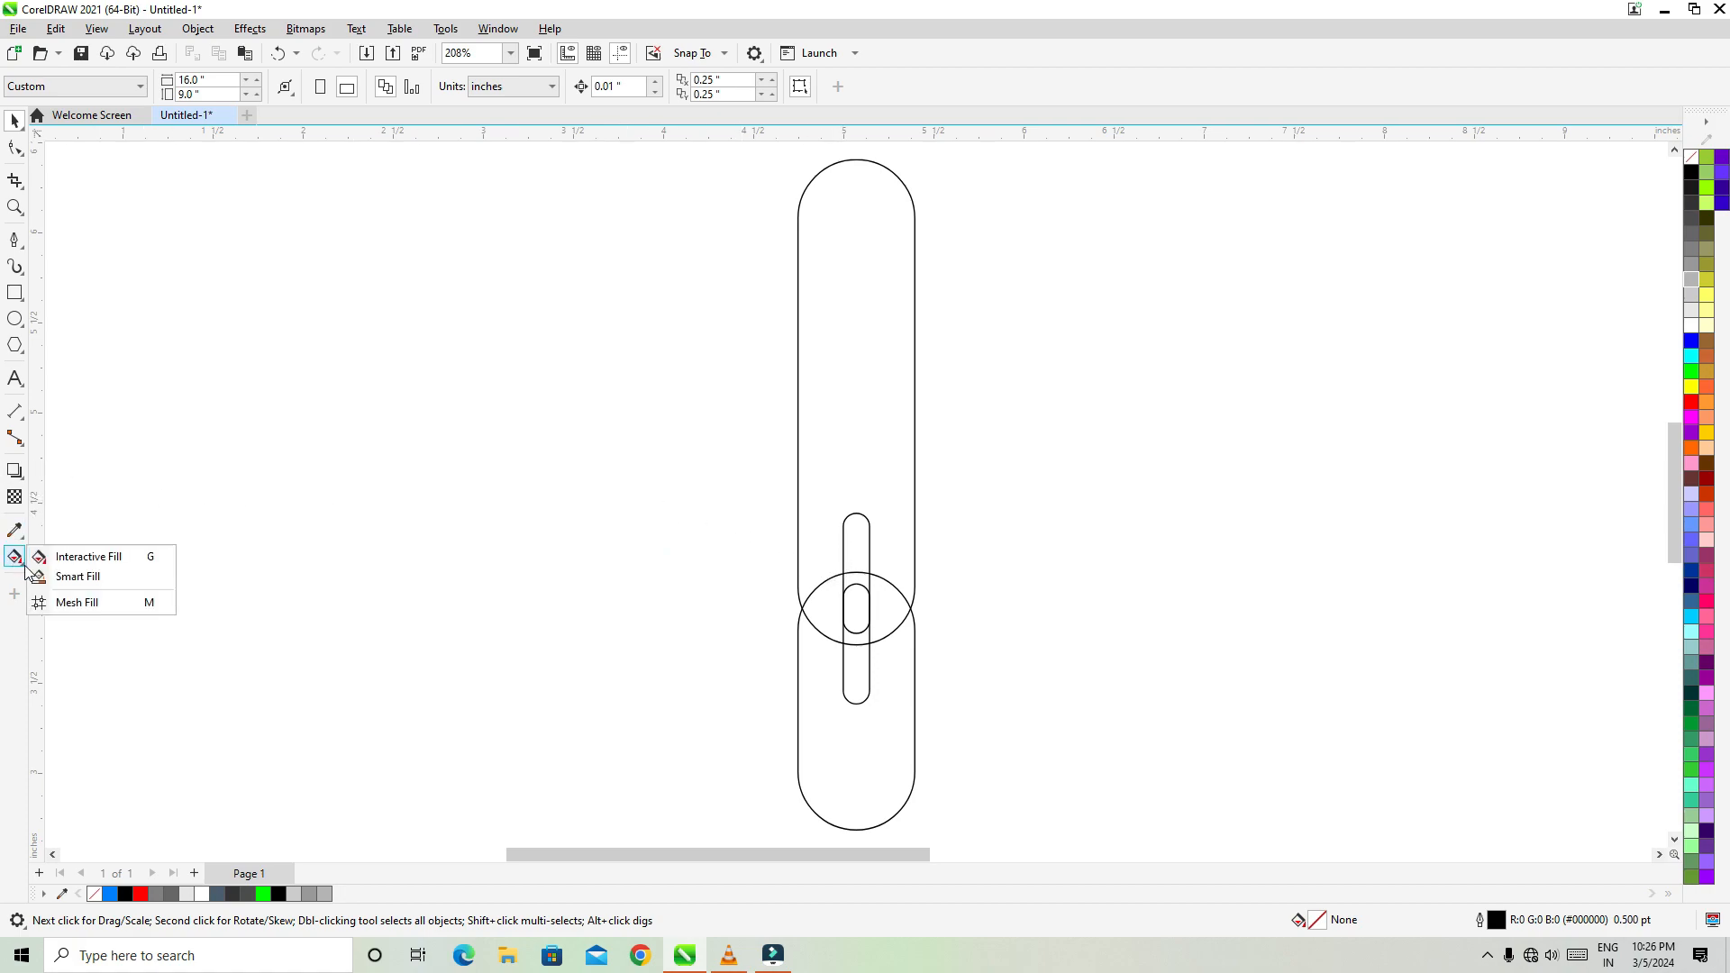
left_click(133, 577)
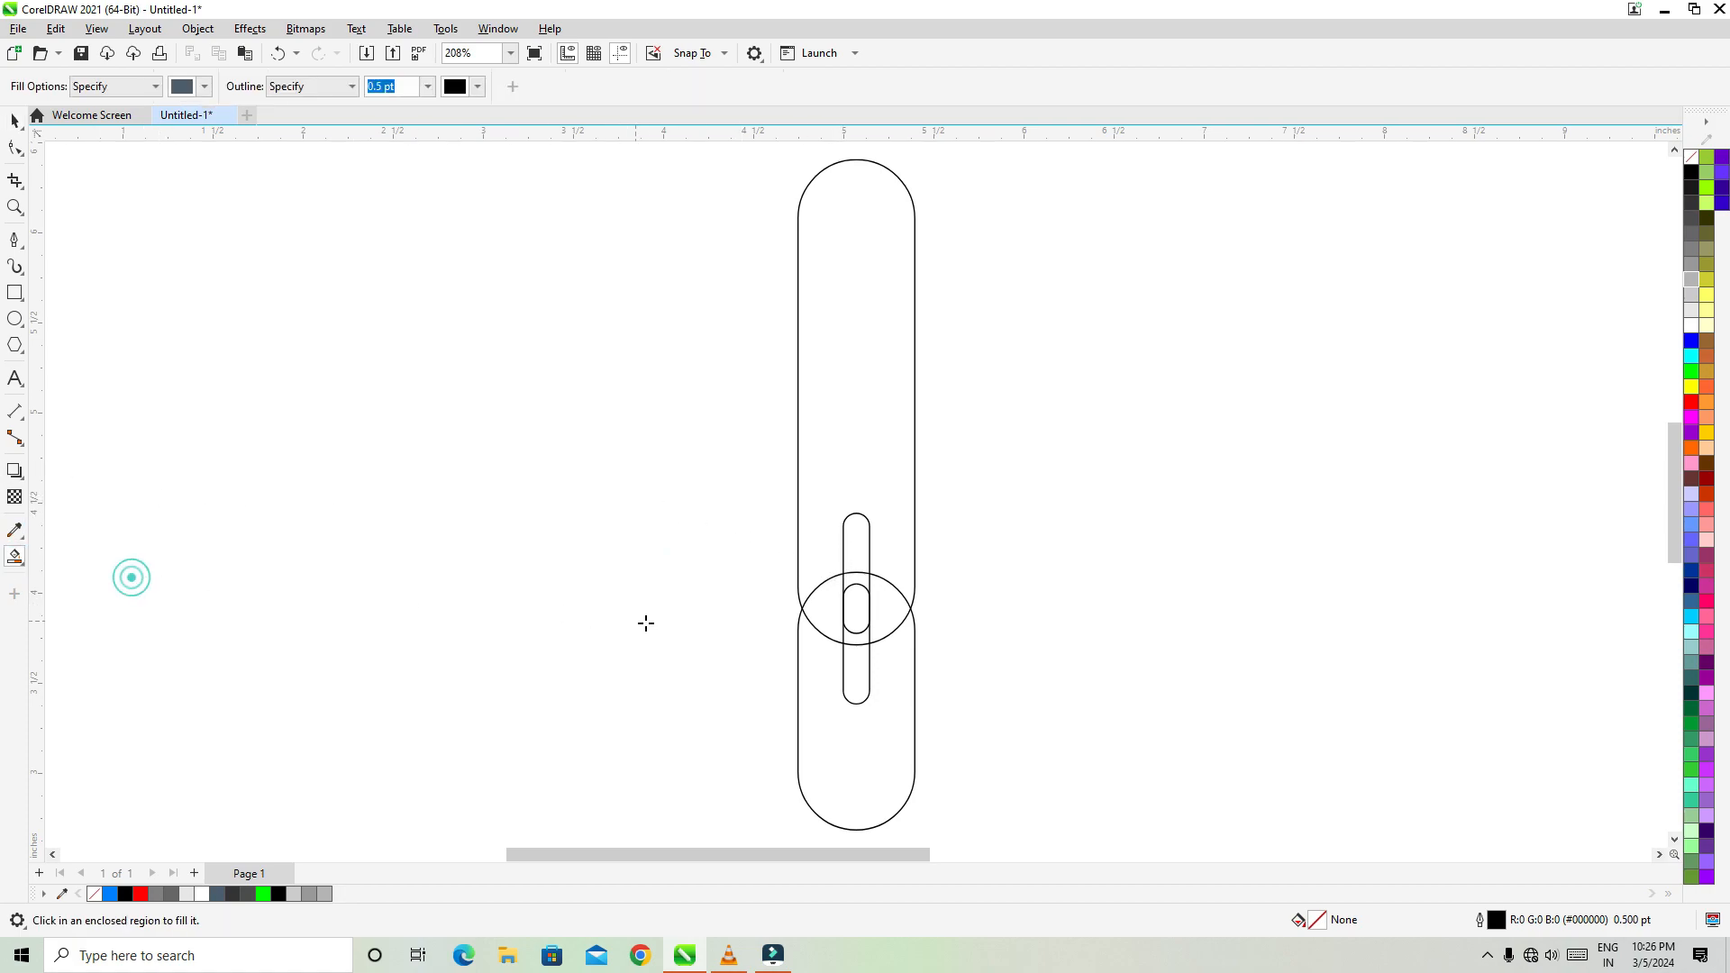
left_click(877, 603)
left_click(855, 575)
left_click(855, 642)
left_click(834, 621)
left_click(824, 686)
left_click(829, 414)
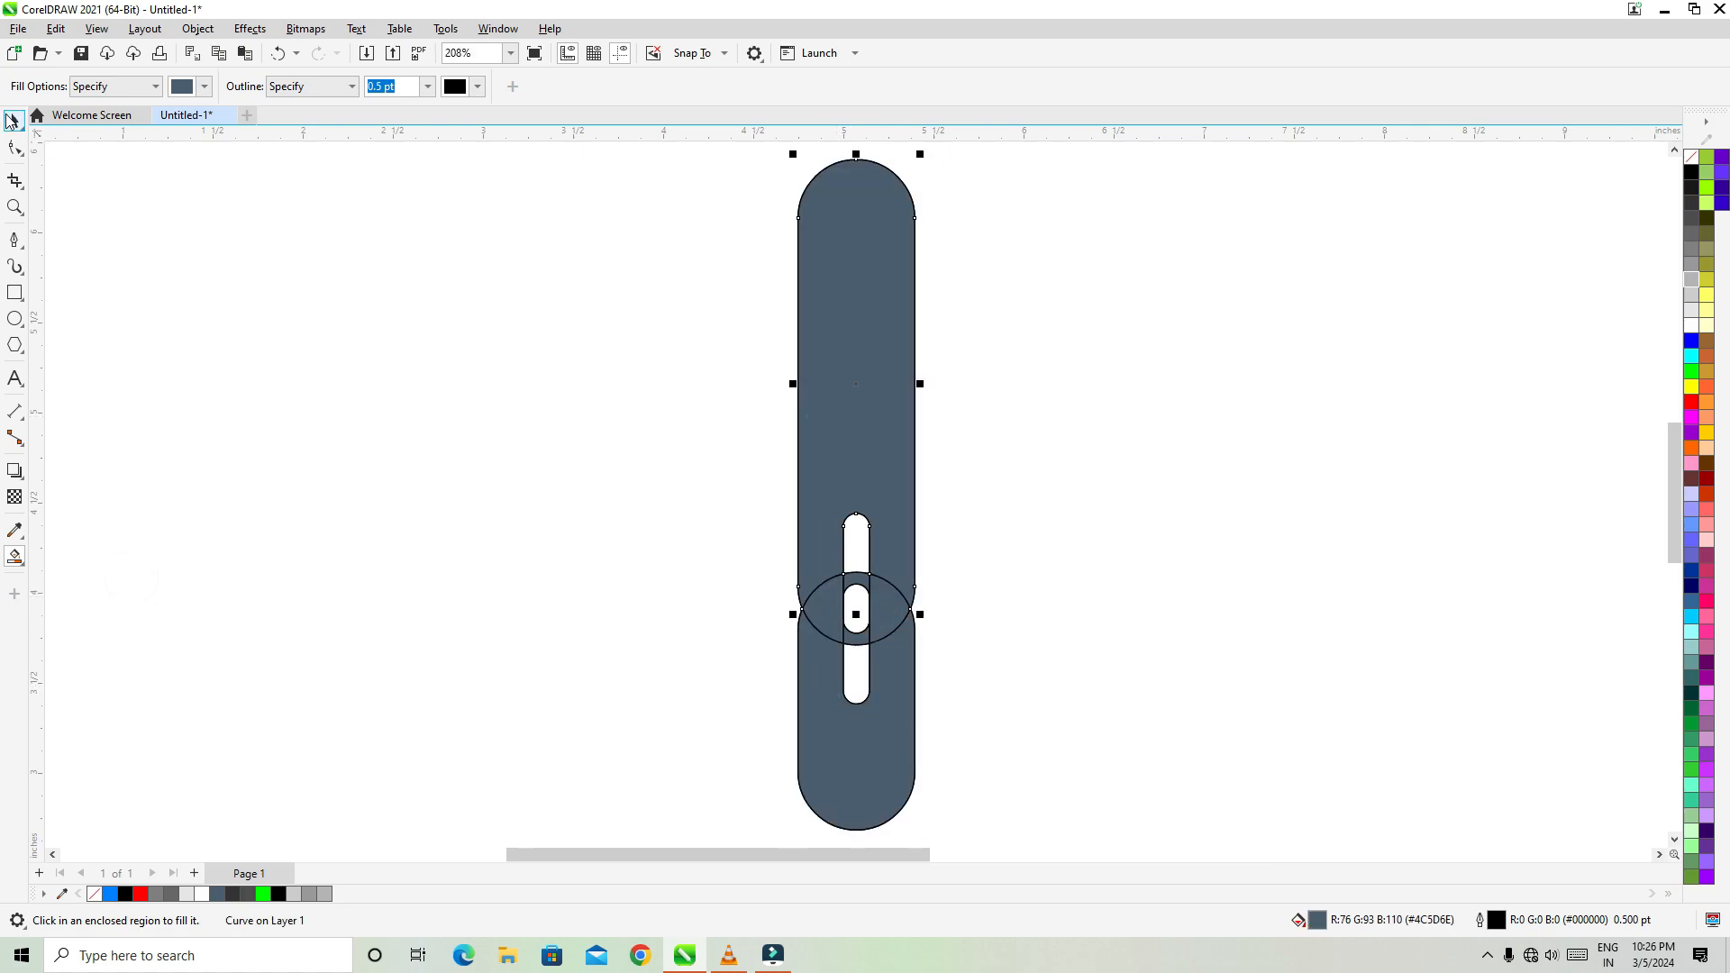
- Delete the original pill and slot outlines, keeping only the filled regions
left_click(238, 340)
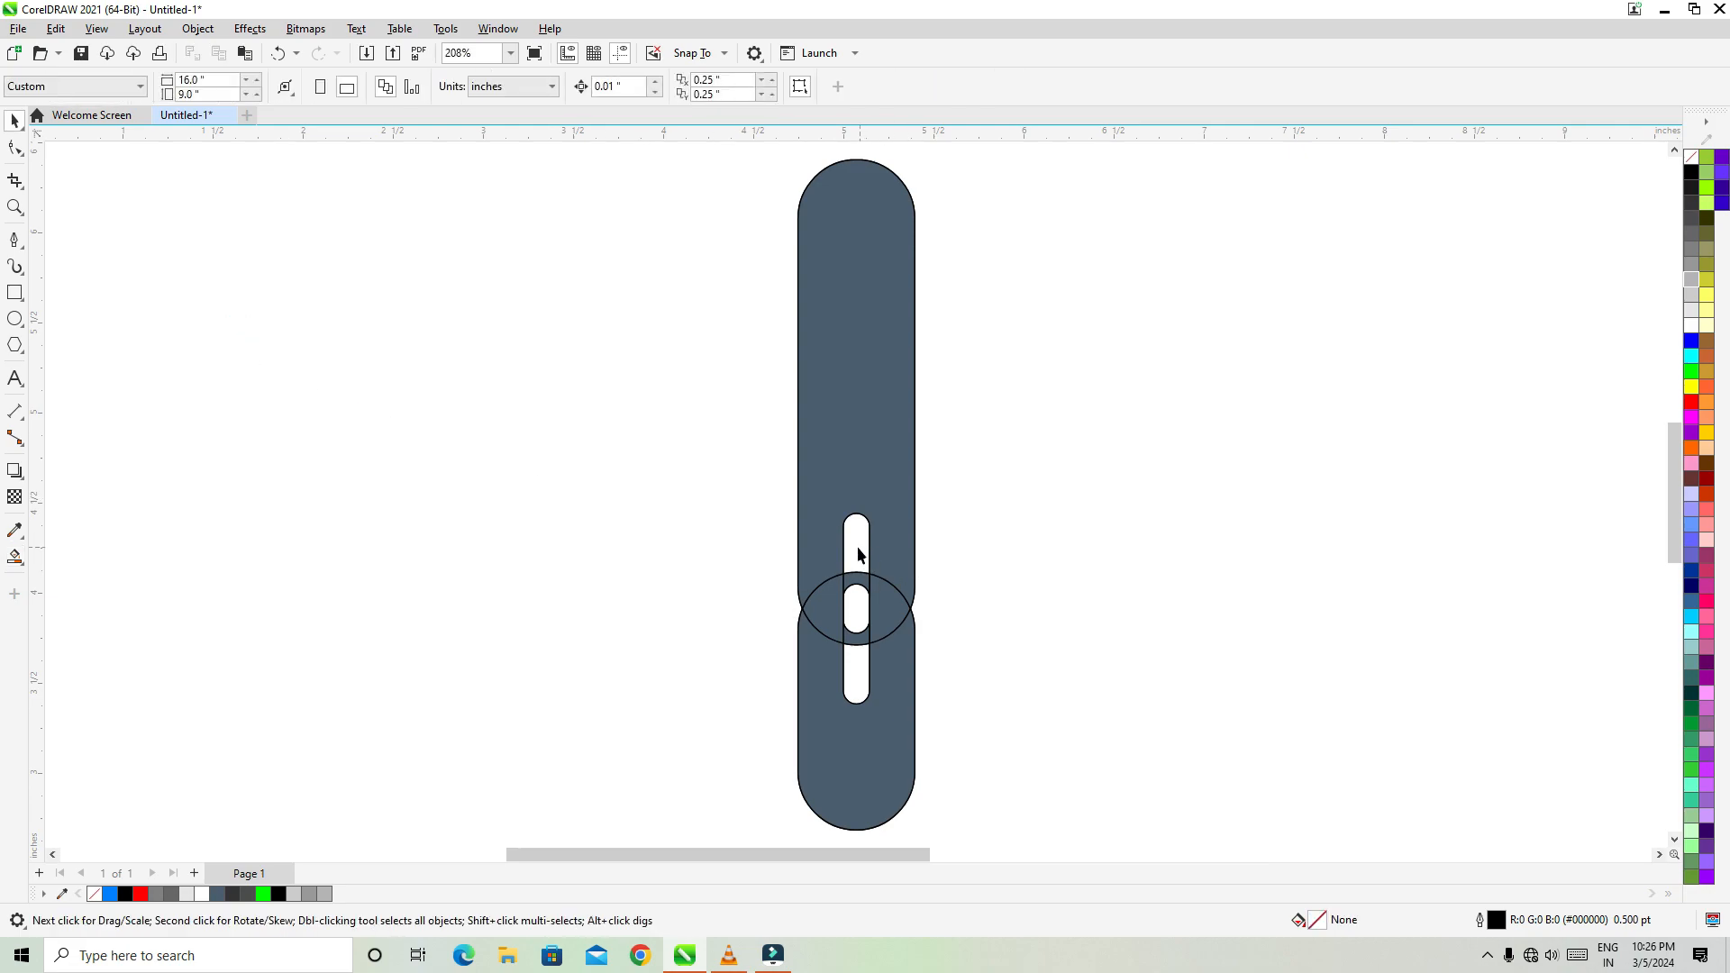
left_click_drag(858, 548, 572, 555)
key("Delete")
left_click(857, 606)
left_click(854, 549)
left_click(838, 685)
left_click(857, 675)
- Weld the upper body with the left overlap region and the small region below the central slot opening
left_click(812, 550)
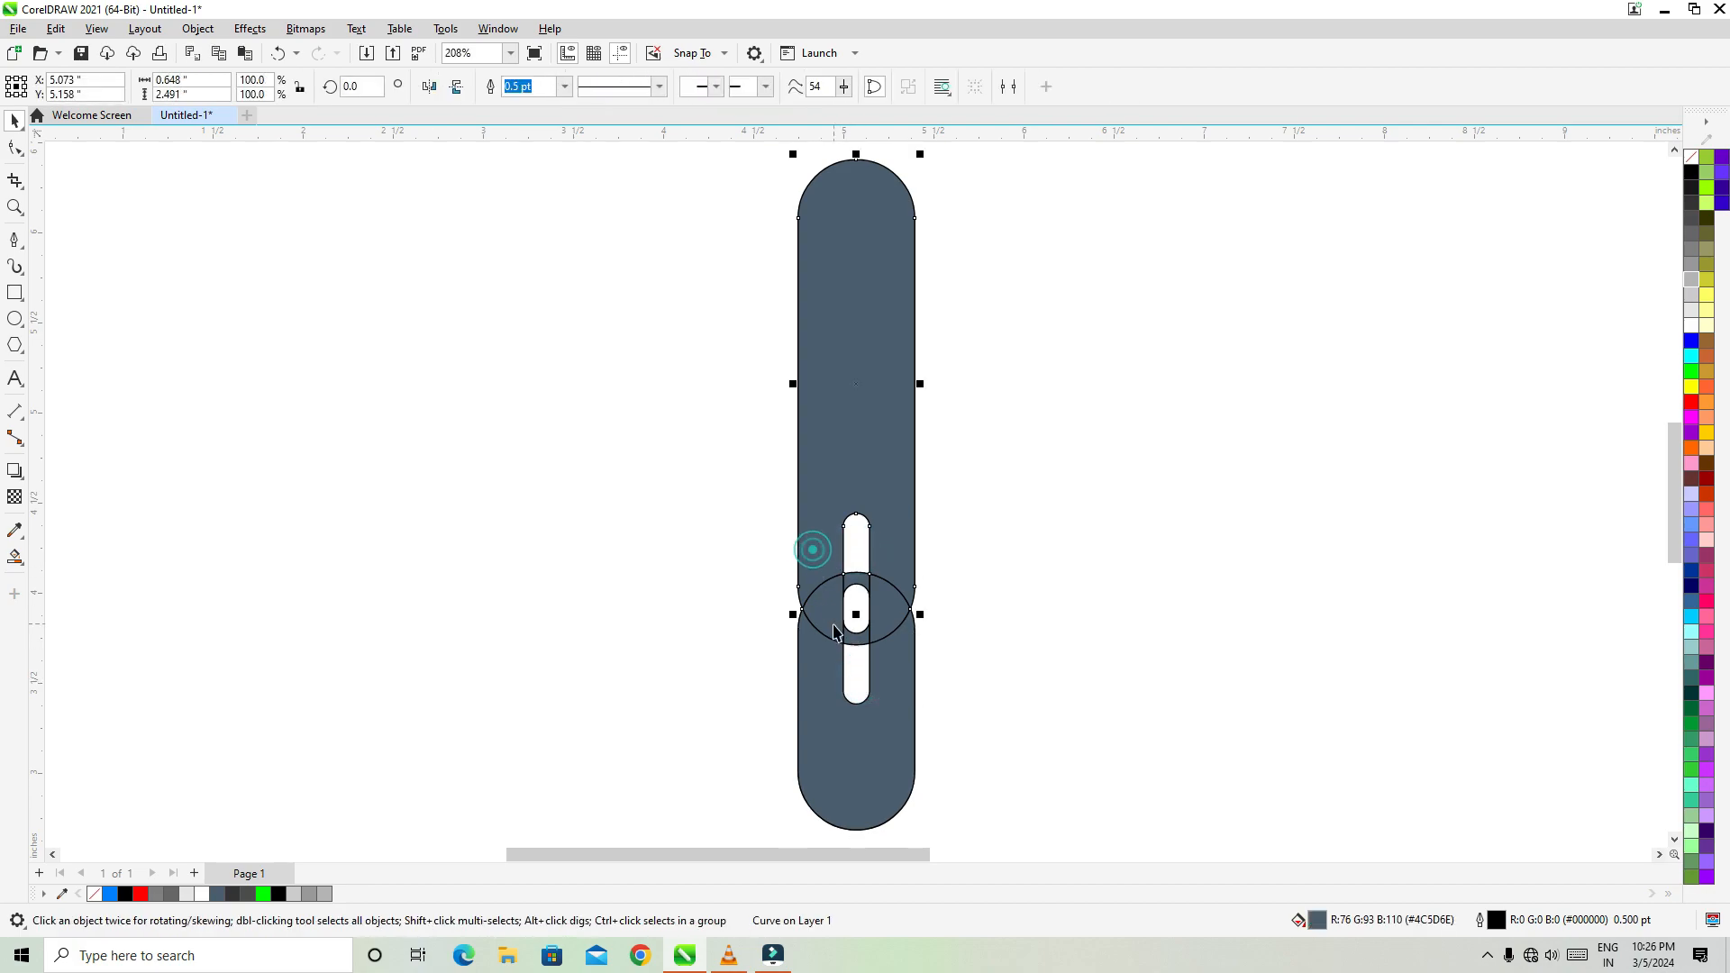
left_click(830, 611, "shift")
left_click(856, 638, "shift")
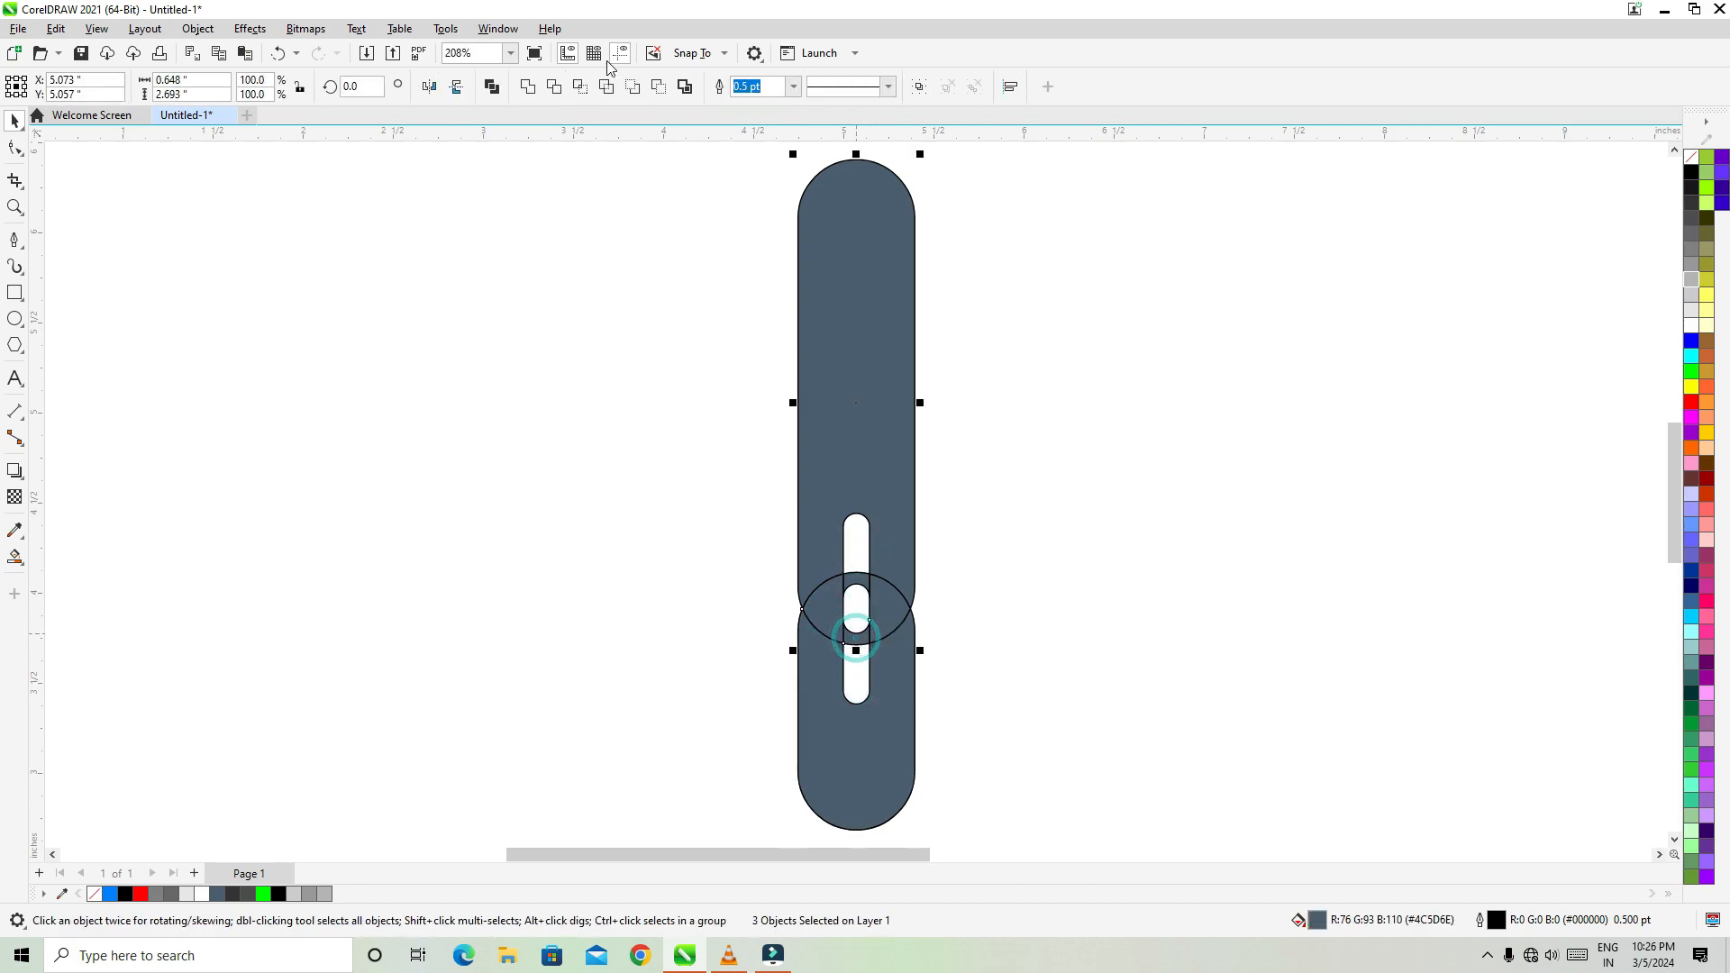
left_click(531, 88)
left_click(598, 344)
- Weld the lower body with the right overlap region and the small region above the central slot opening
left_click_drag(646, 477, 1109, 777)
left_click(878, 780, "shift")
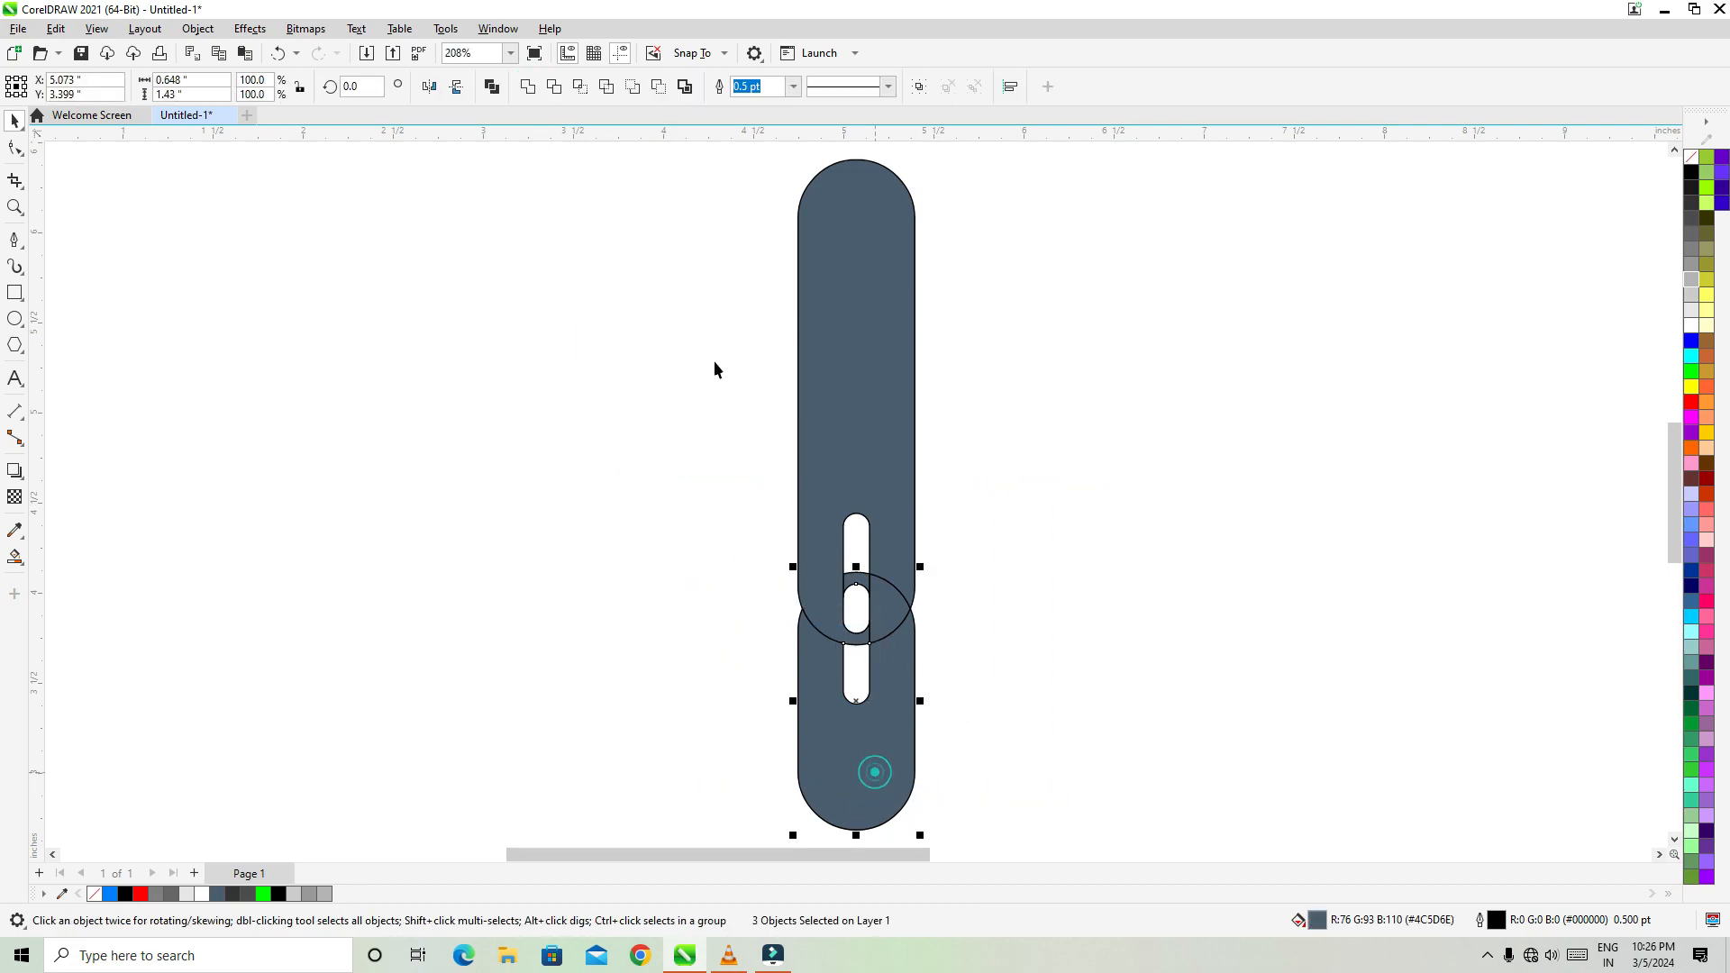
left_click(530, 88)
left_click(556, 486)
left_click_drag(879, 722, 739, 713)
key("ctrl+z")
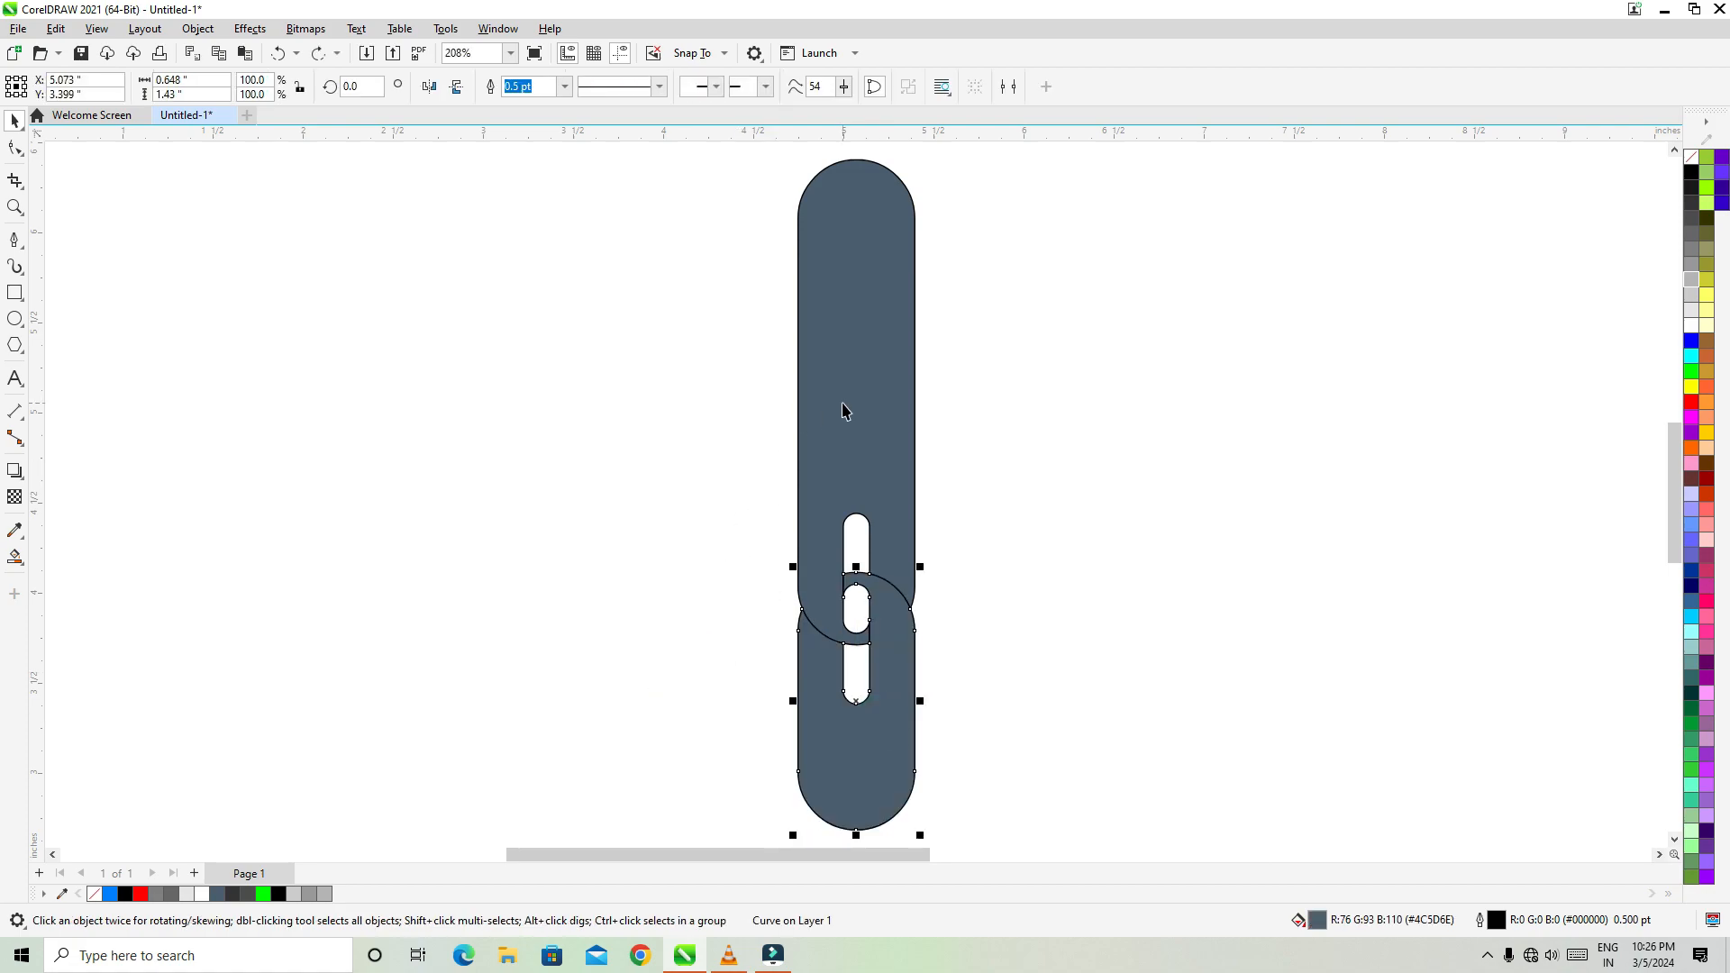
left_click(843, 404)
left_click(544, 508)
- Rotate both interlocked links by 90° and mirror them horizontally so the shorter link is on the left
key("ctrl+a")
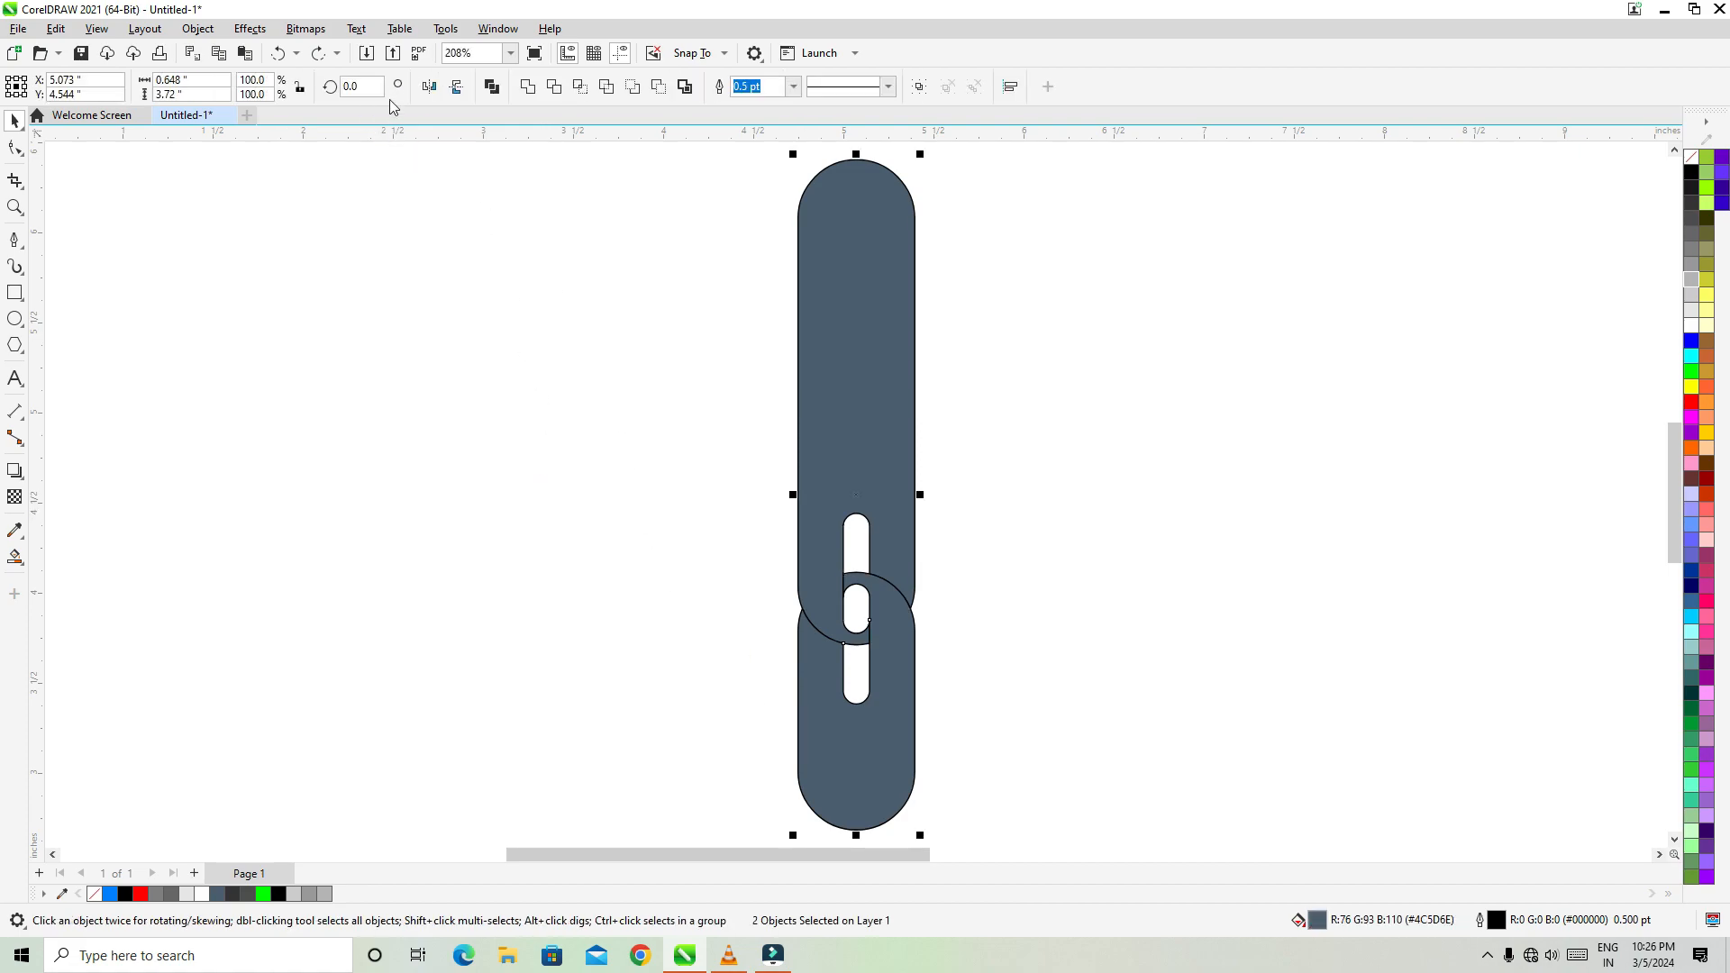
left_click(361, 86)
type("90")
key("Return")
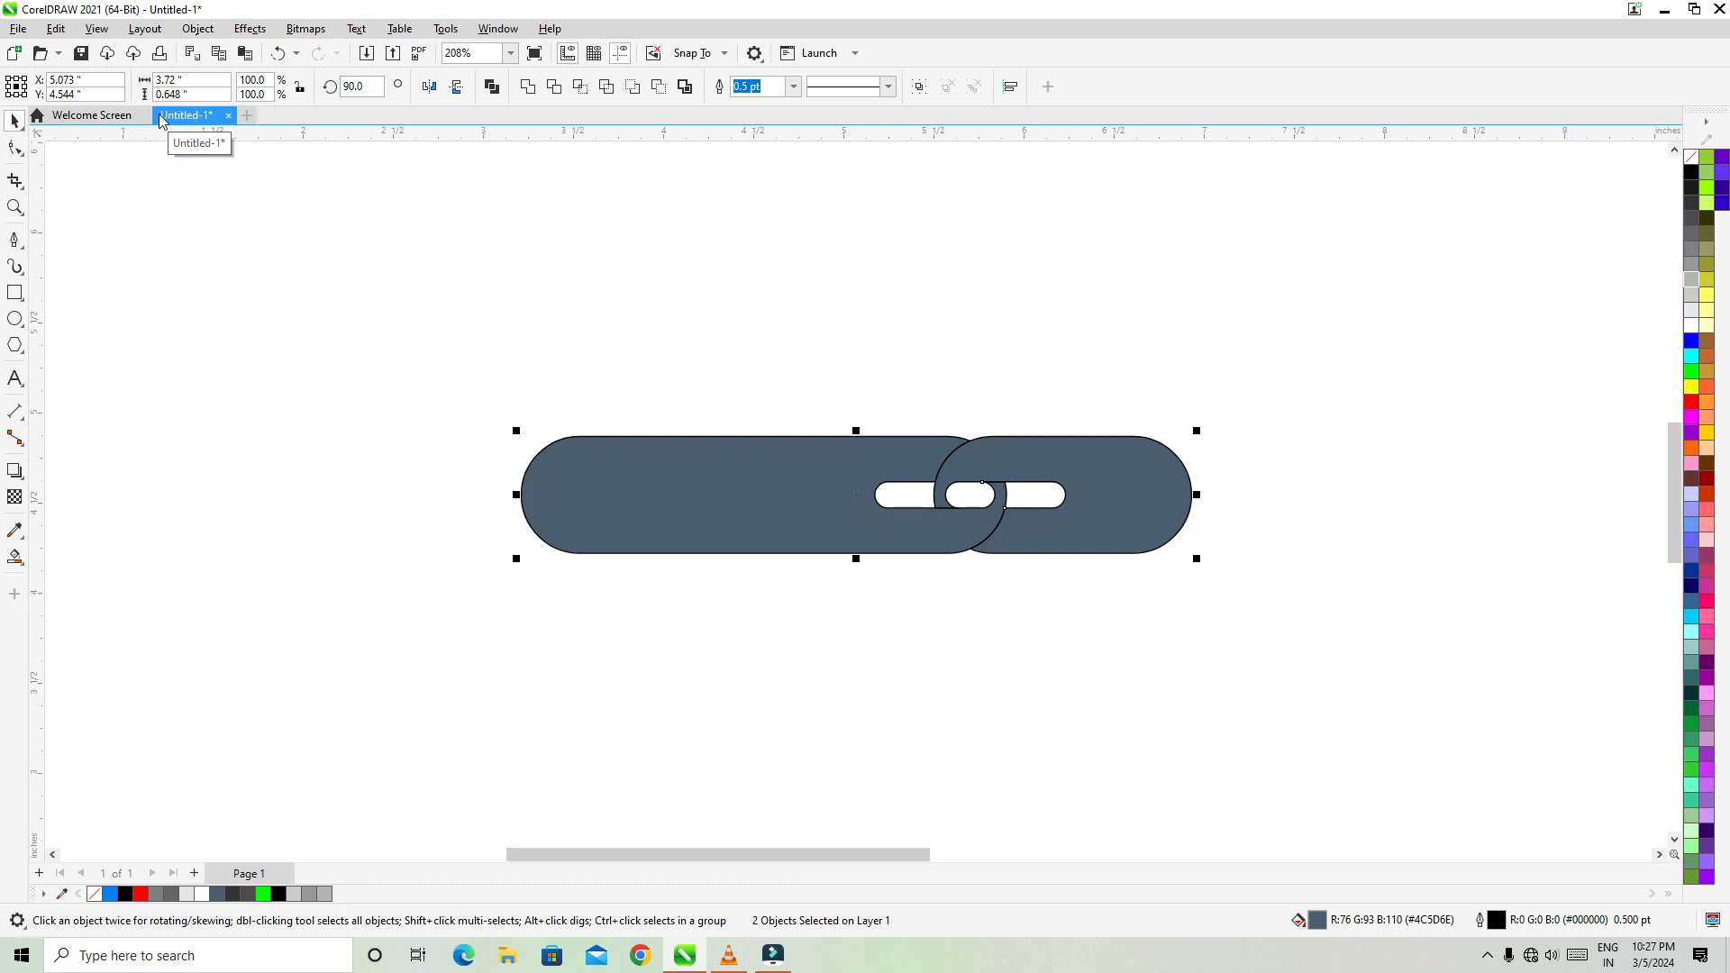
left_click(432, 87)
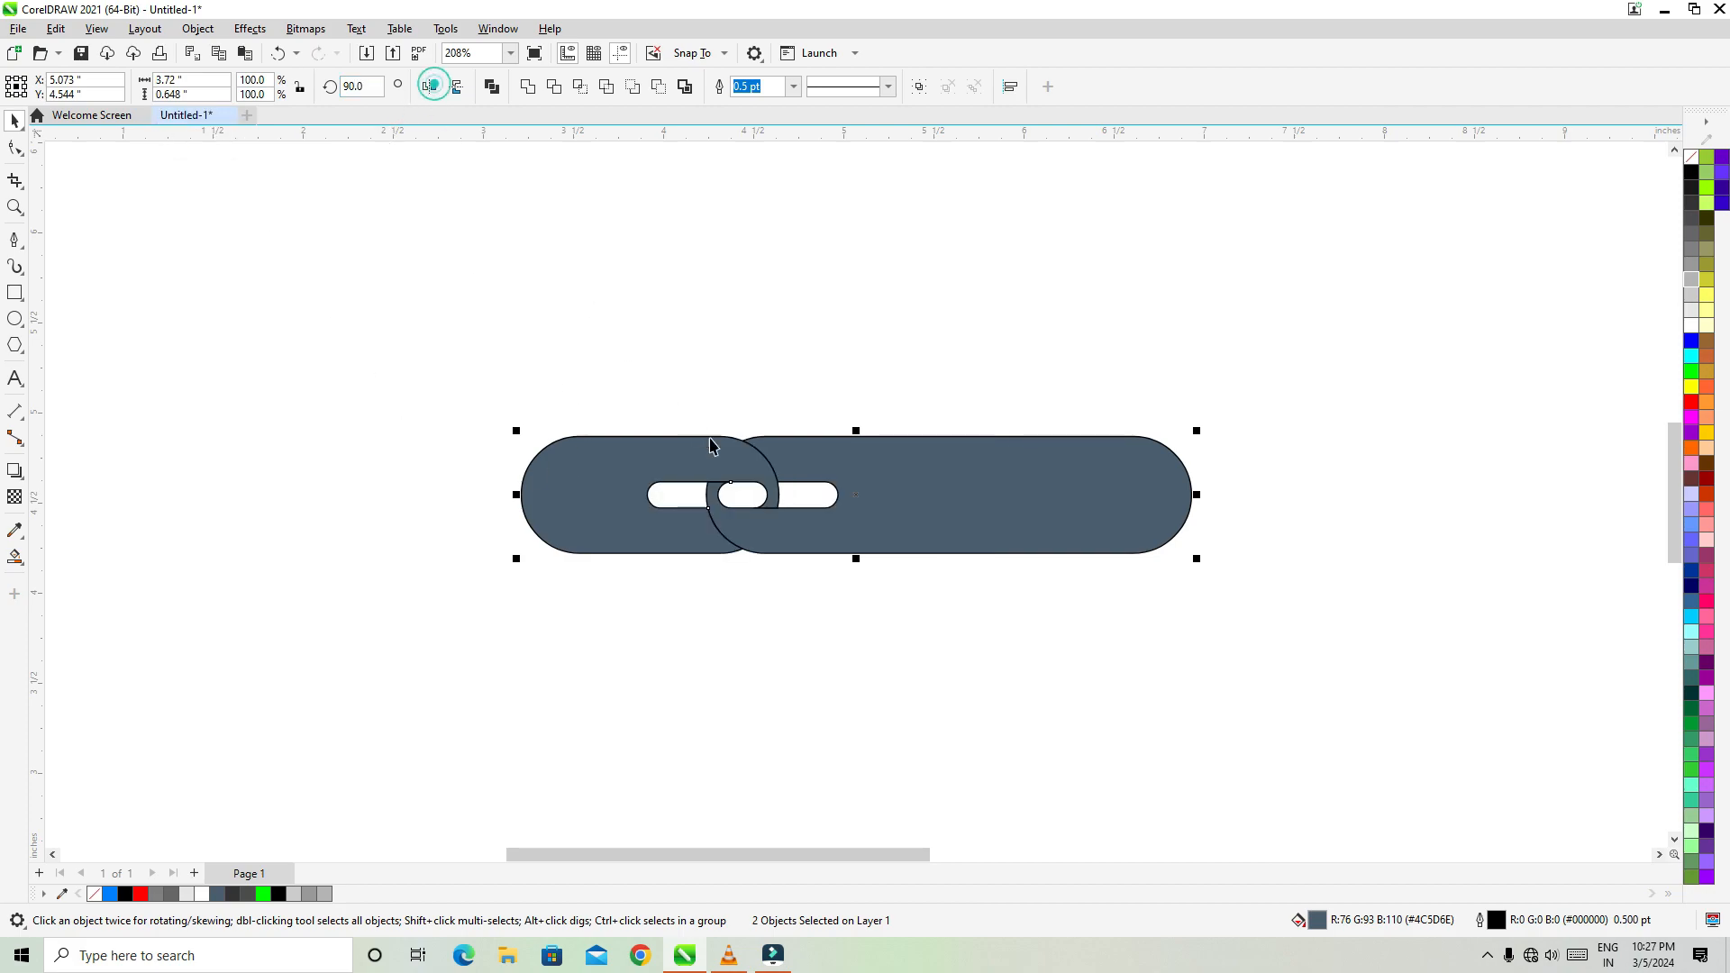
- Move the linked bar up and to the left, and mirror it vertically
left_click_drag(862, 496, 735, 367)
left_click(457, 87)
left_click(348, 322)
left_click(459, 372)
left_click(275, 339)
left_click(442, 397)
- Duplicate the linked bar straight down three times at equal spacing to form a stack of four
left_click_drag(243, 247, 1359, 606)
left_click_drag(732, 372, 711, 520)
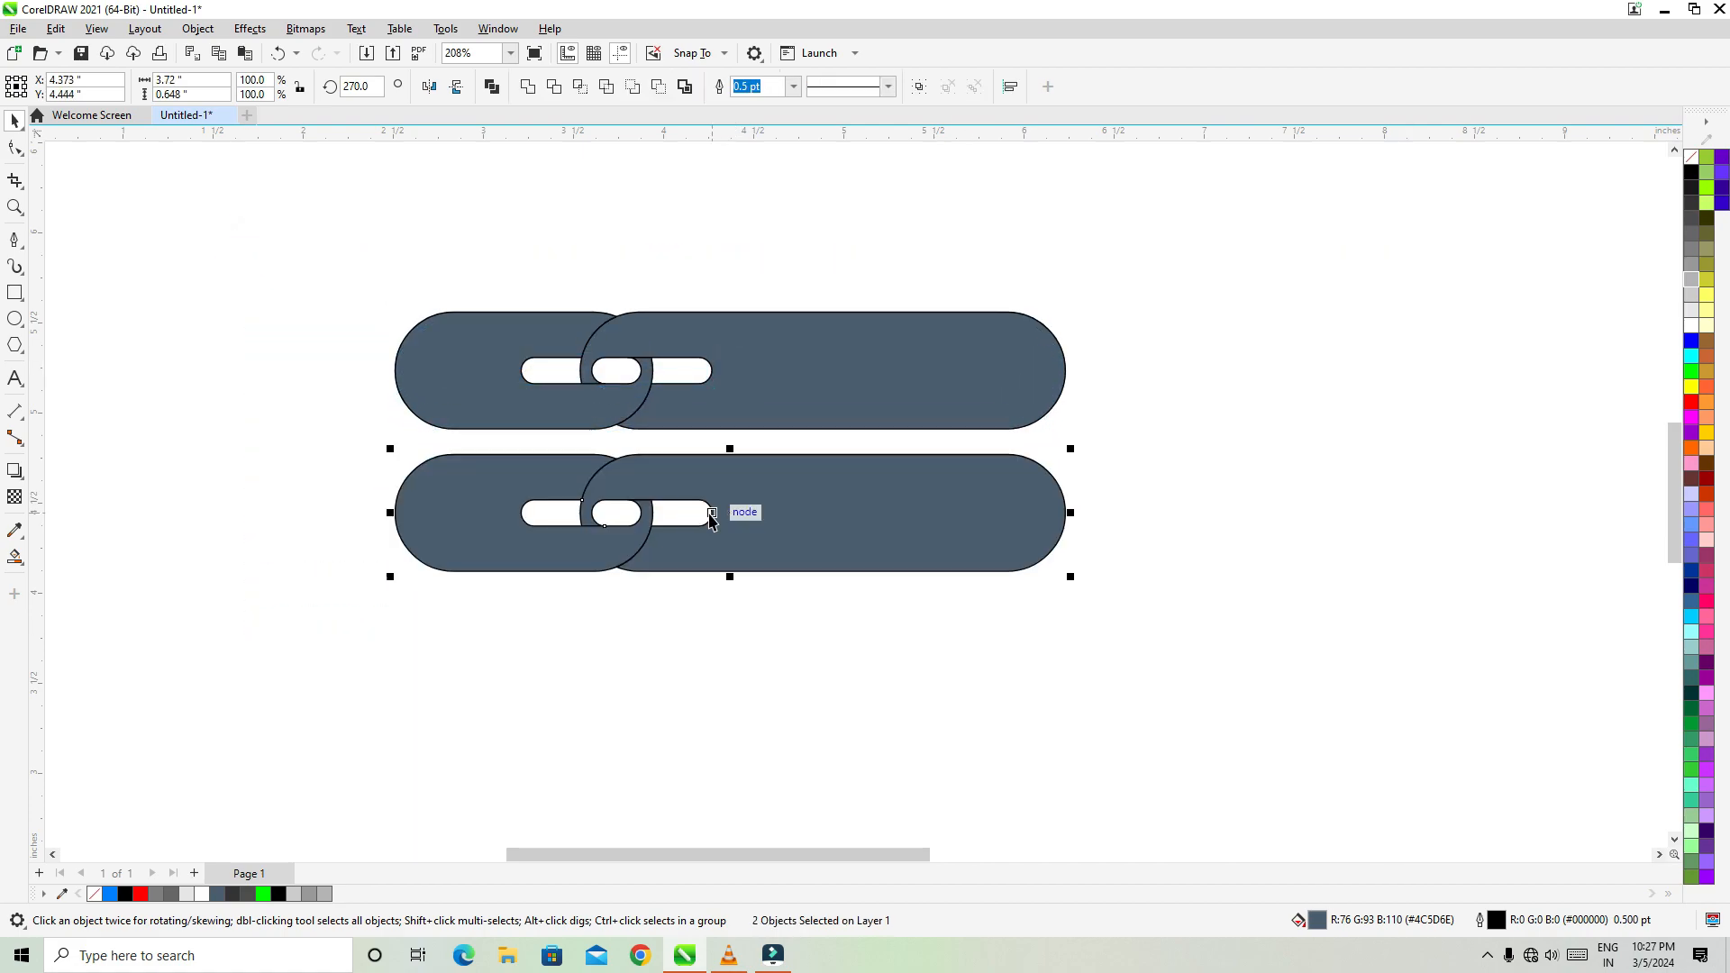
key("ctrl+r")
key("ctrl+r")
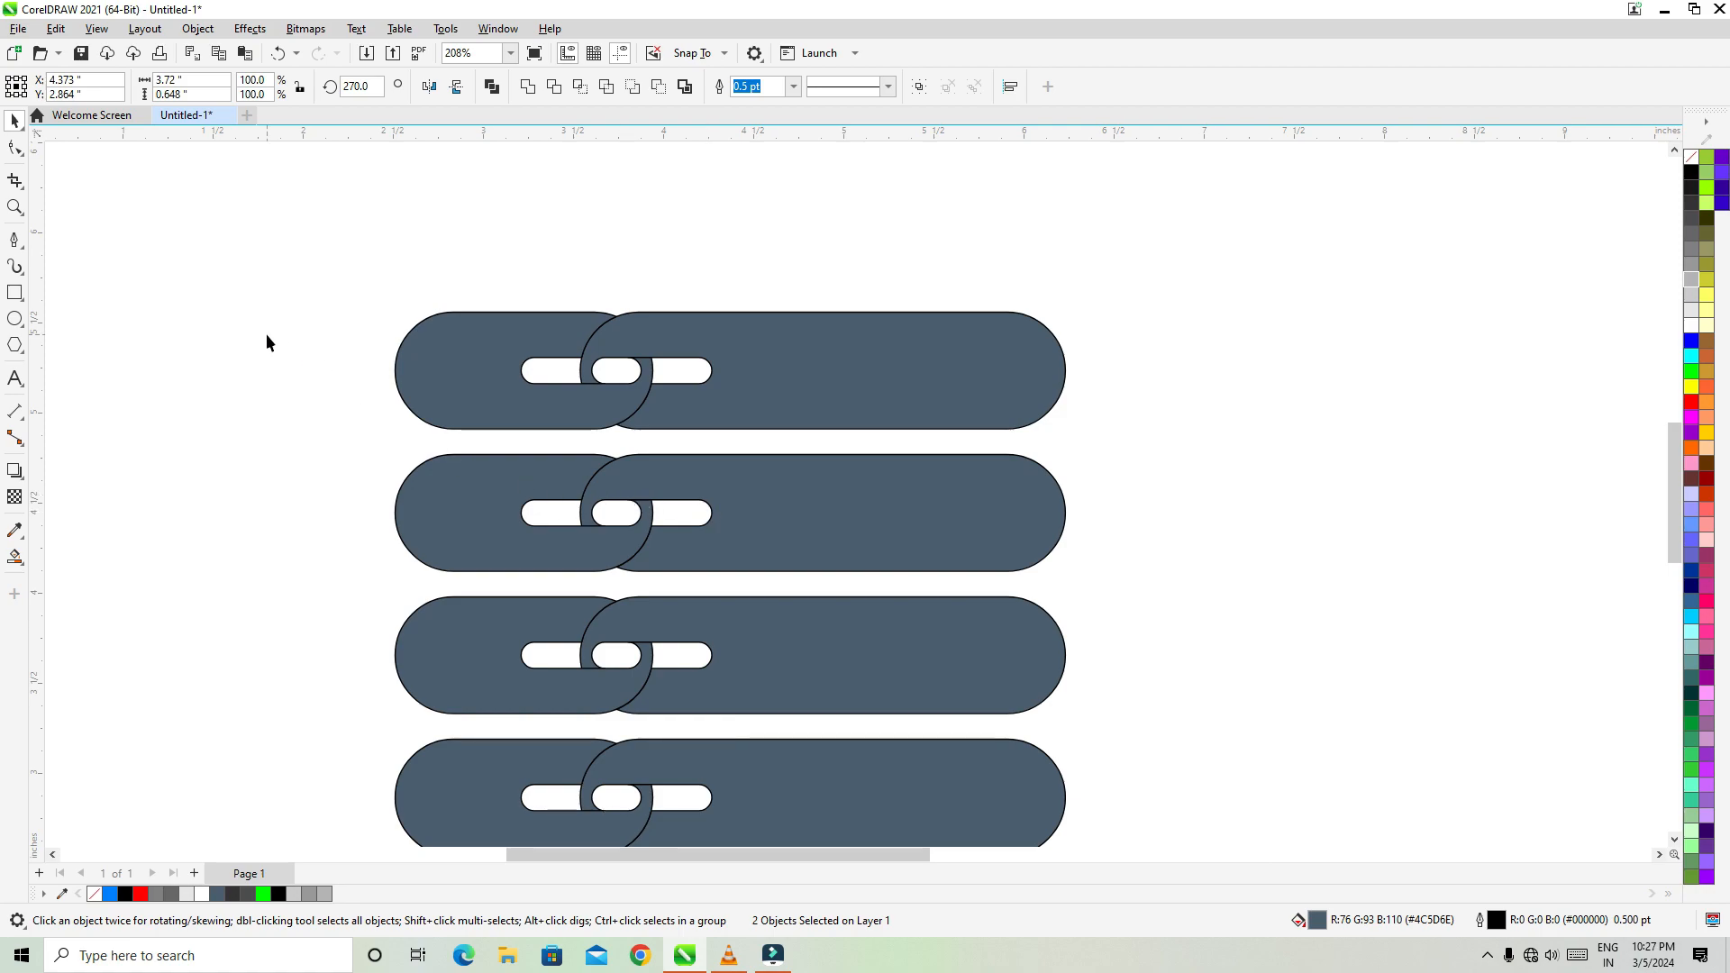
left_click(267, 333)
- Fill the long right-hand link of all four bars with light gray
scroll(174, 374, "up", 1)
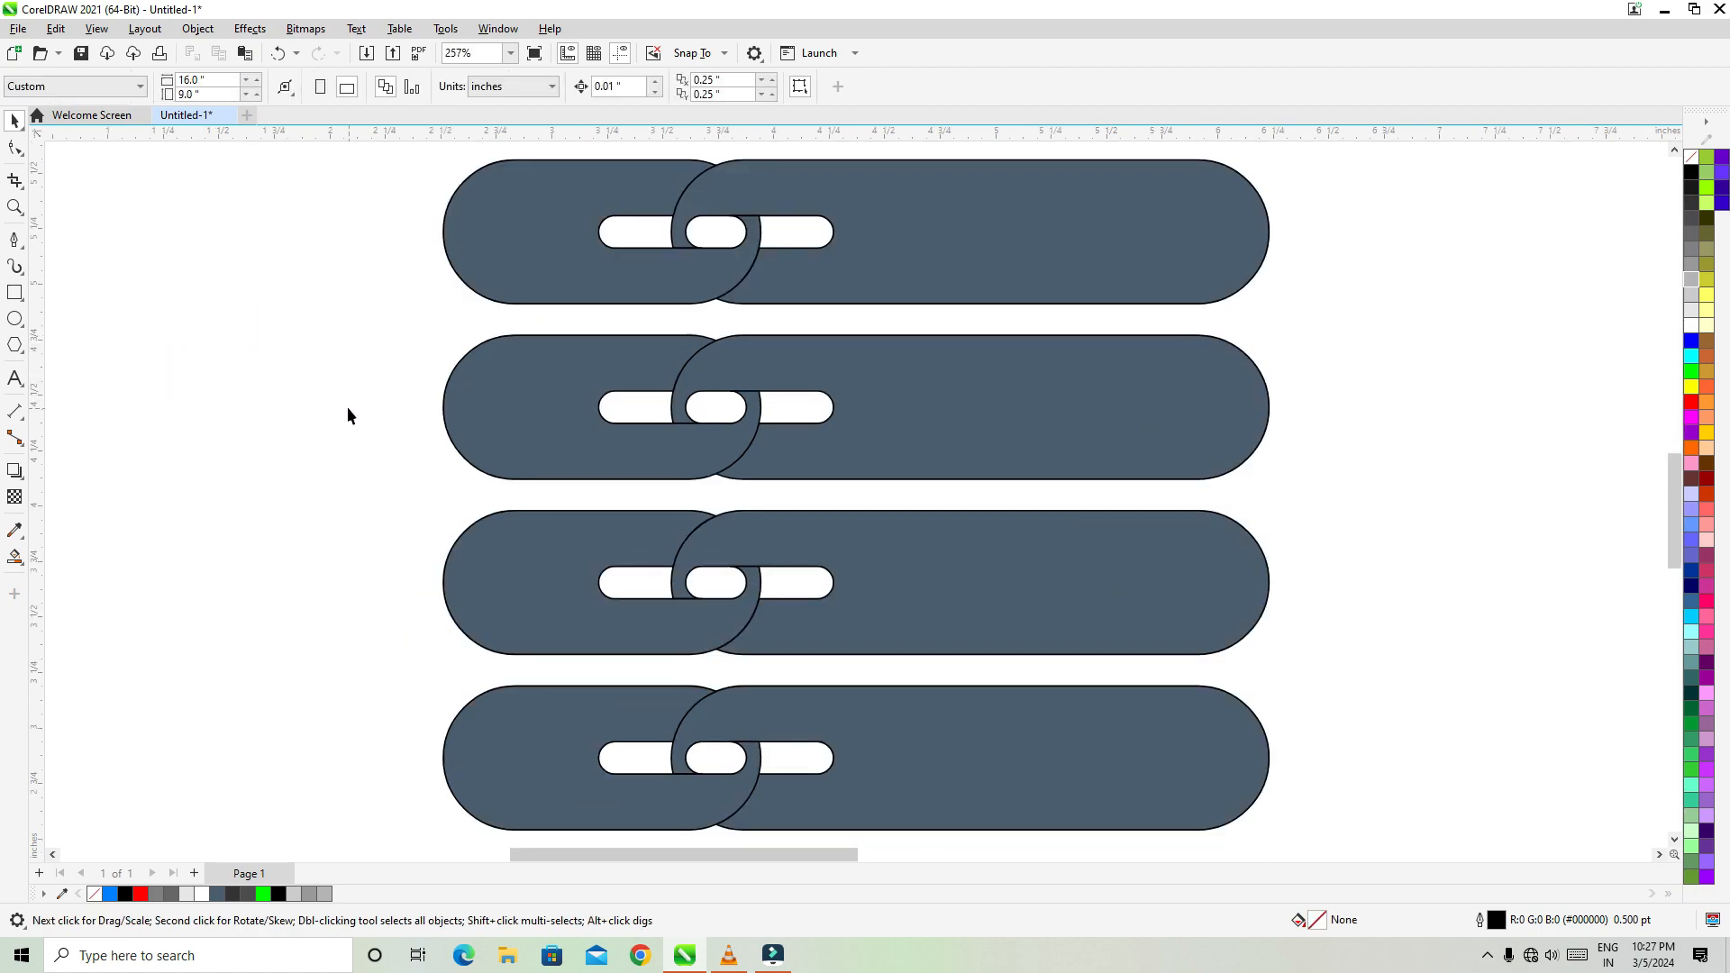
left_click(535, 405)
left_click(879, 241)
left_click(976, 446, "shift")
left_click(1006, 598, "shift")
left_click(1003, 739, "shift")
left_click(293, 895)
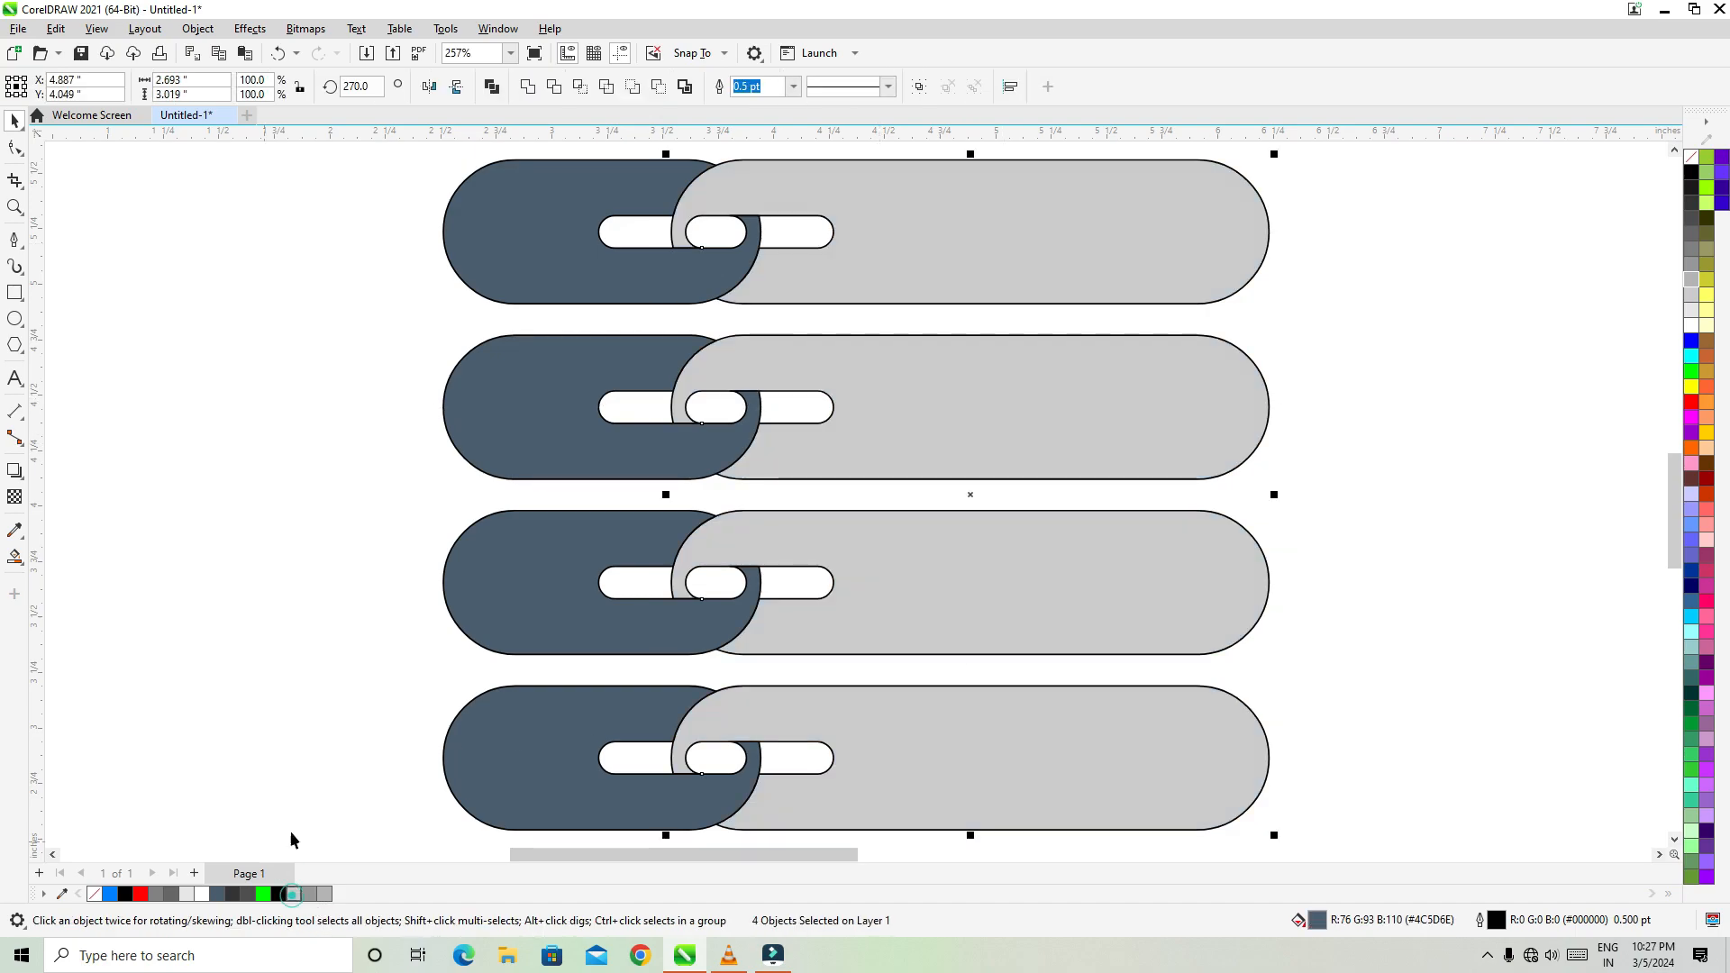
- Apply a horizontal fountain fill to the top bar's short link, running from dark green on the left to bright green on the right
left_click(290, 521)
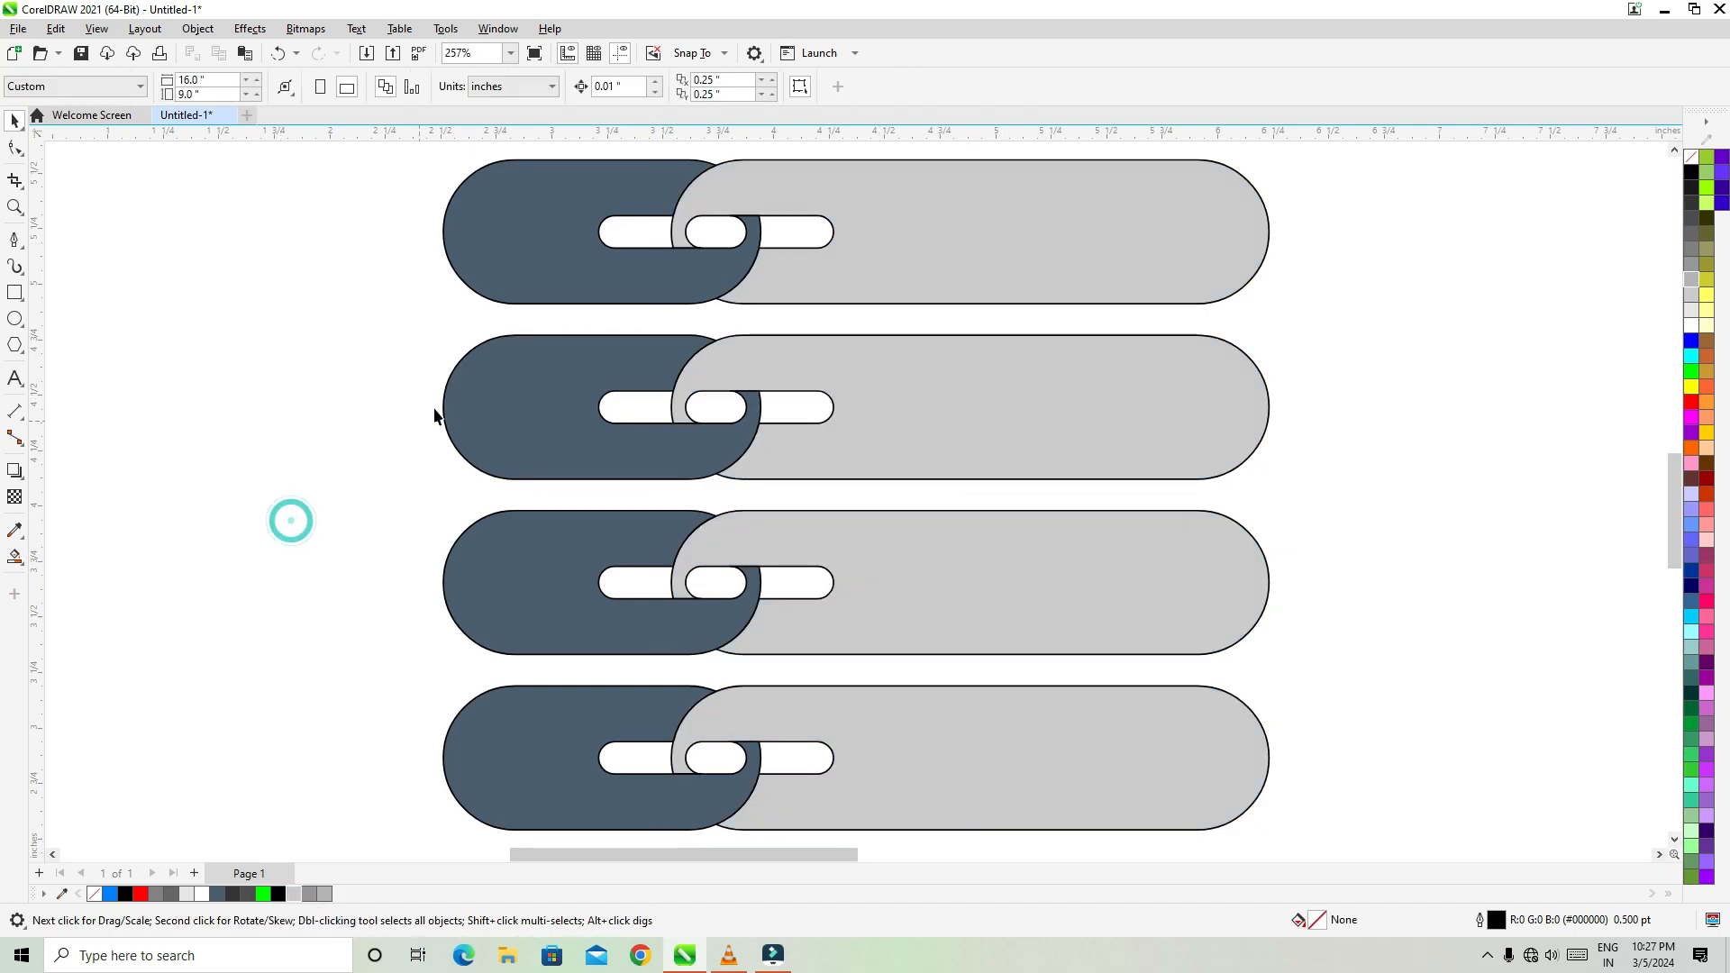
left_click(510, 268)
left_click(14, 556)
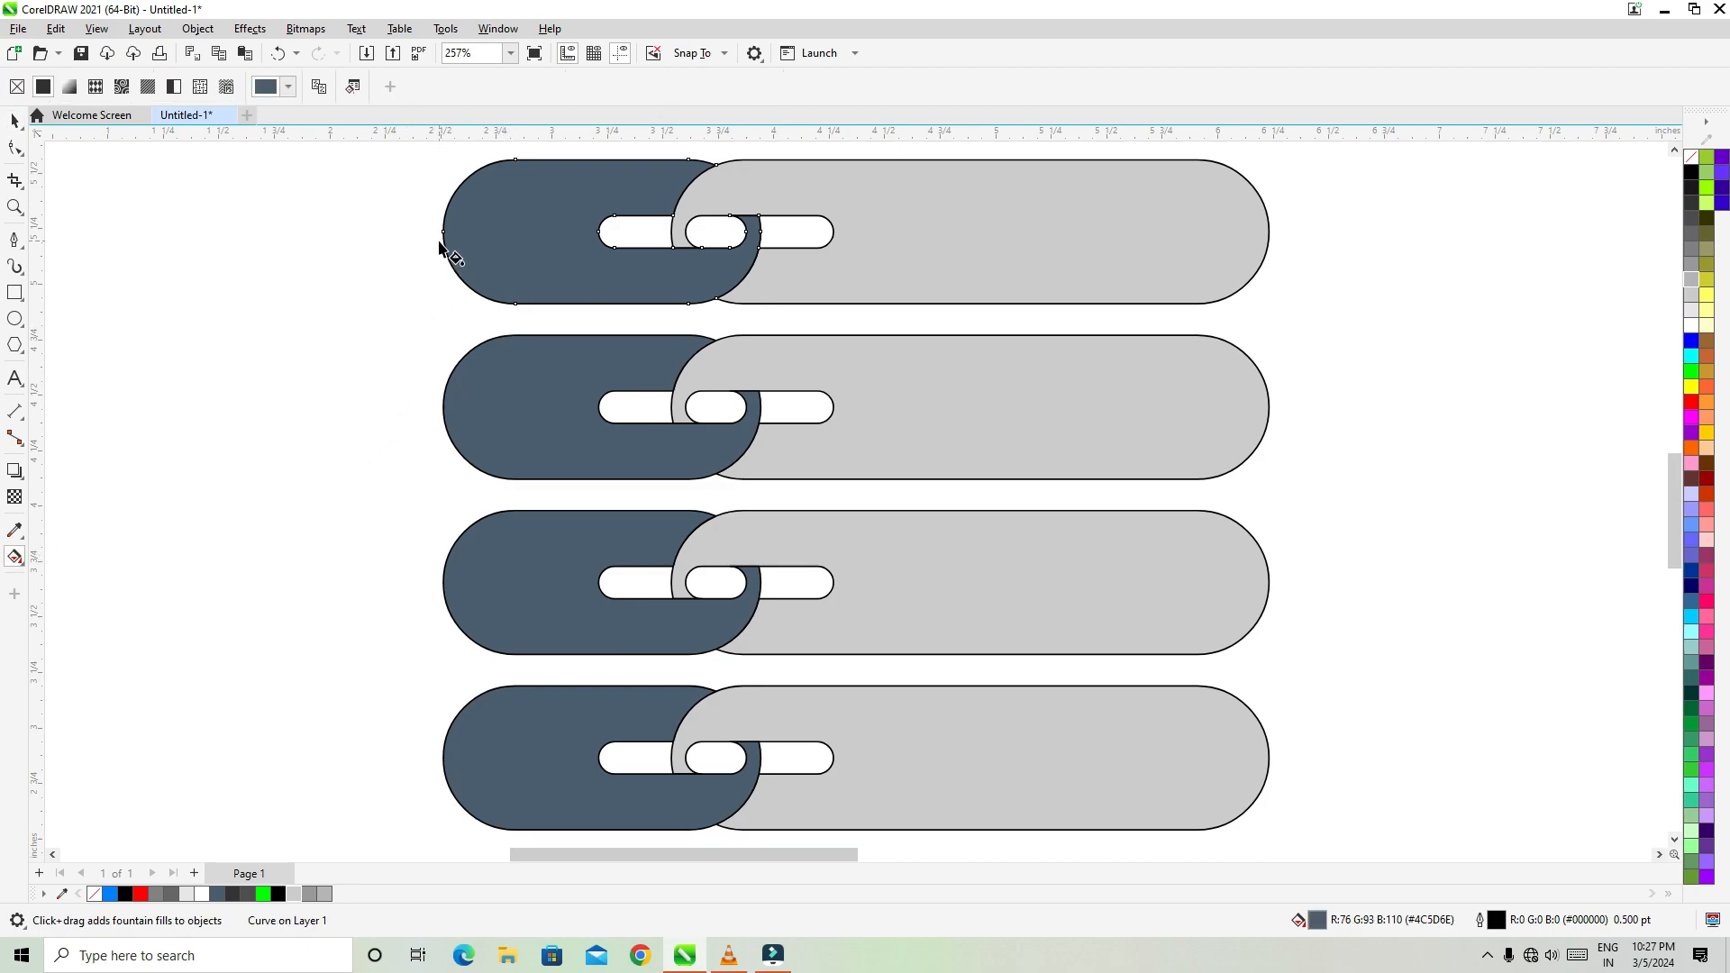
left_click(23, 565)
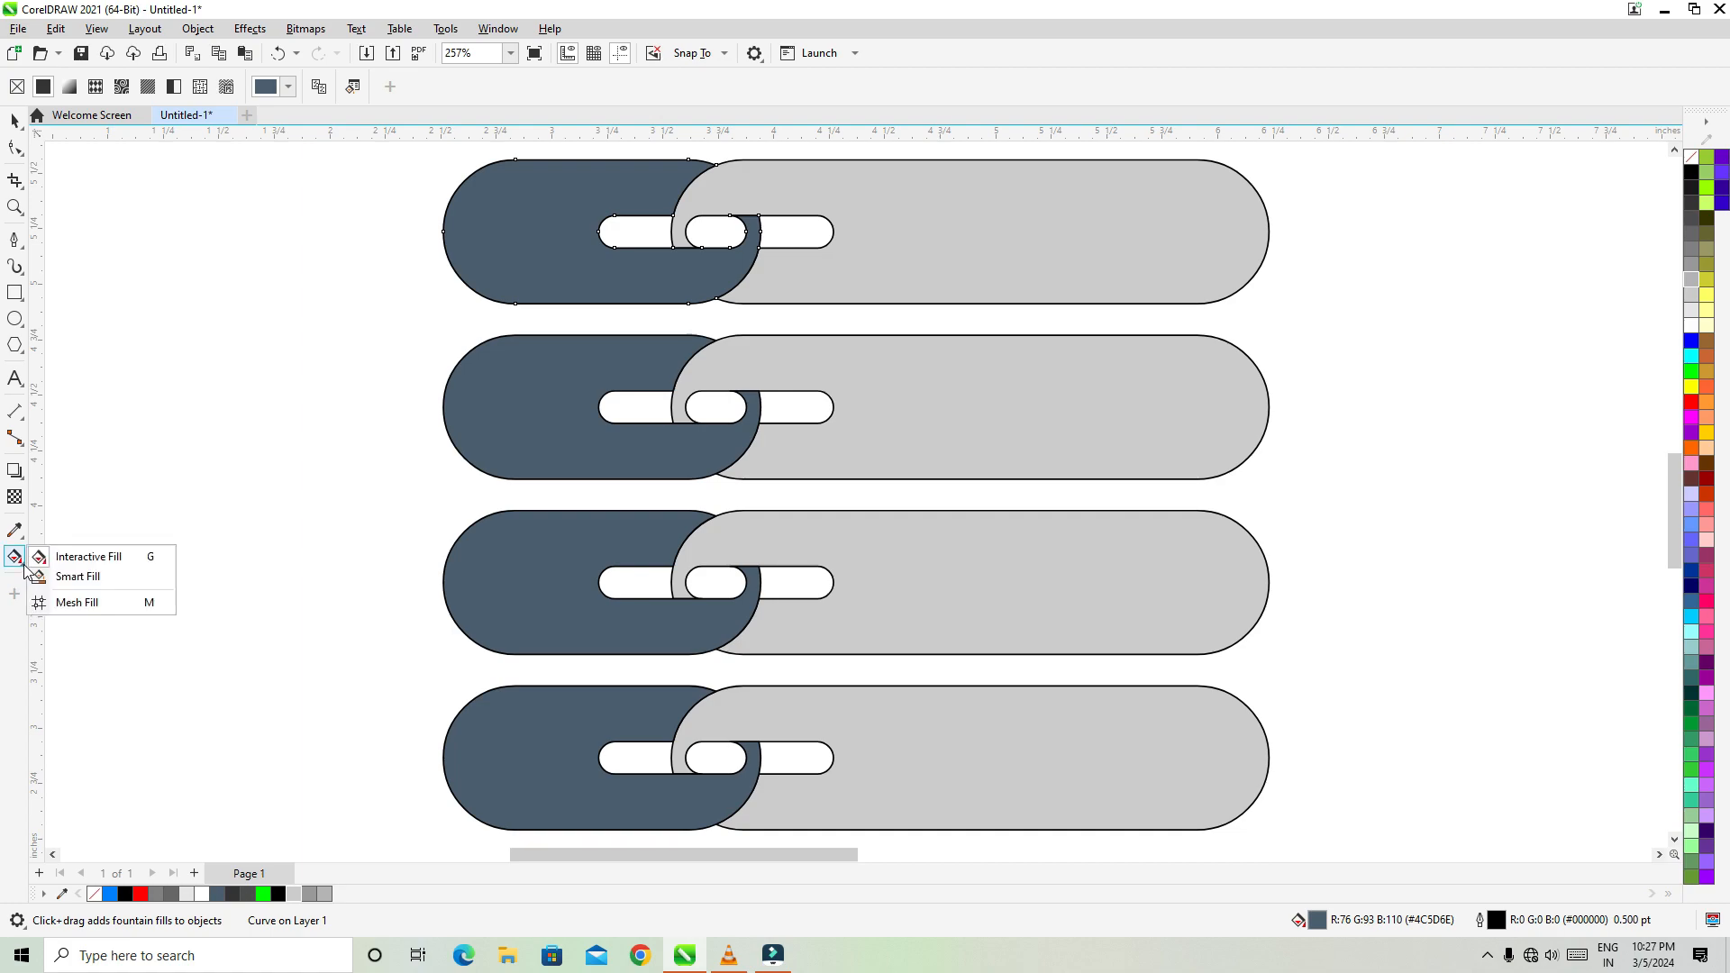
left_click(80, 556)
left_click_drag(443, 232, 759, 225)
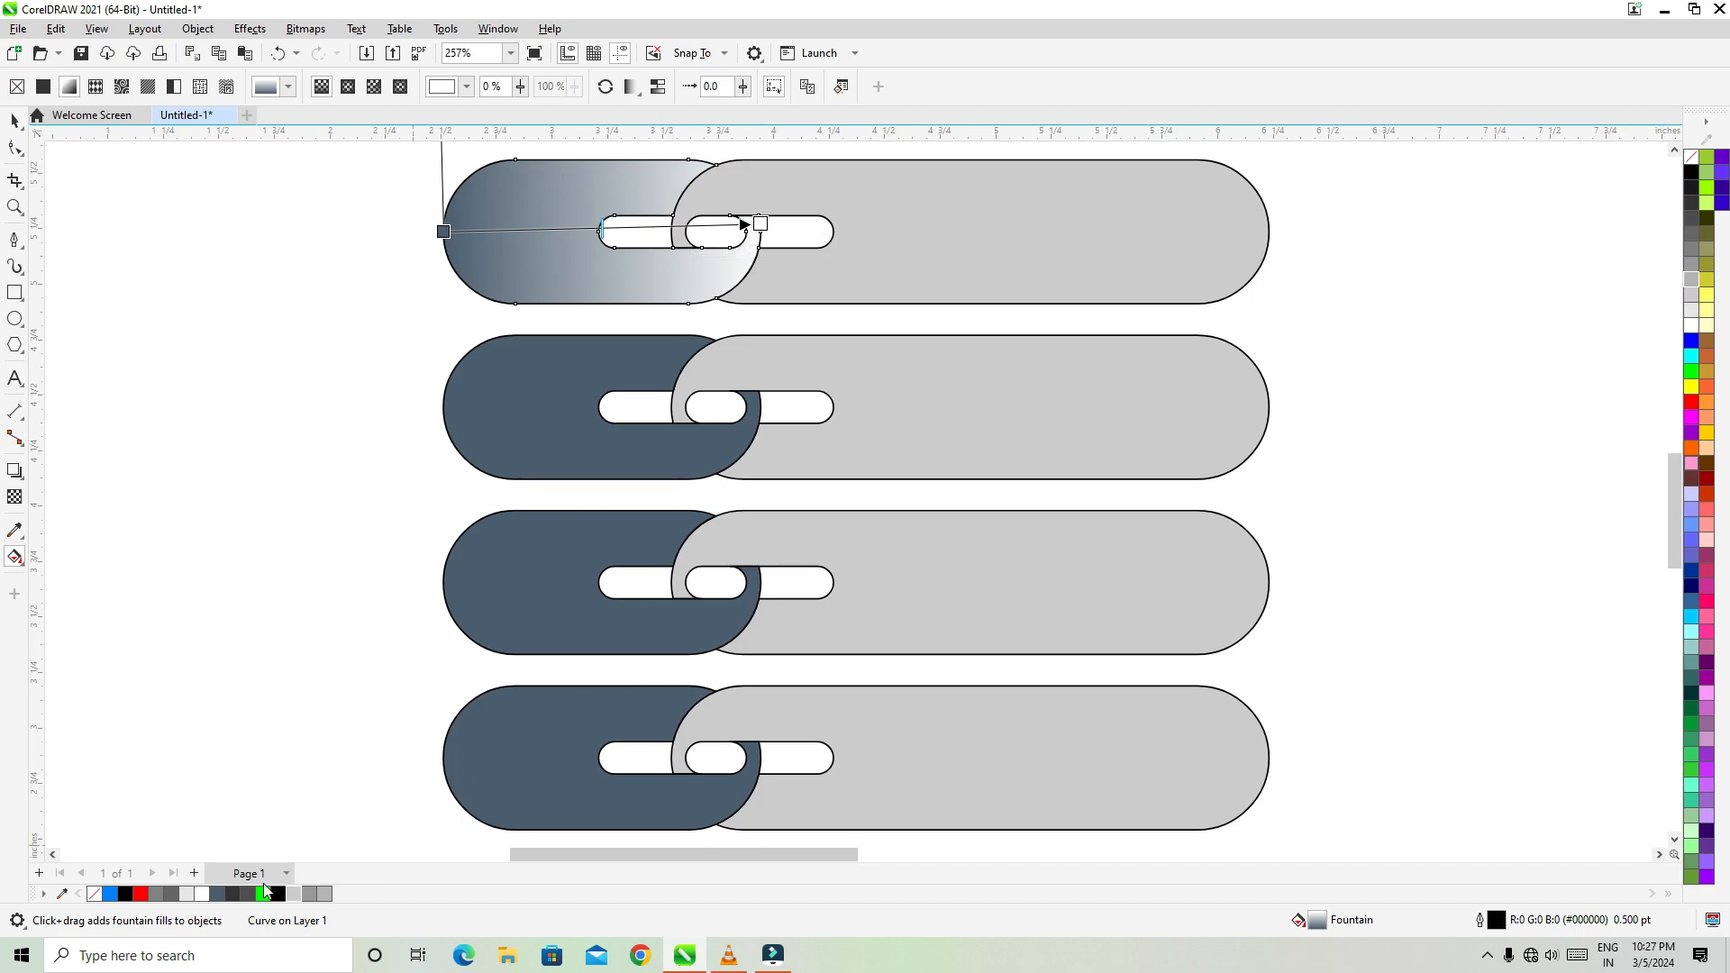
left_click_drag(633, 330, 760, 232)
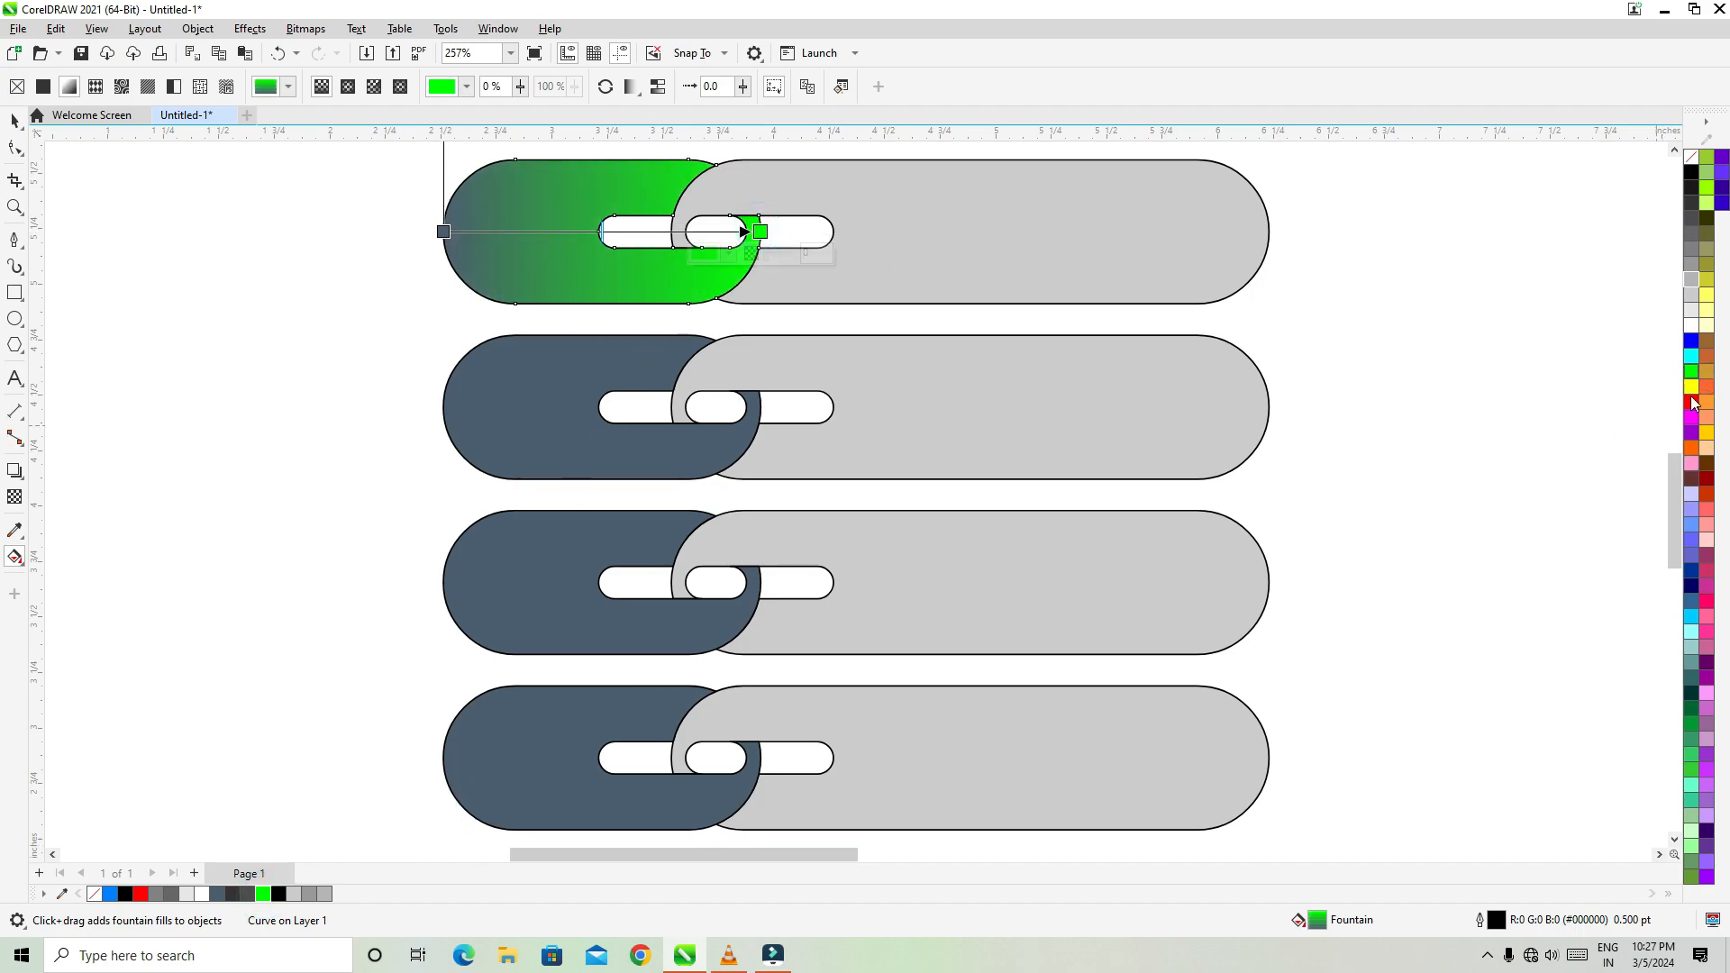
left_click_drag(1687, 711, 444, 232)
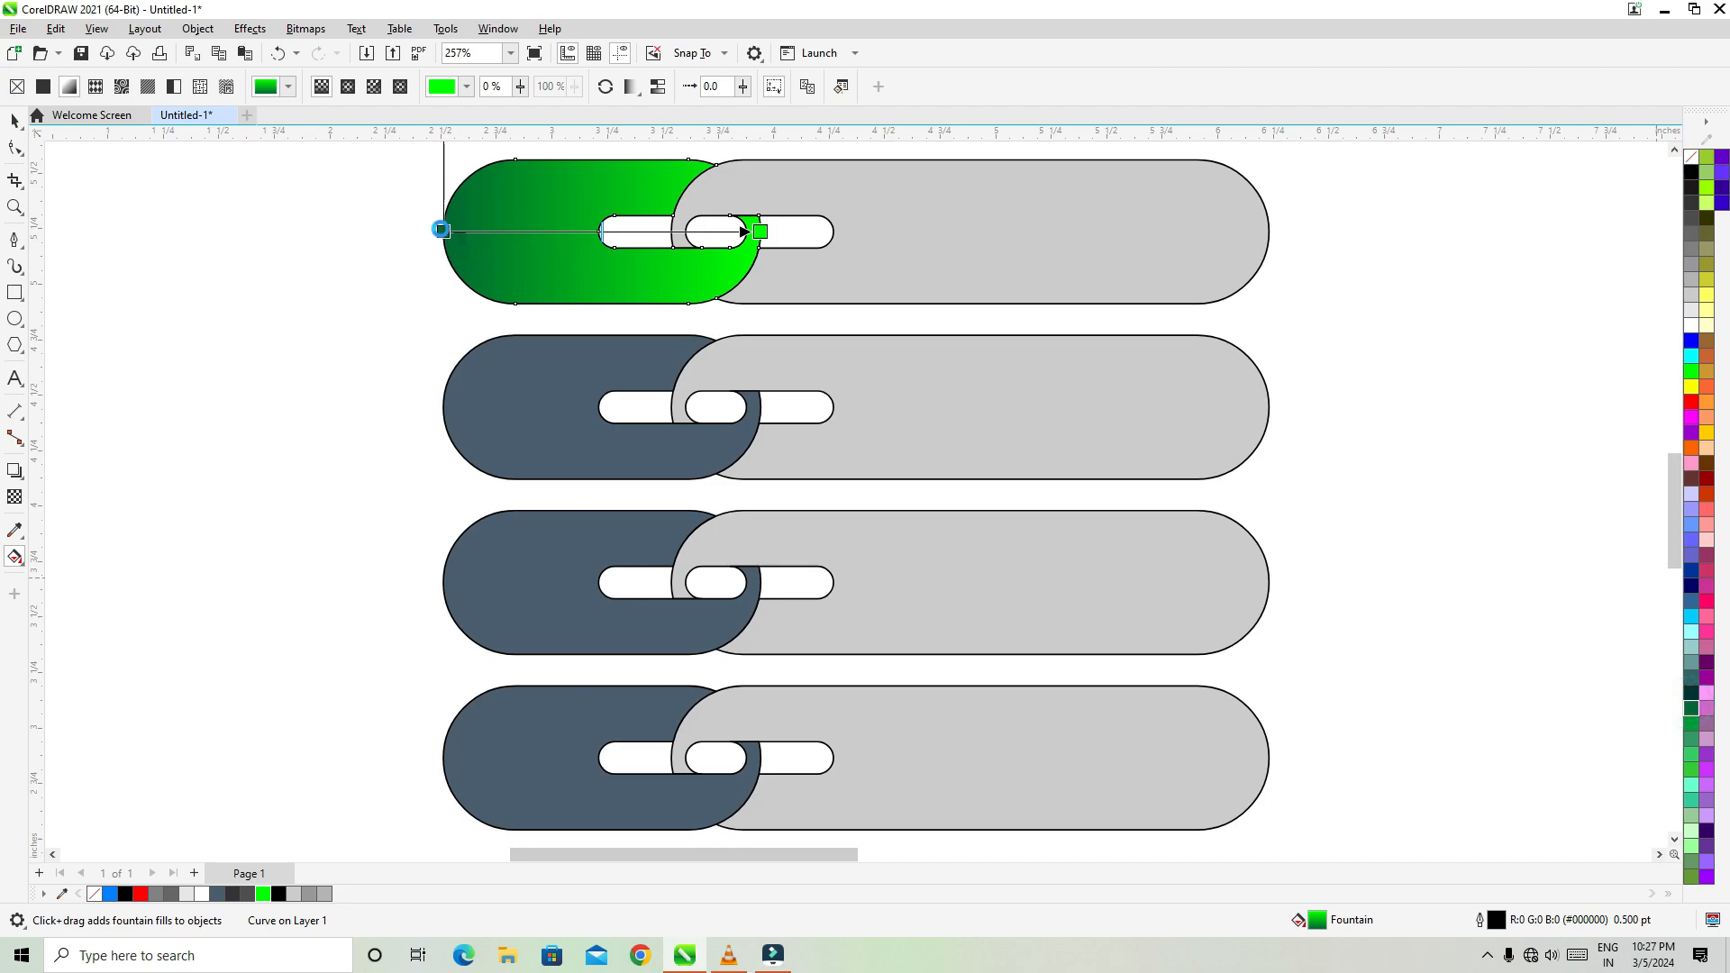
- Apply a horizontal fountain fill from red to yellow to the second bar's short link
left_click(517, 385)
left_click_drag(447, 409, 759, 408)
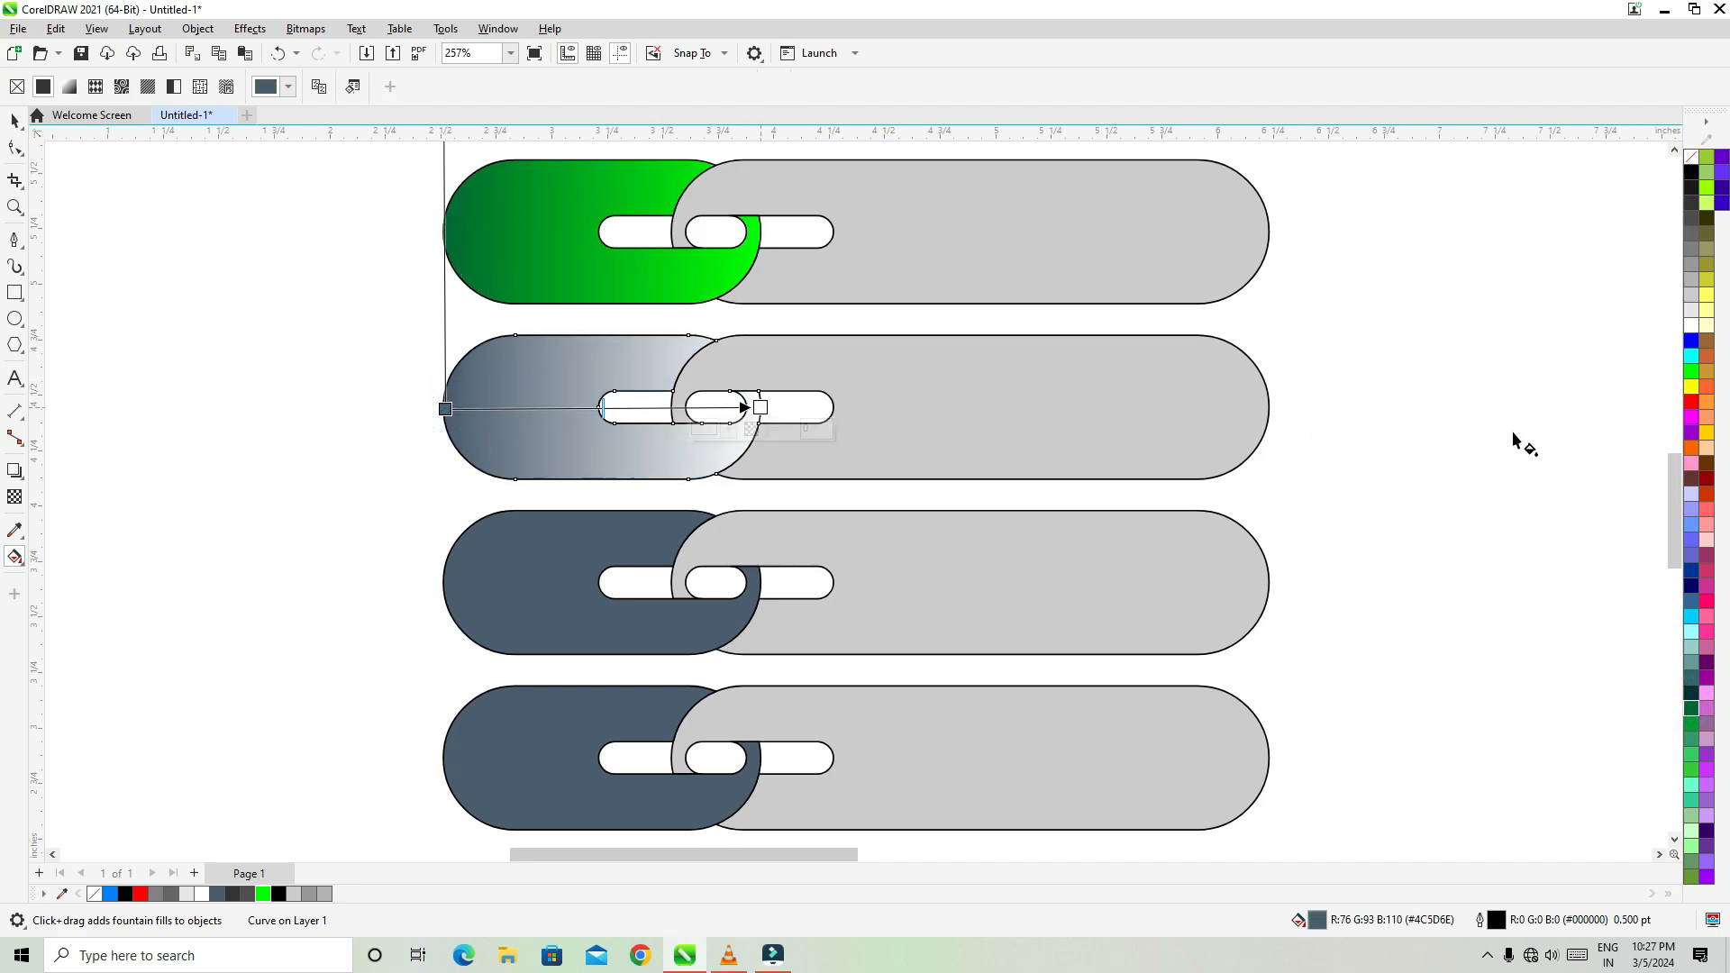
left_click_drag(1691, 410, 446, 410)
left_click_drag(1691, 388, 761, 409)
- Apply a horizontal fountain fill from blue to cyan to the third bar's short link
left_click(571, 579)
left_click_drag(443, 582, 762, 586)
left_click_drag(1691, 341, 446, 584)
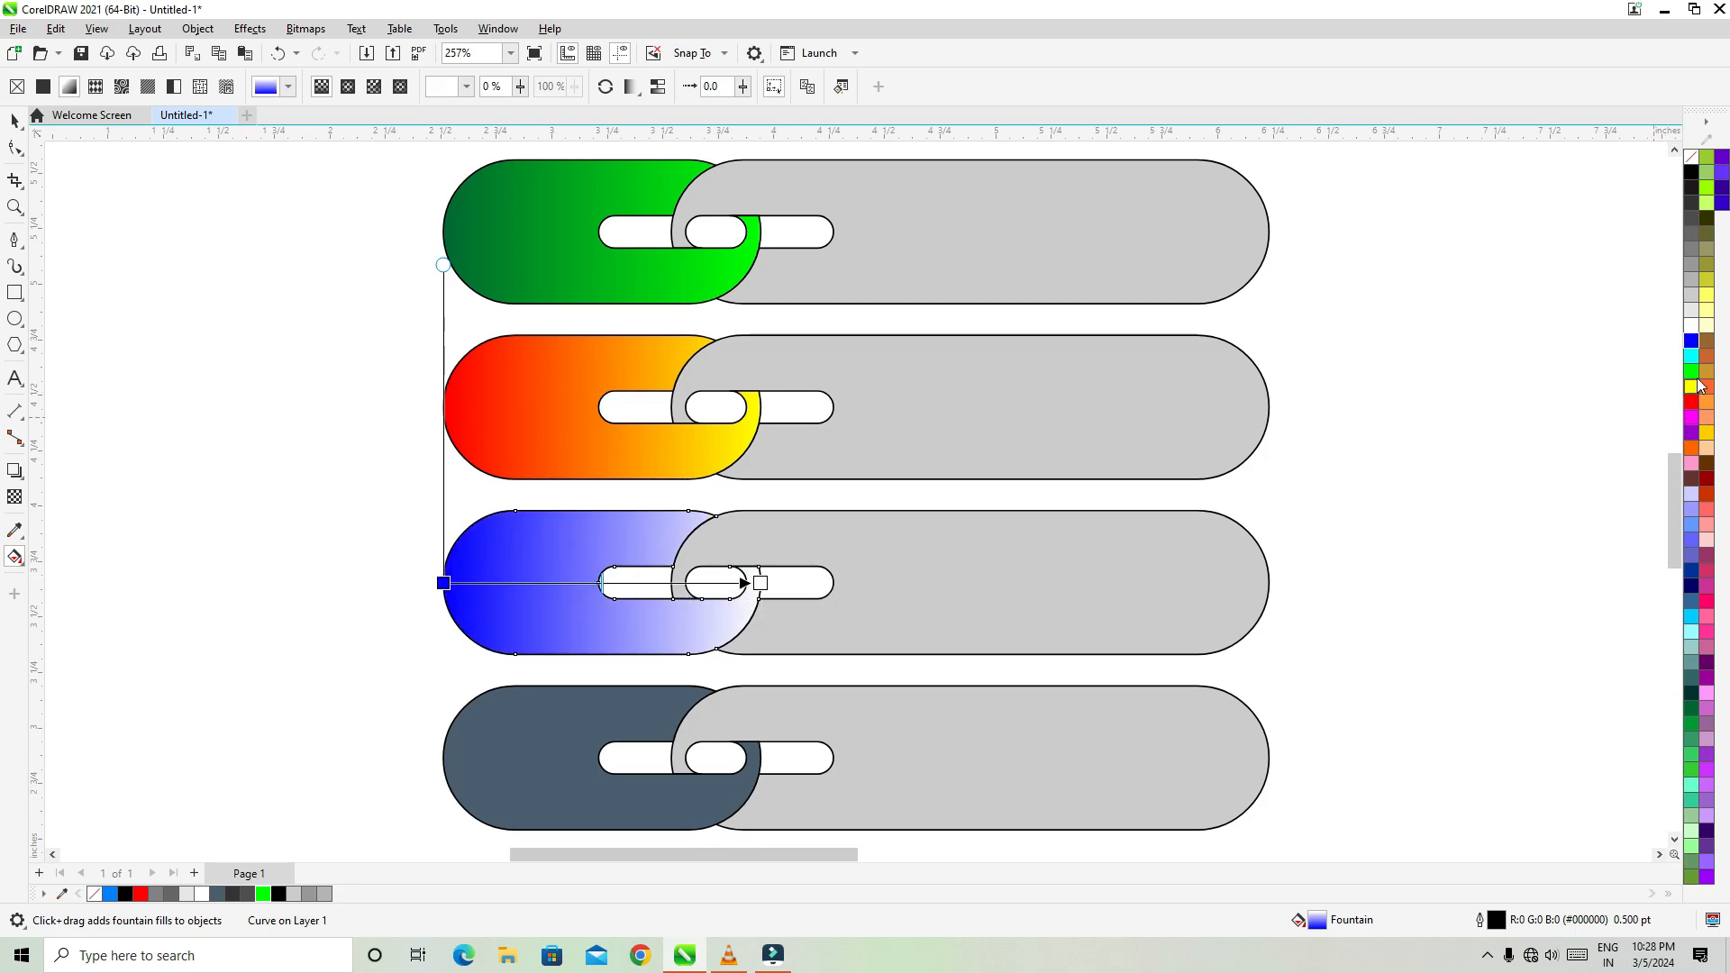
left_click_drag(1695, 363, 761, 583)
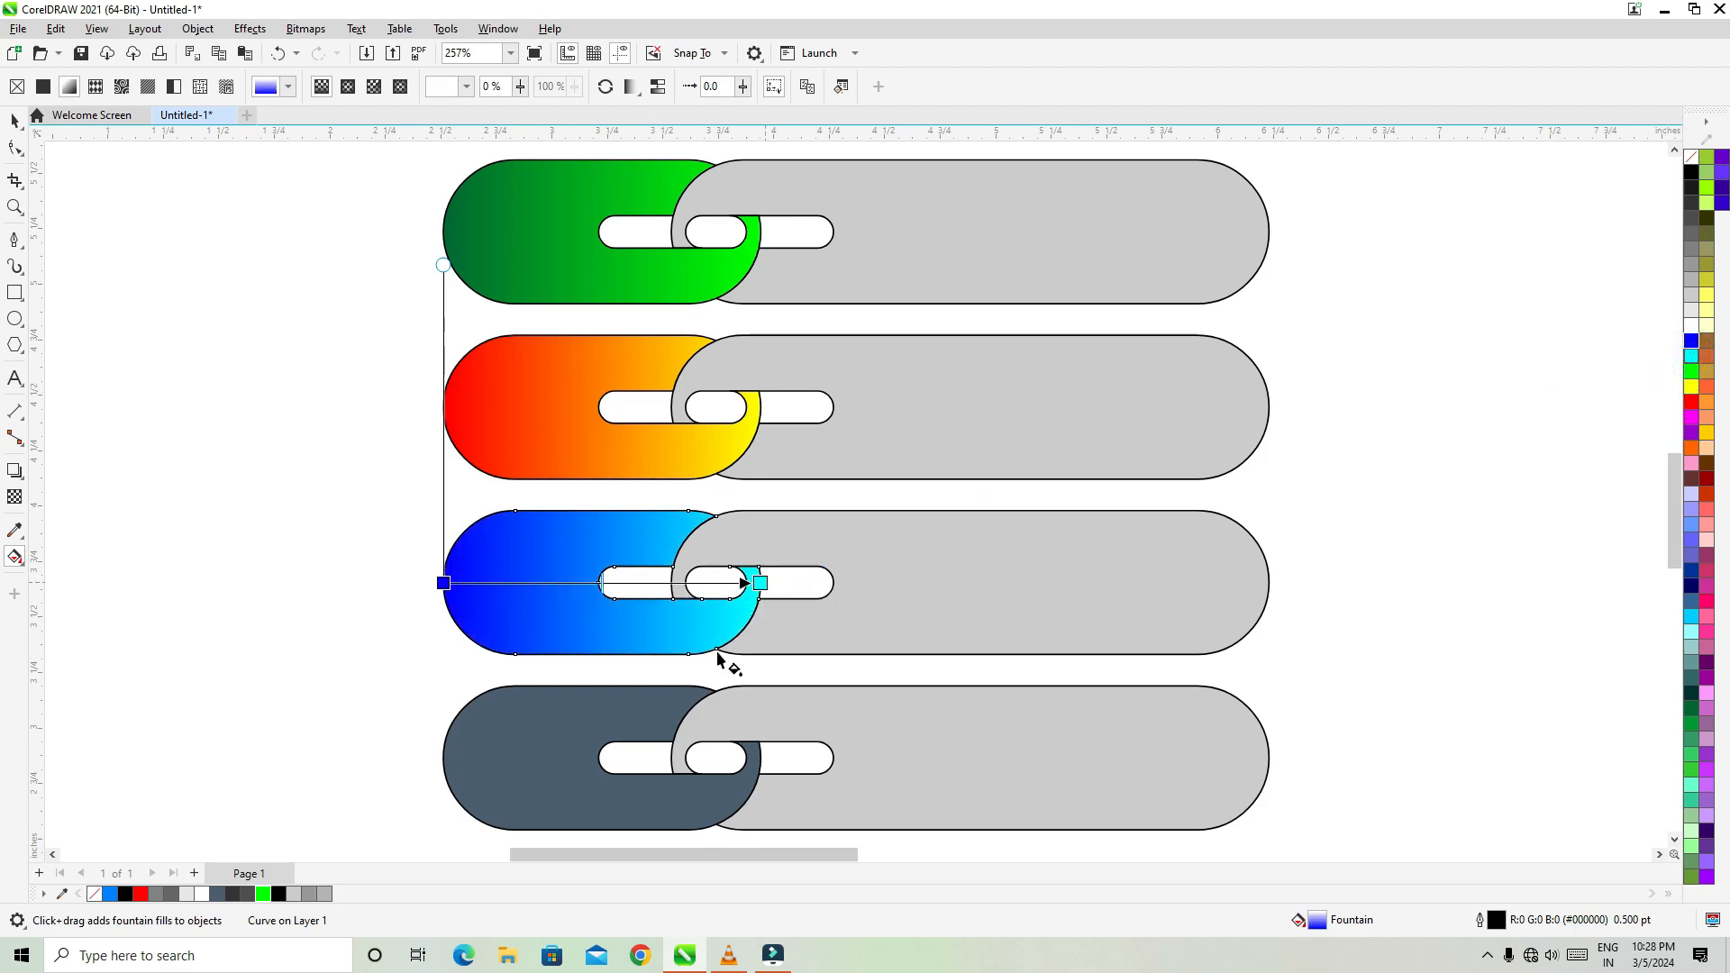
- Apply a horizontal fountain fill from purple to magenta to the bottom bar's short link
left_click(500, 764)
left_click_drag(443, 764, 759, 758)
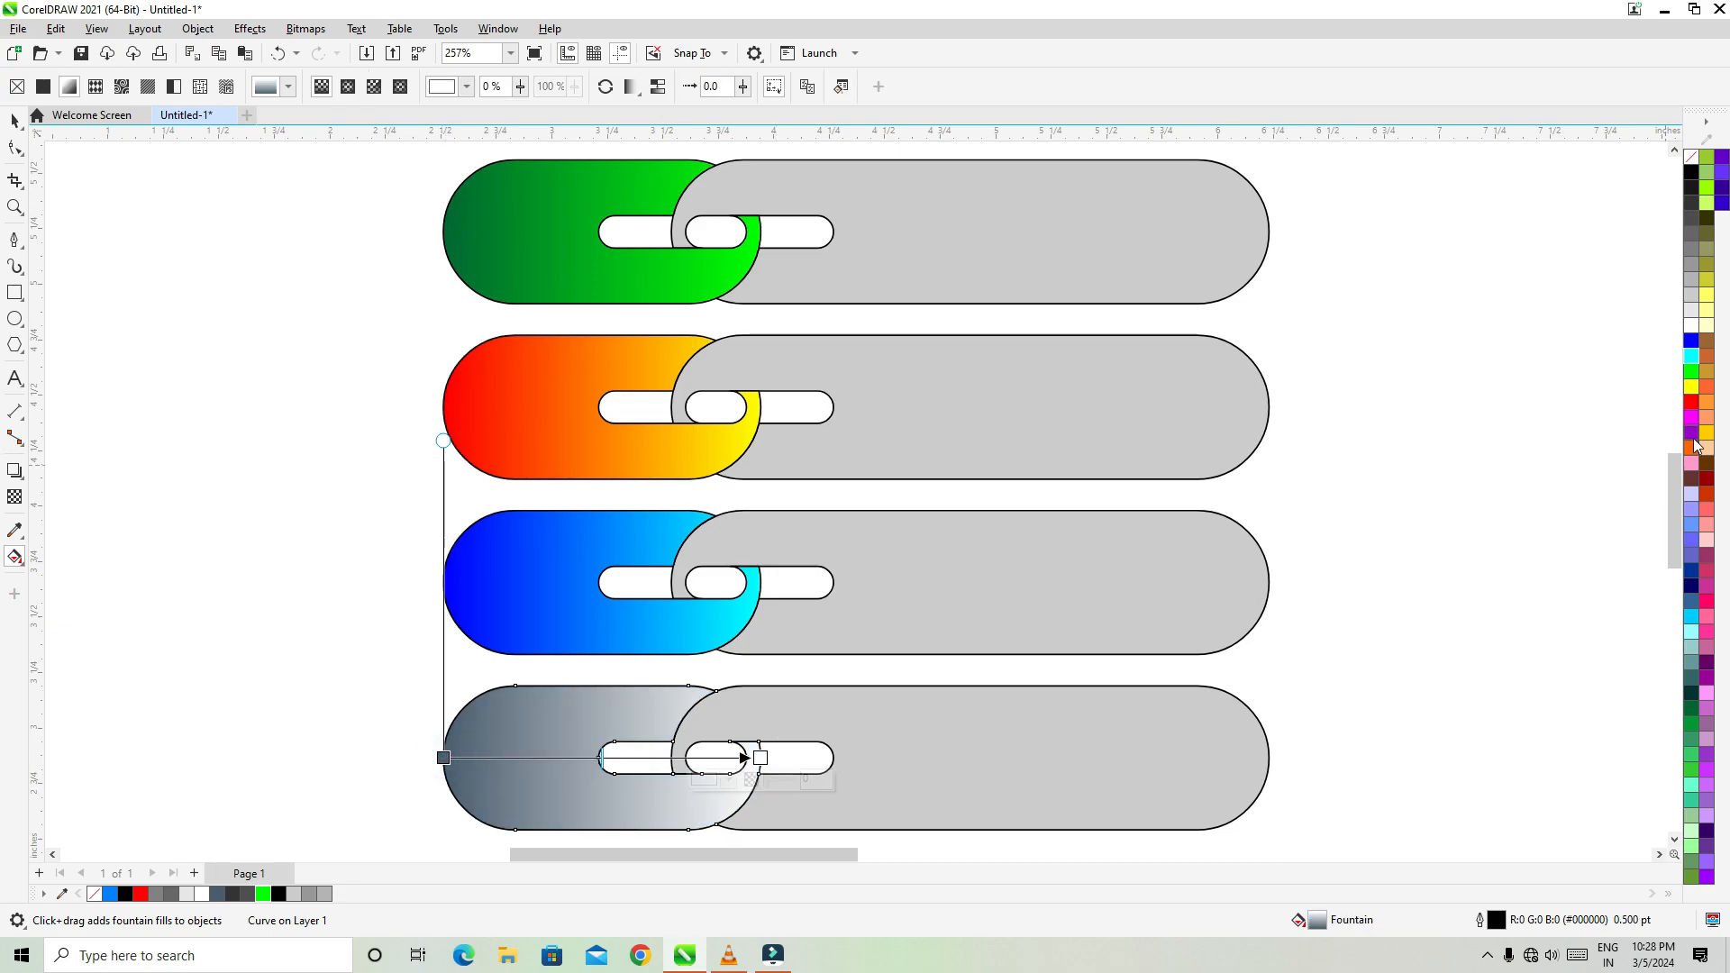
left_click_drag(1478, 485, 552, 772)
left_click_drag(444, 759, 443, 757)
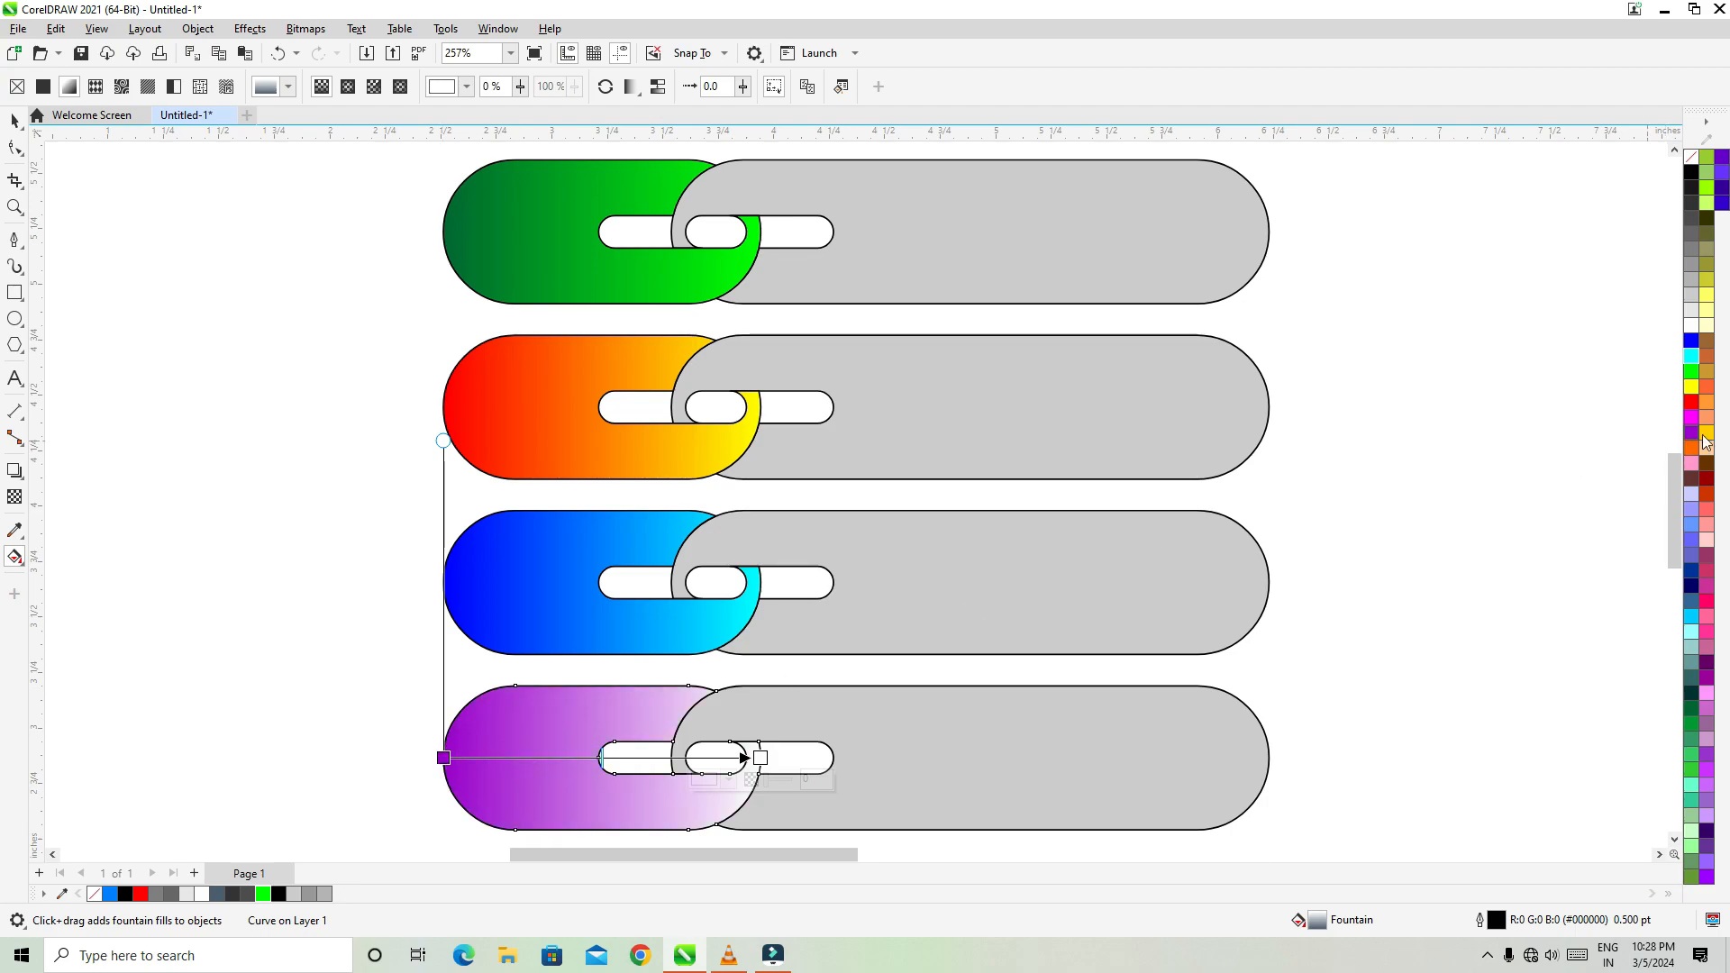
left_click_drag(1689, 424, 762, 758)
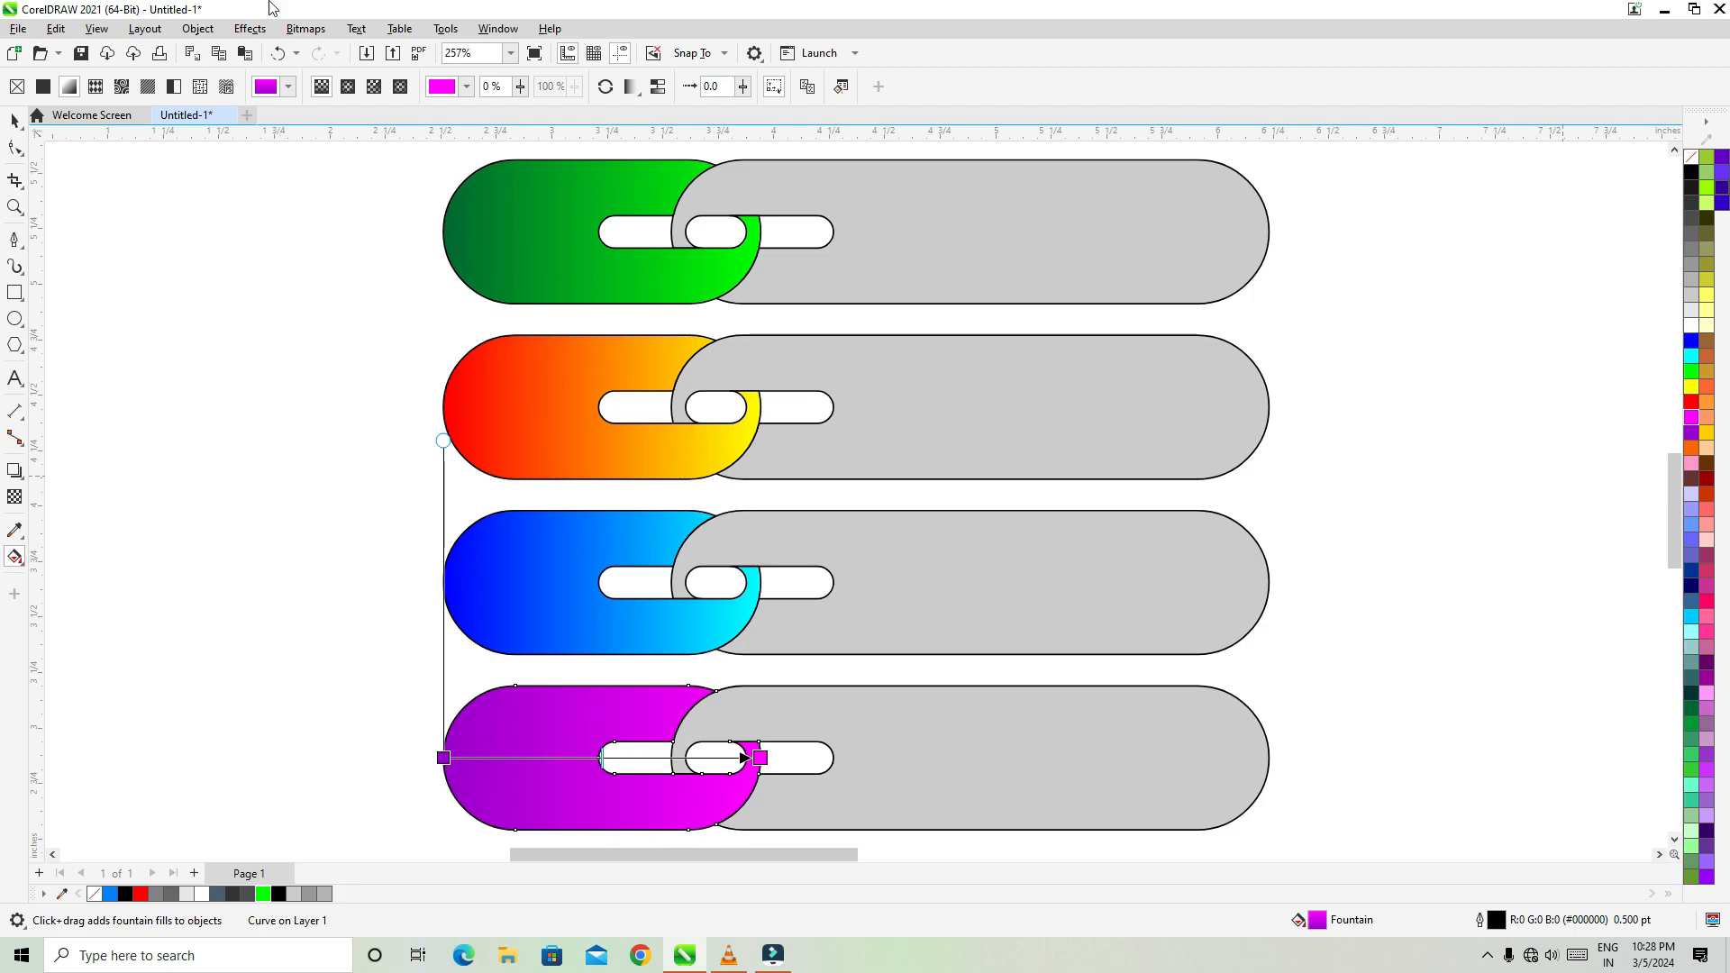
- Select all links of the four bars and remove their outlines
left_click(13, 120)
left_click(104, 239)
key("ctrl+a")
right_click(94, 897)
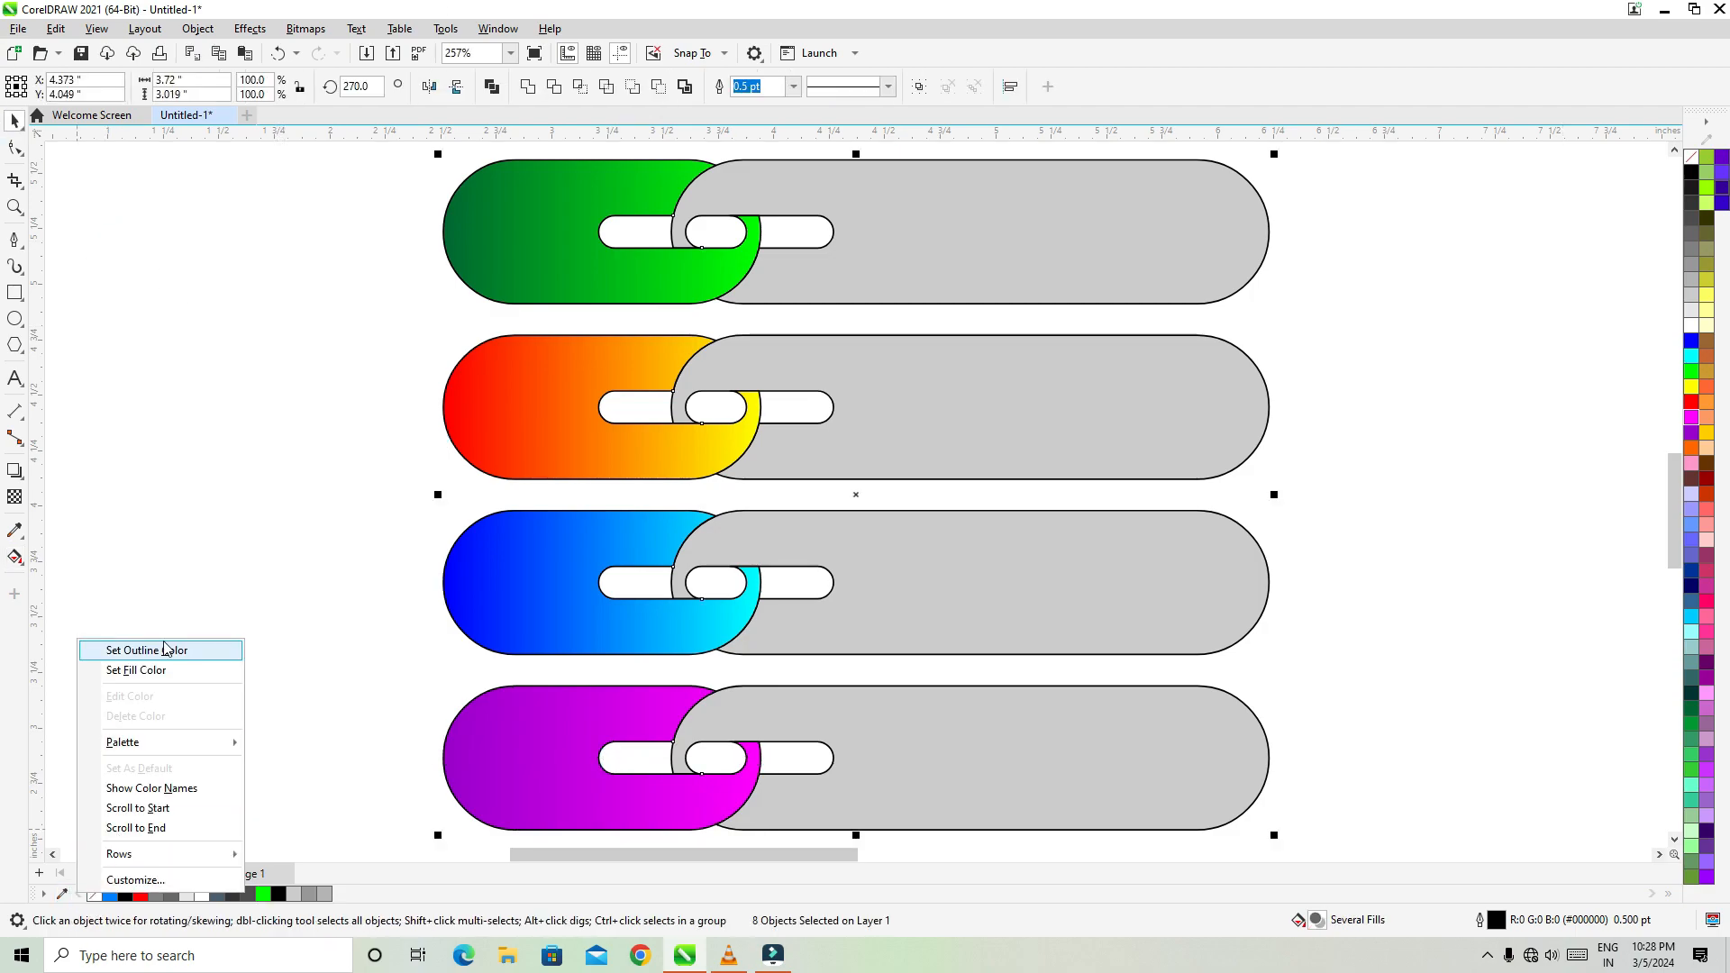
left_click(167, 650)
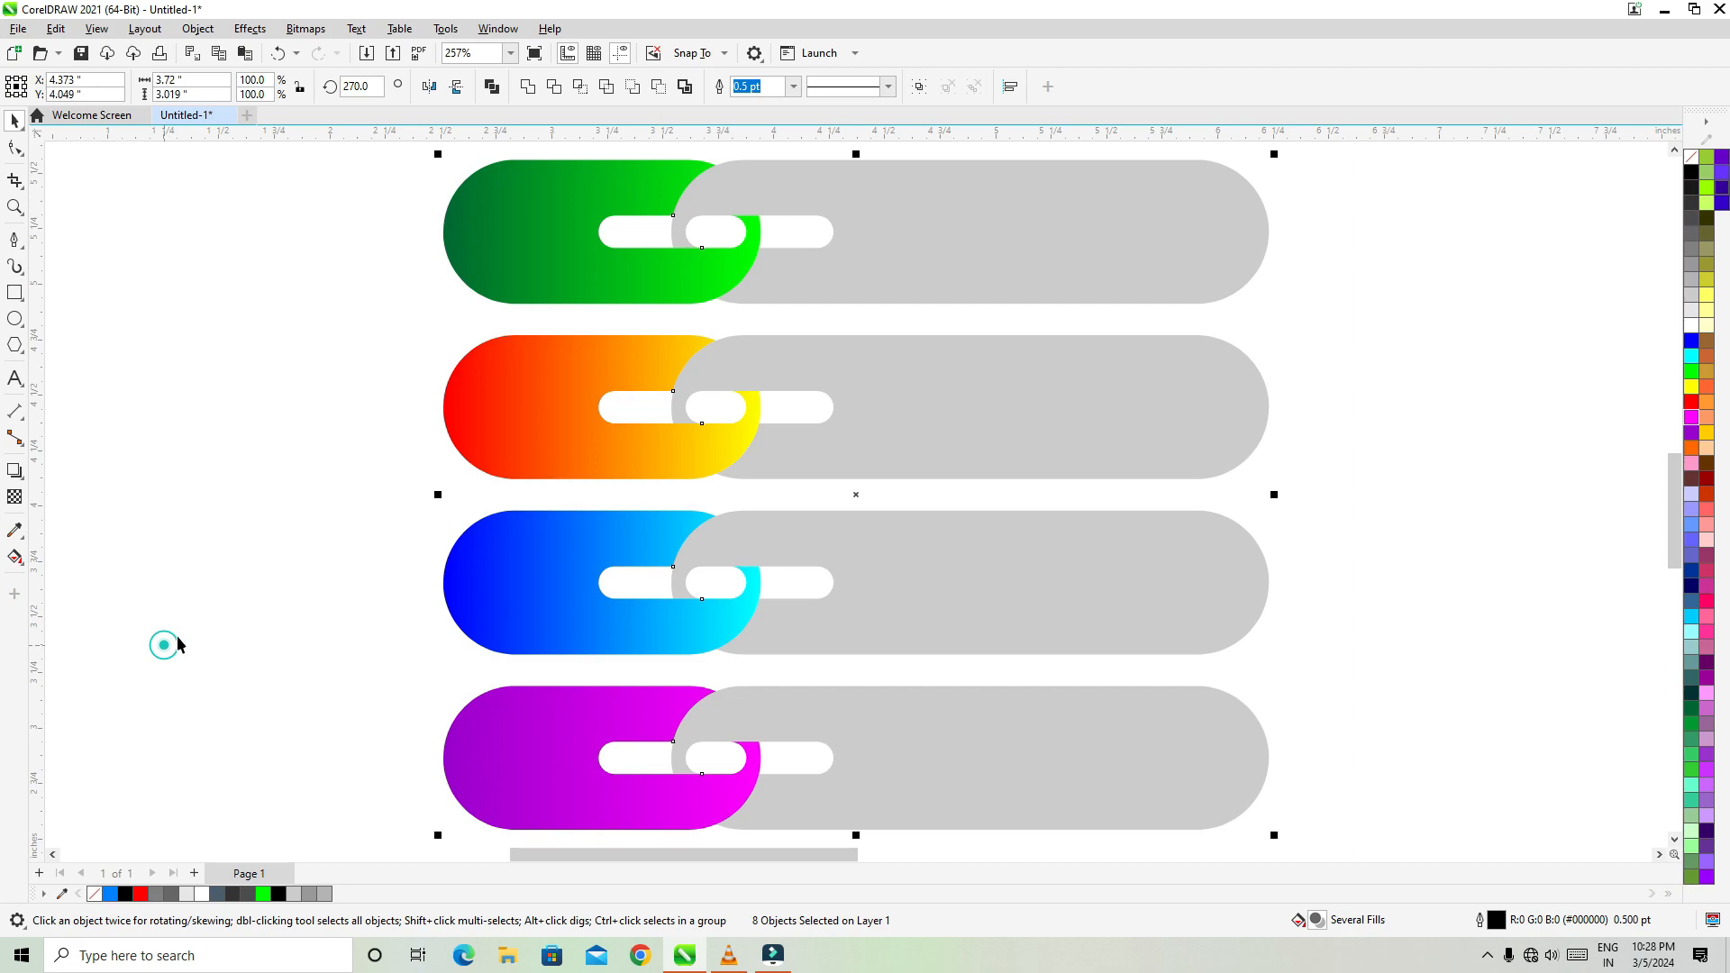
left_click(259, 423)
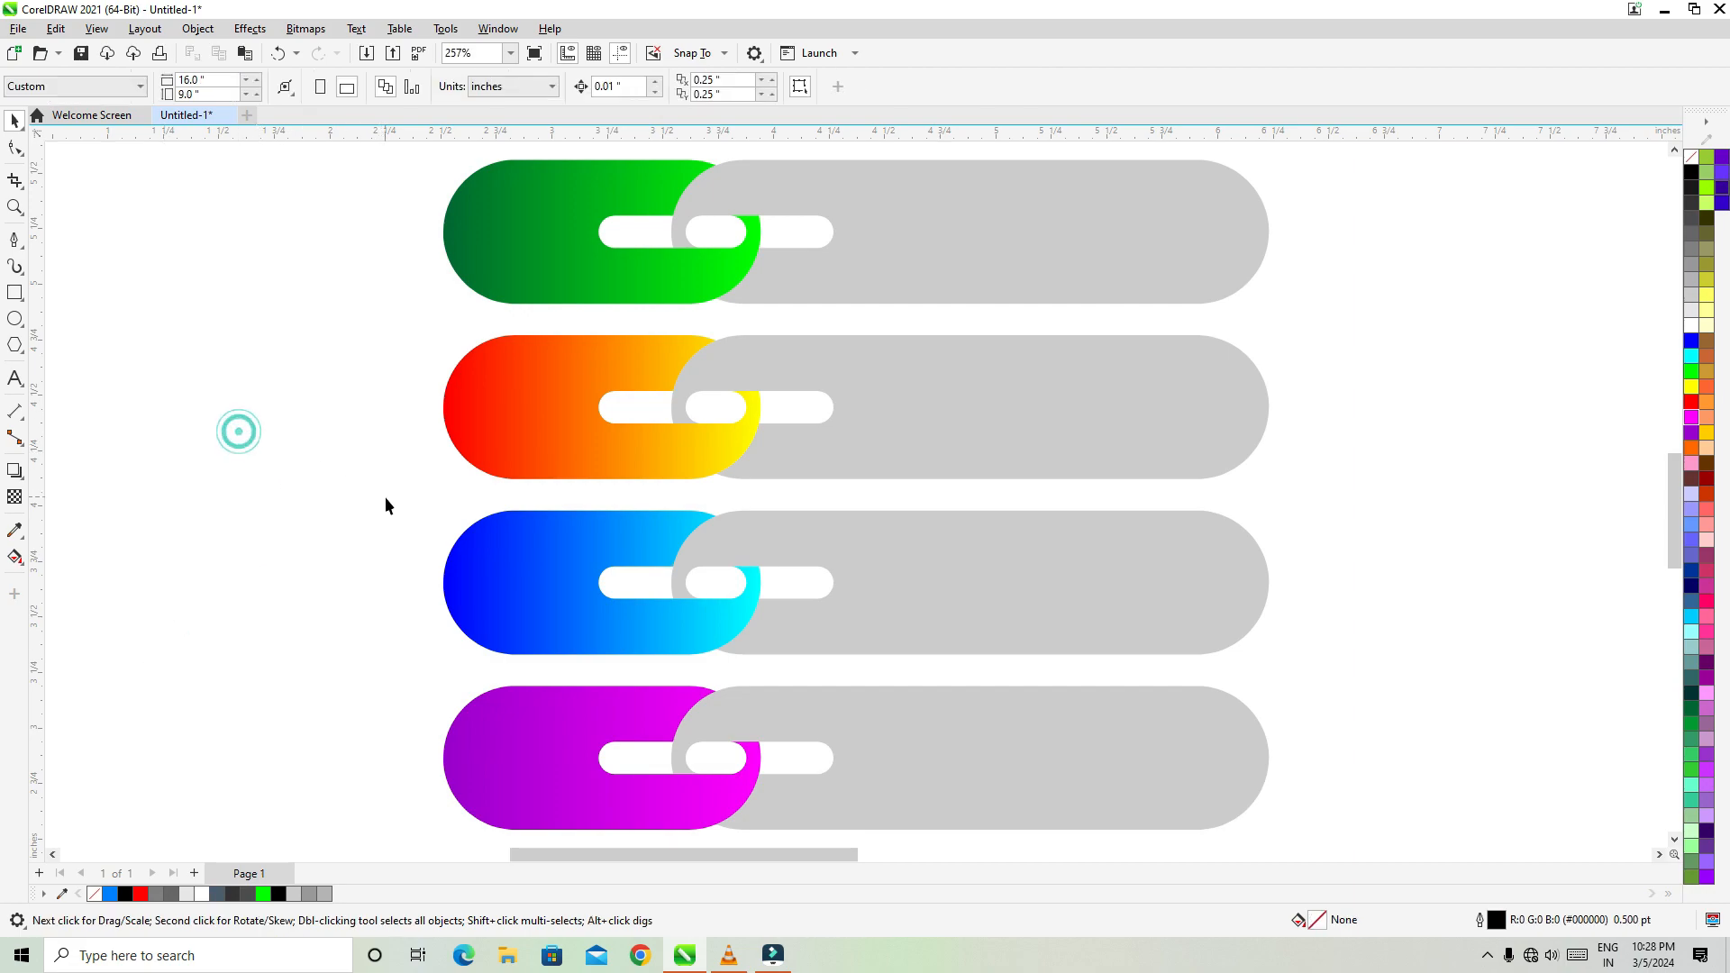
- Group all the links and add a drop shadow stretching from the group's left edge to its right edge
left_click(15, 470)
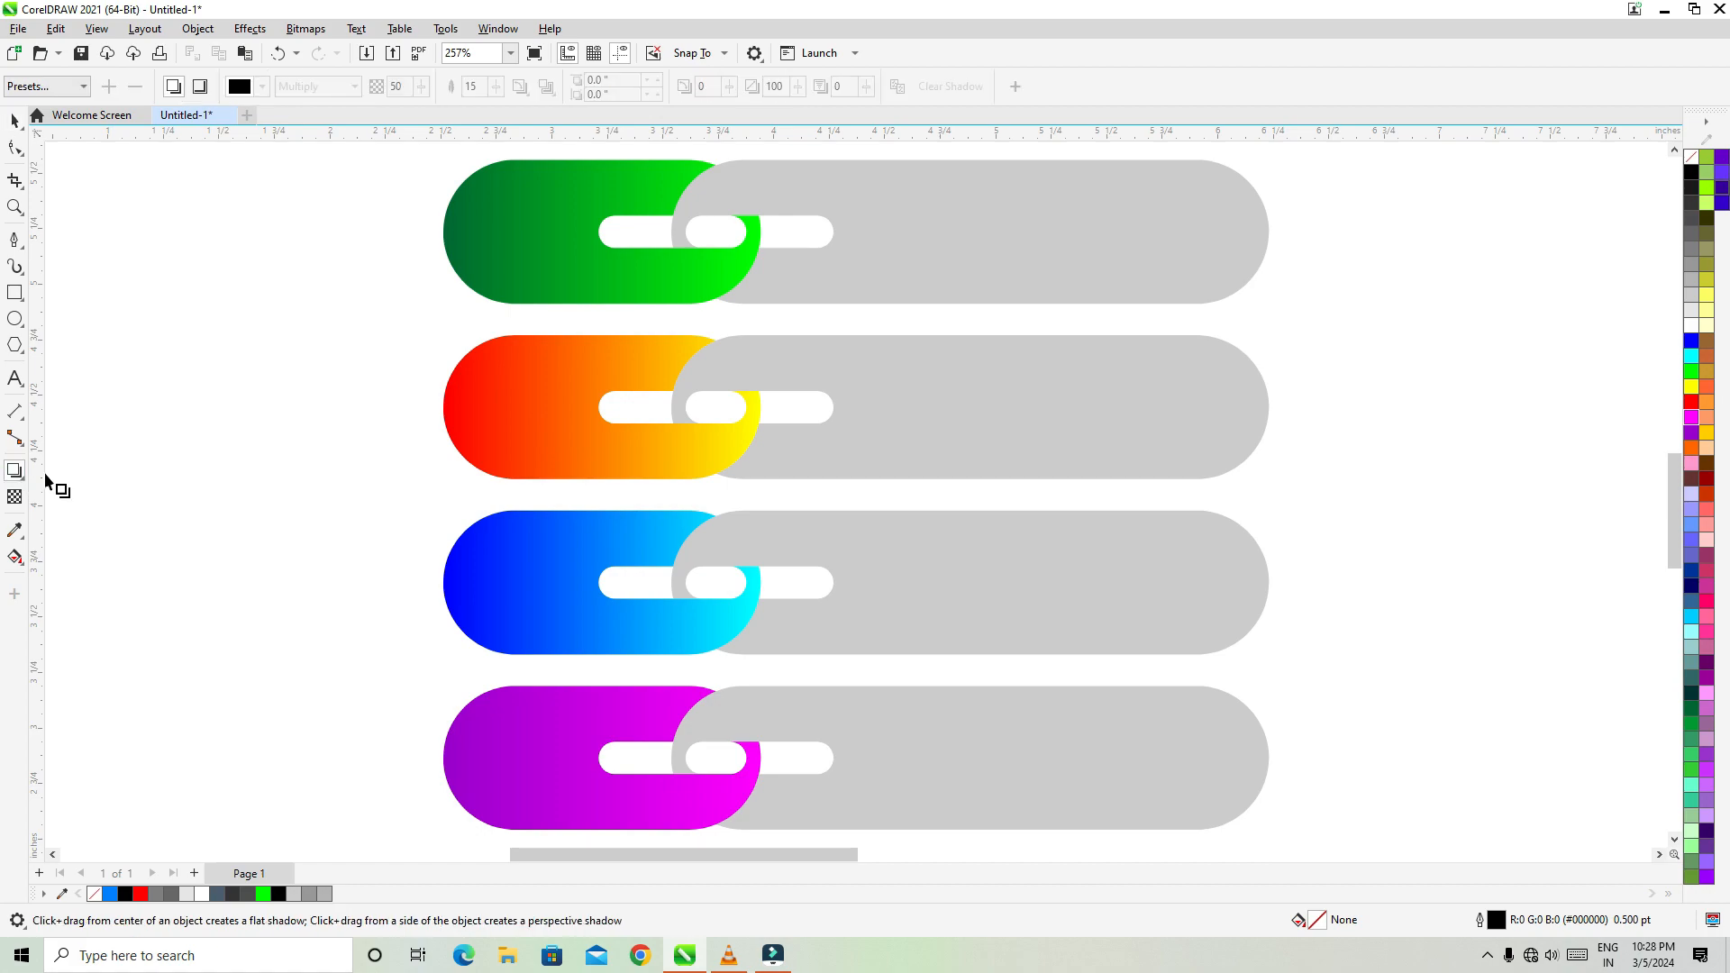
left_click(24, 487)
left_click(81, 466)
left_click(471, 412)
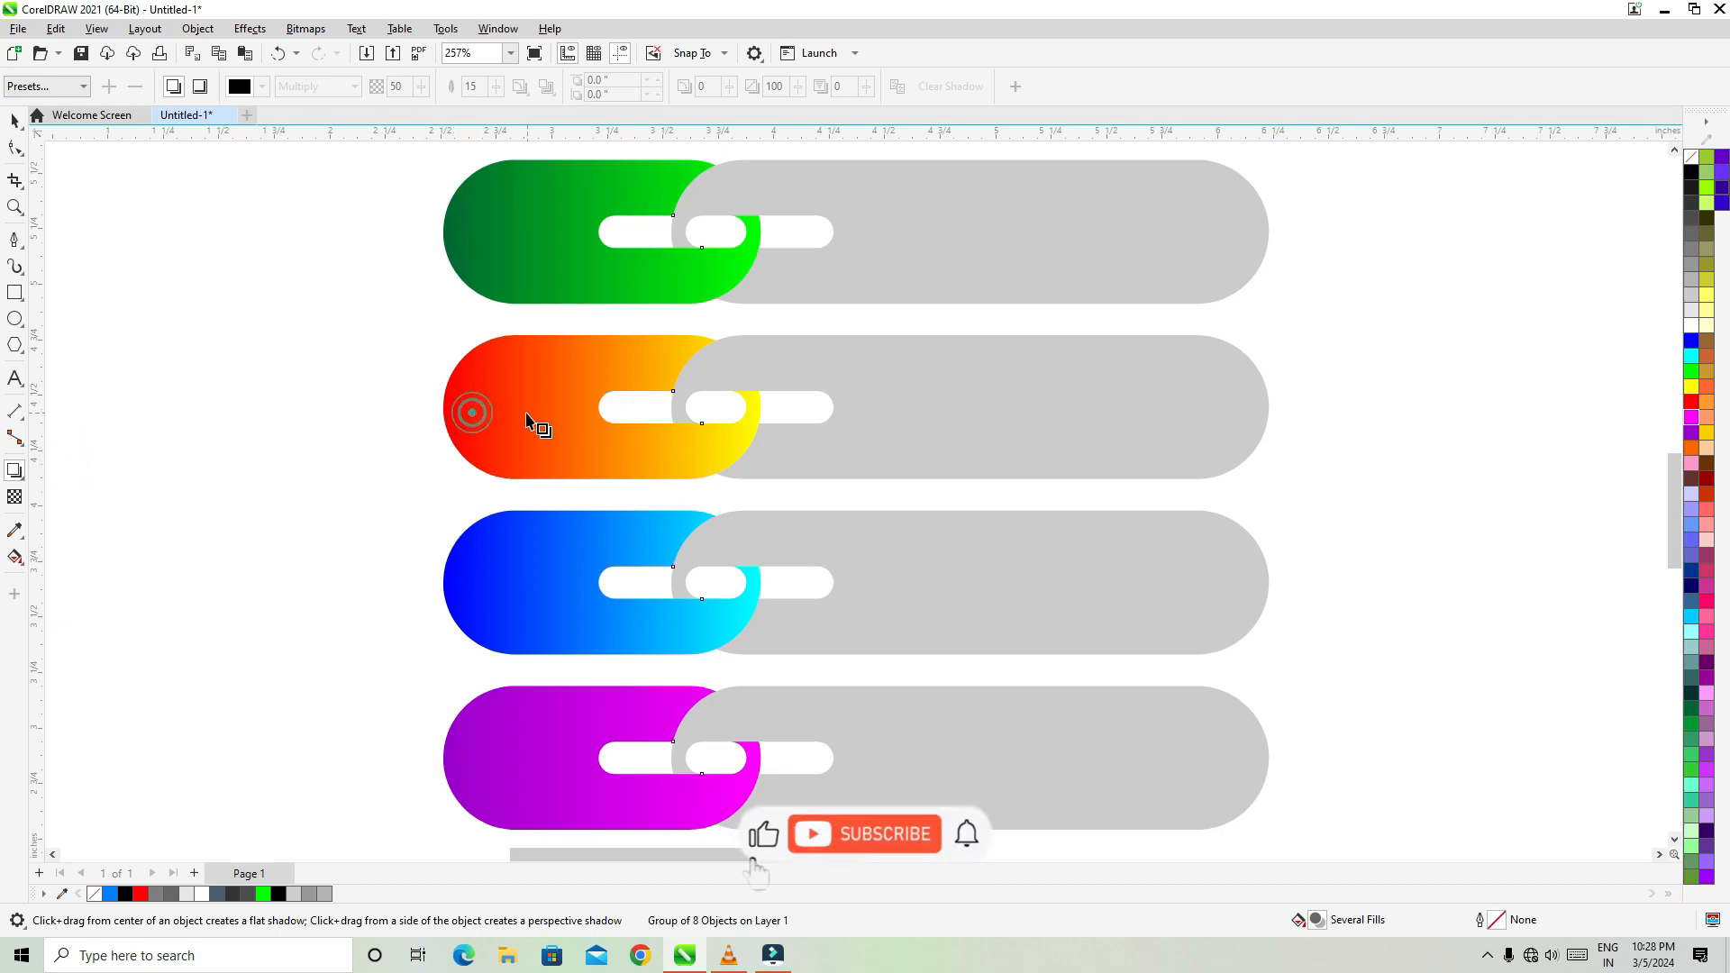
left_click_drag(455, 413, 969, 432)
left_click_drag(1199, 460, 1277, 464)
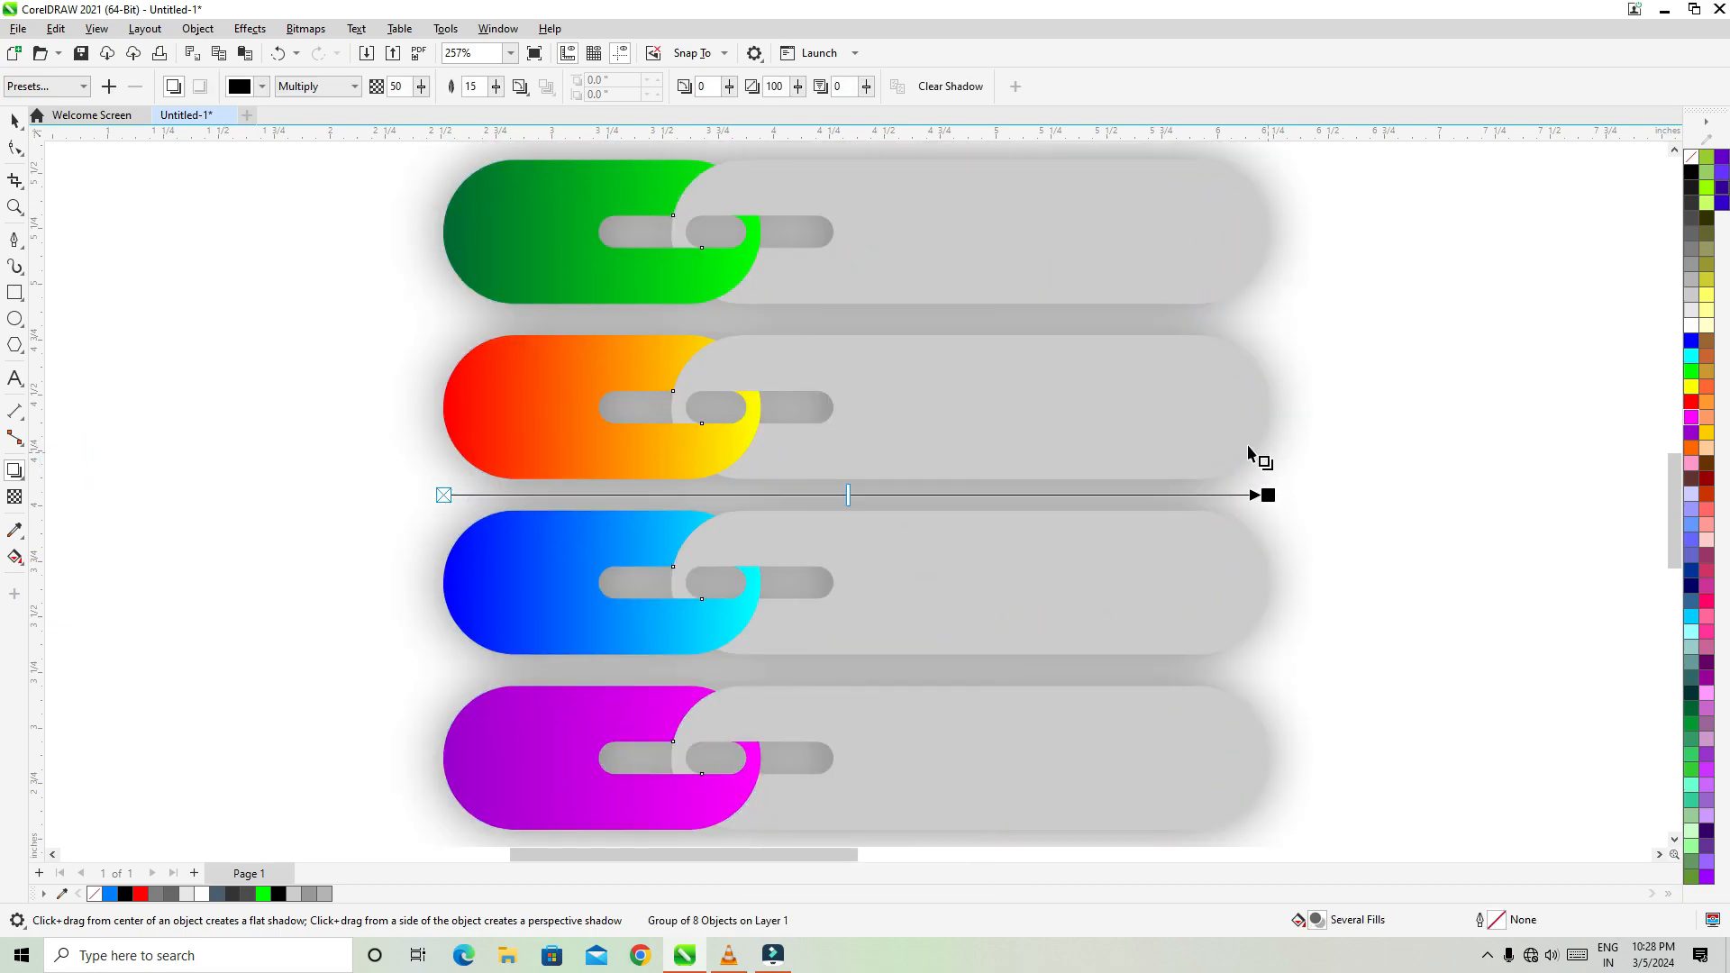
- Set the drop shadow's opacity to 100 and its feathering to 3, deselect the group, and preview the artwork full screen
double_click(397, 85)
type("100")
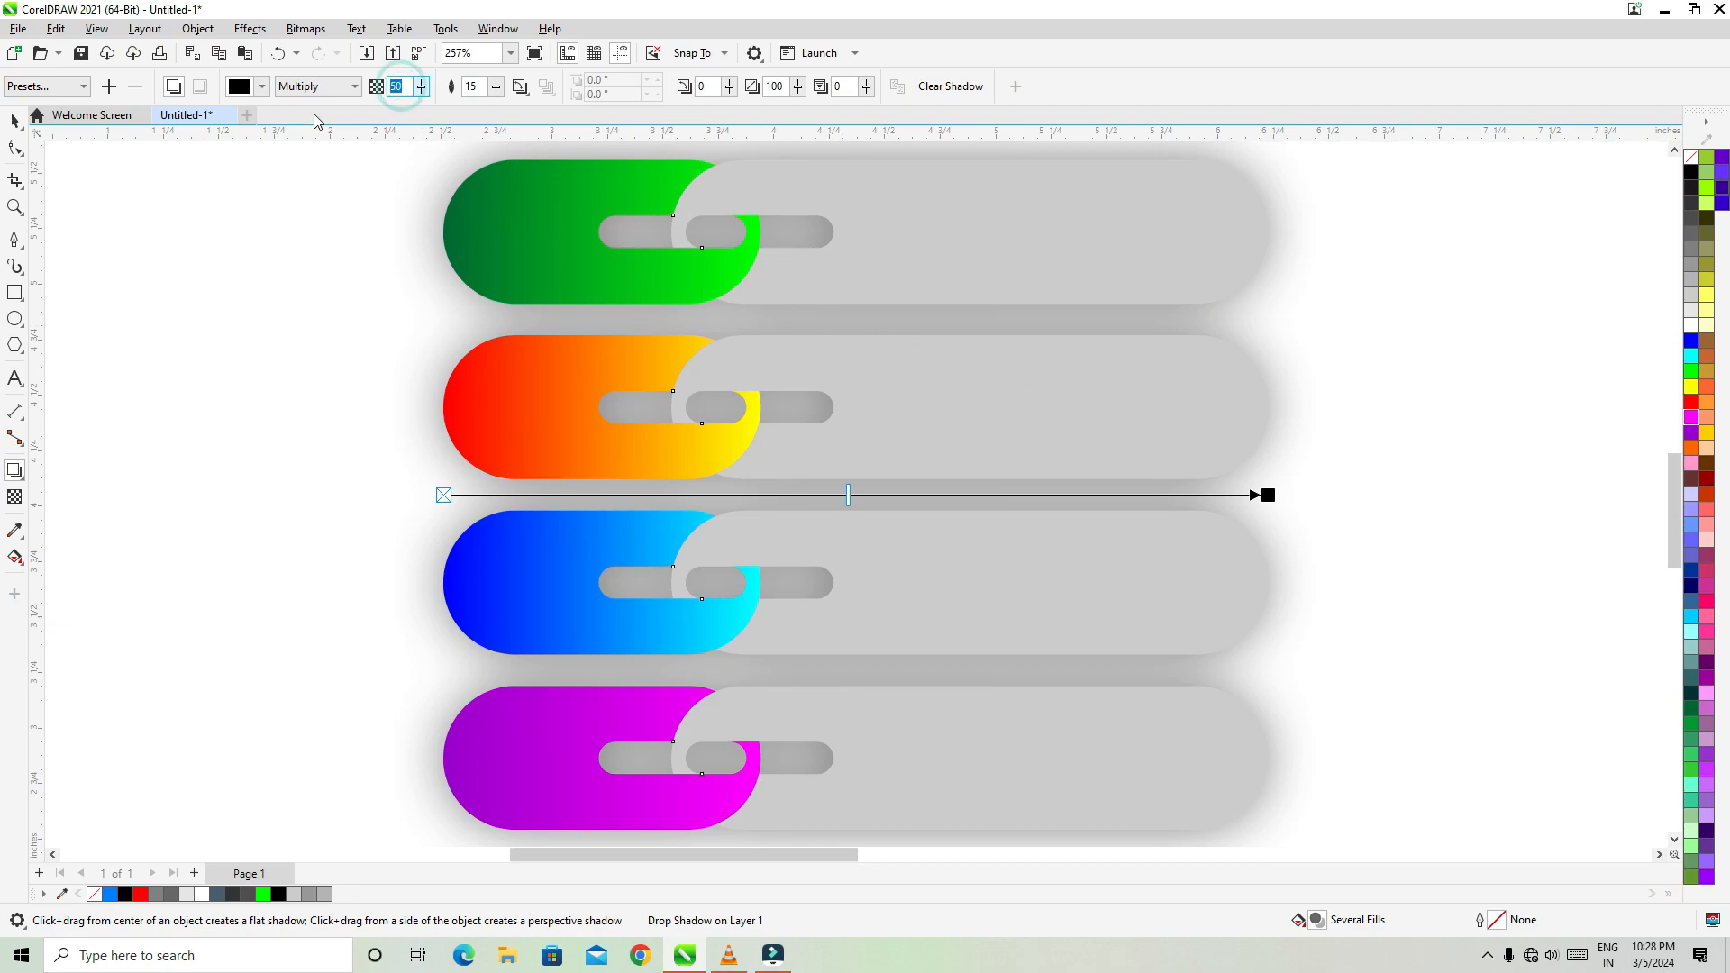
key("Tab")
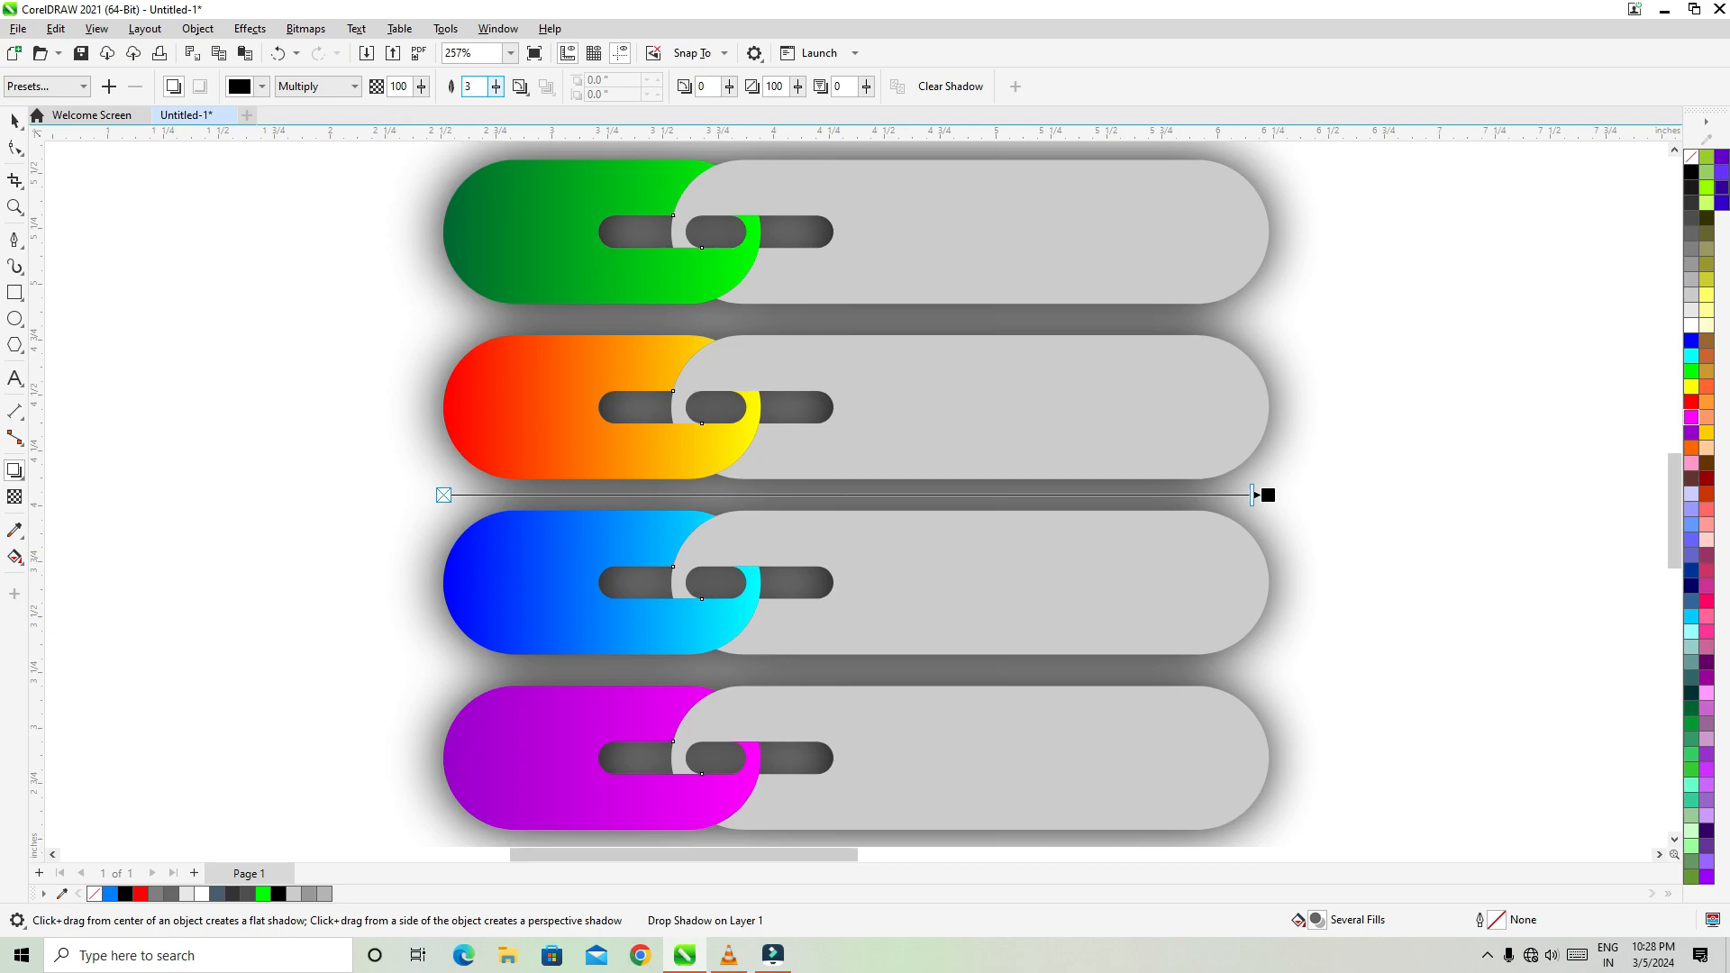
key("Return")
key("space")
left_click(123, 255)
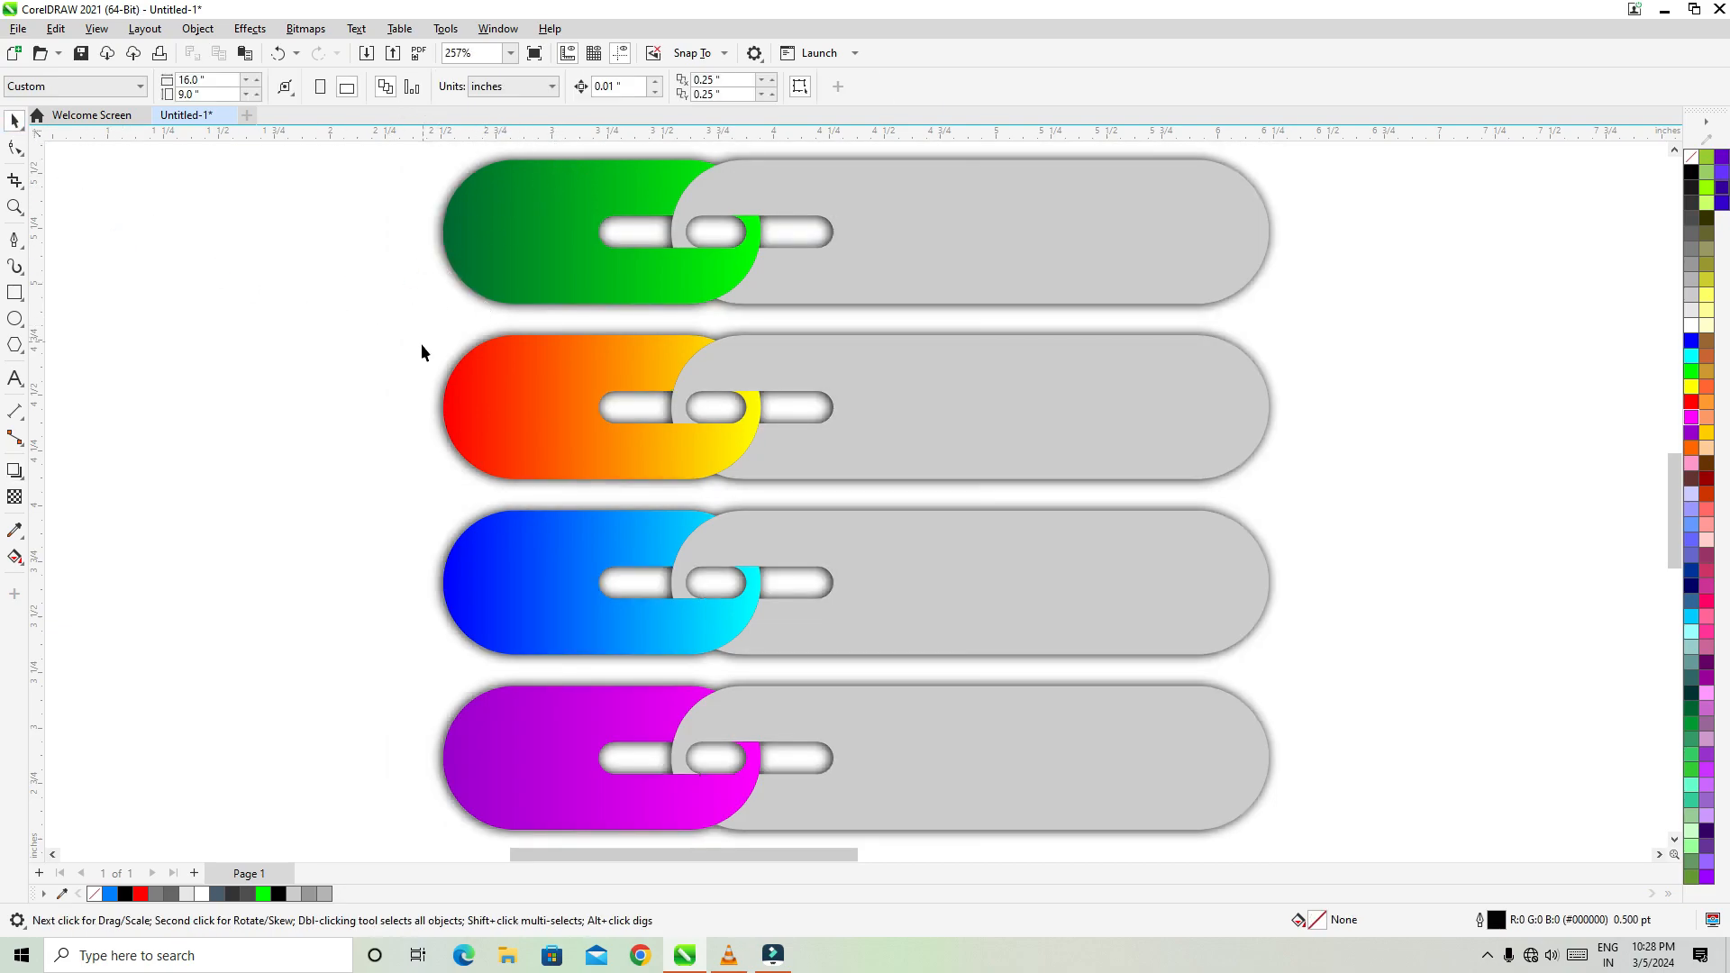
left_click(96, 29)
left_click(144, 140)
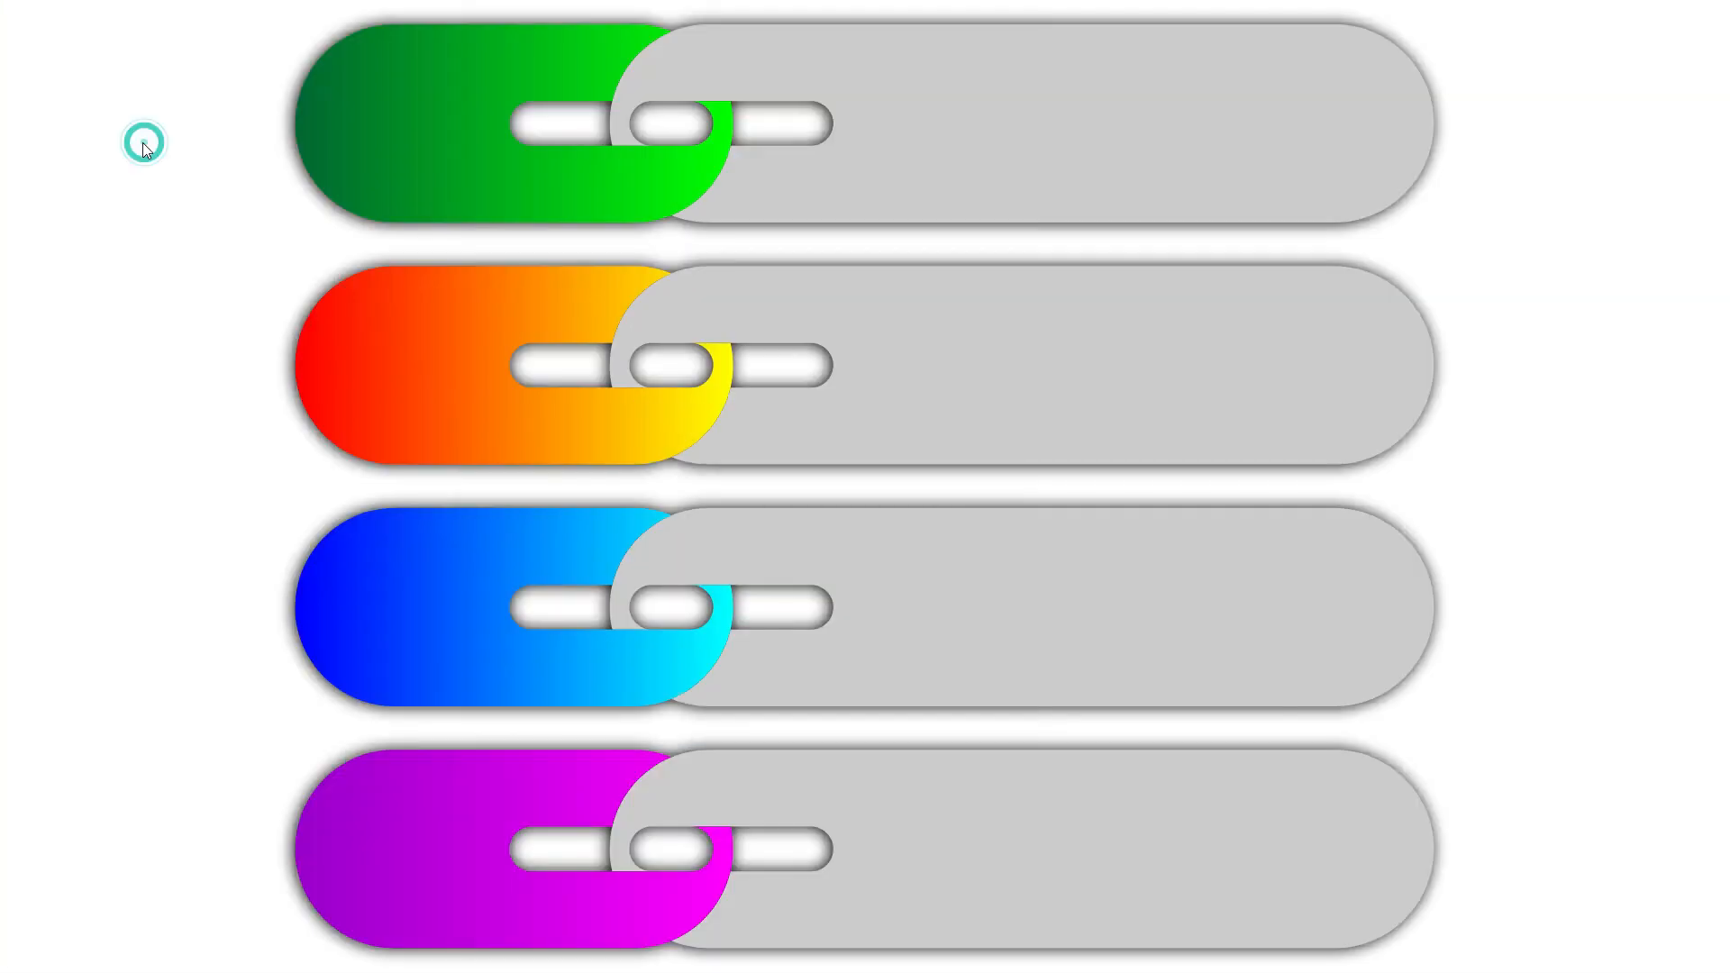